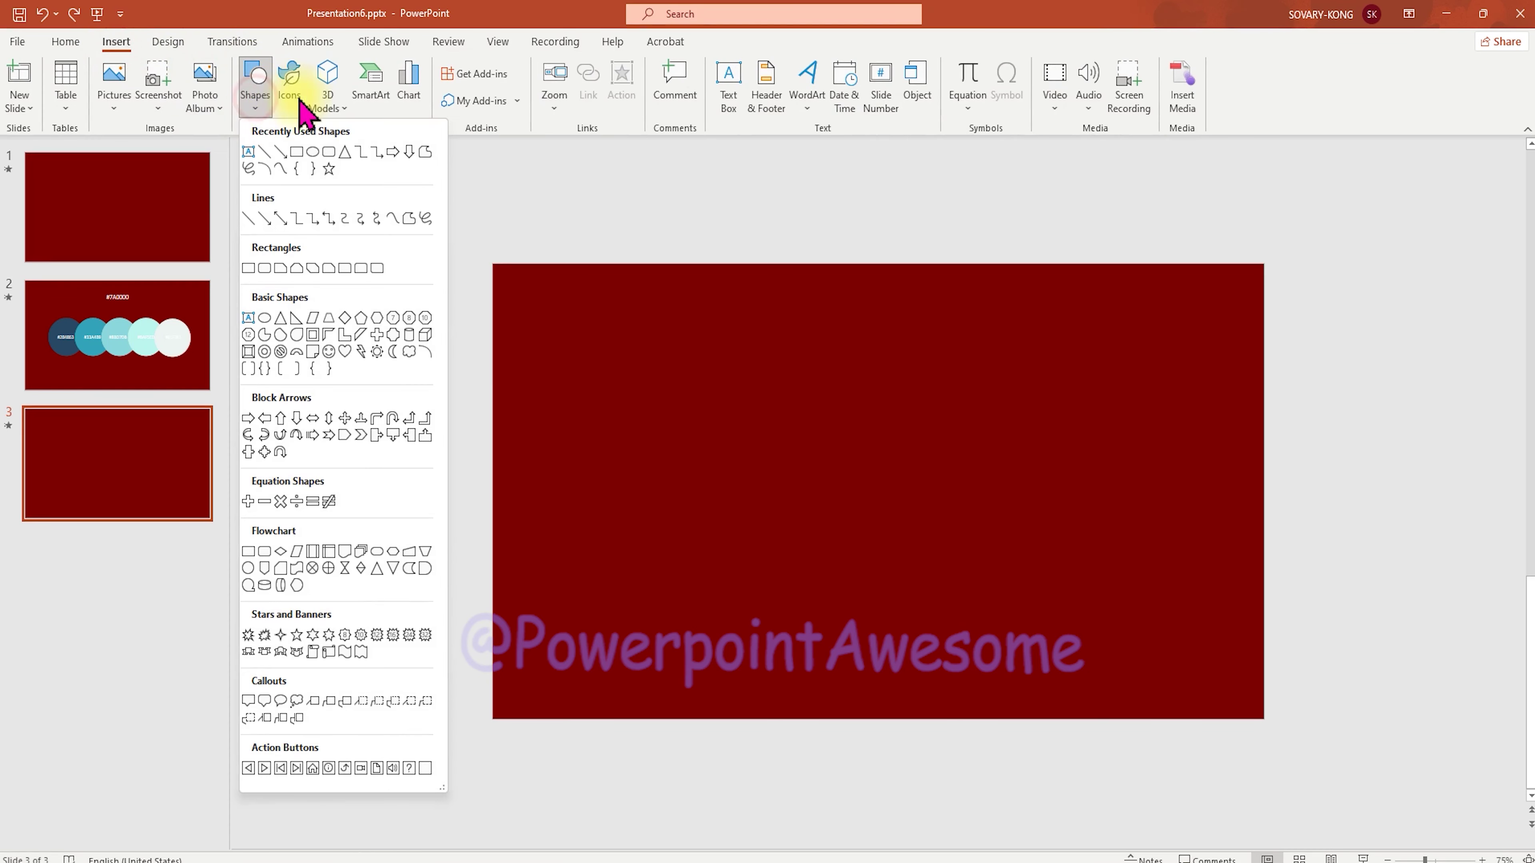
Step: Draw a rounded rectangle, round it into a pill shape and widen it to 6.04"
{"action": "left_click", "coordinate": [326, 147]}
{"action": "left_click_drag", "start_coordinate": [732, 519], "coordinate": [1035, 620]}
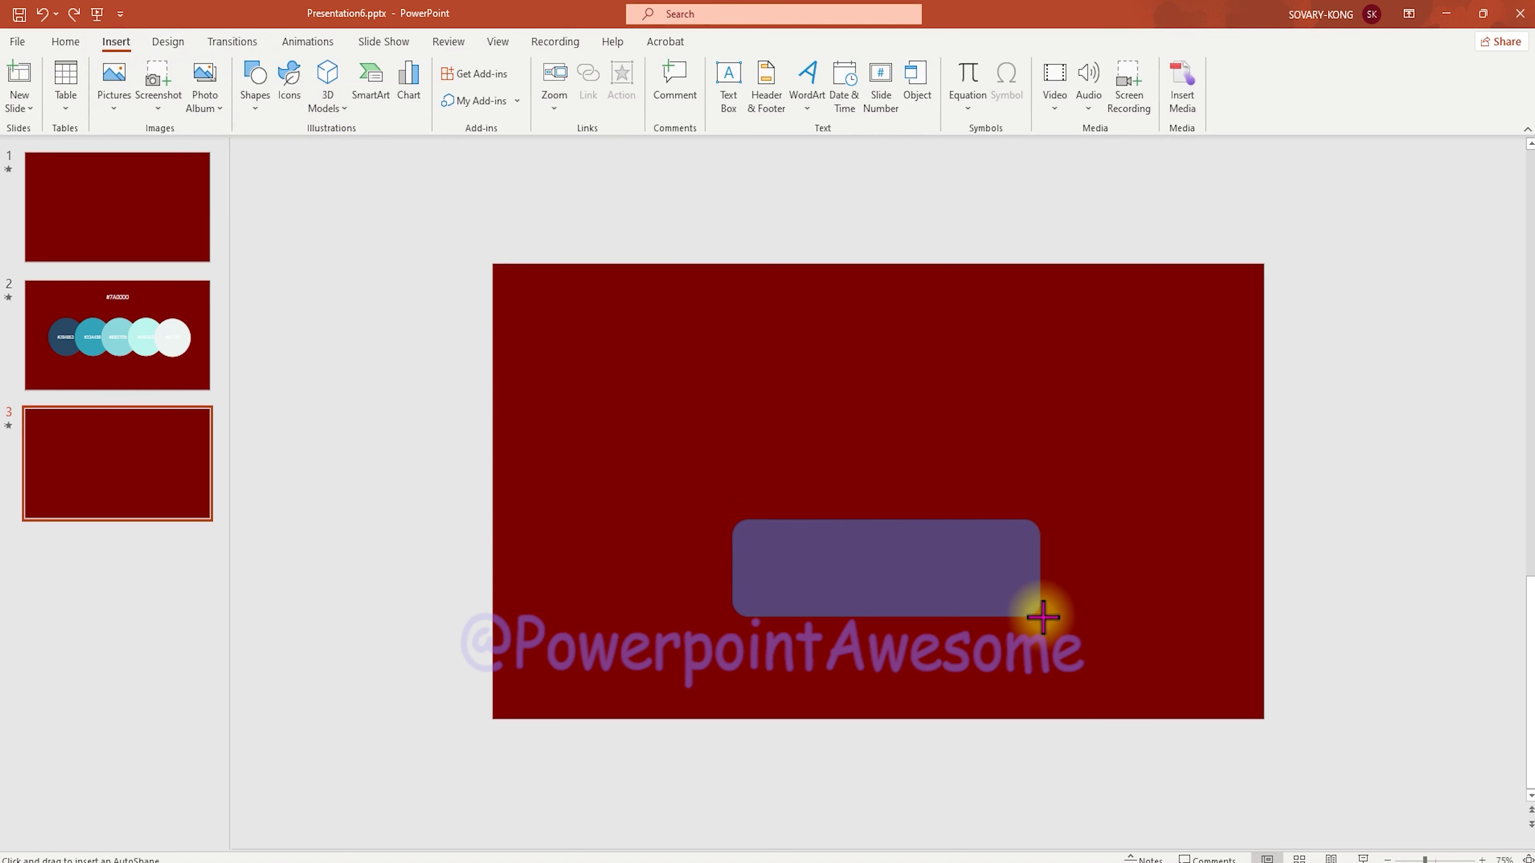
{"action": "left_click_drag", "start_coordinate": [1030, 615], "coordinate": [1031, 614]}
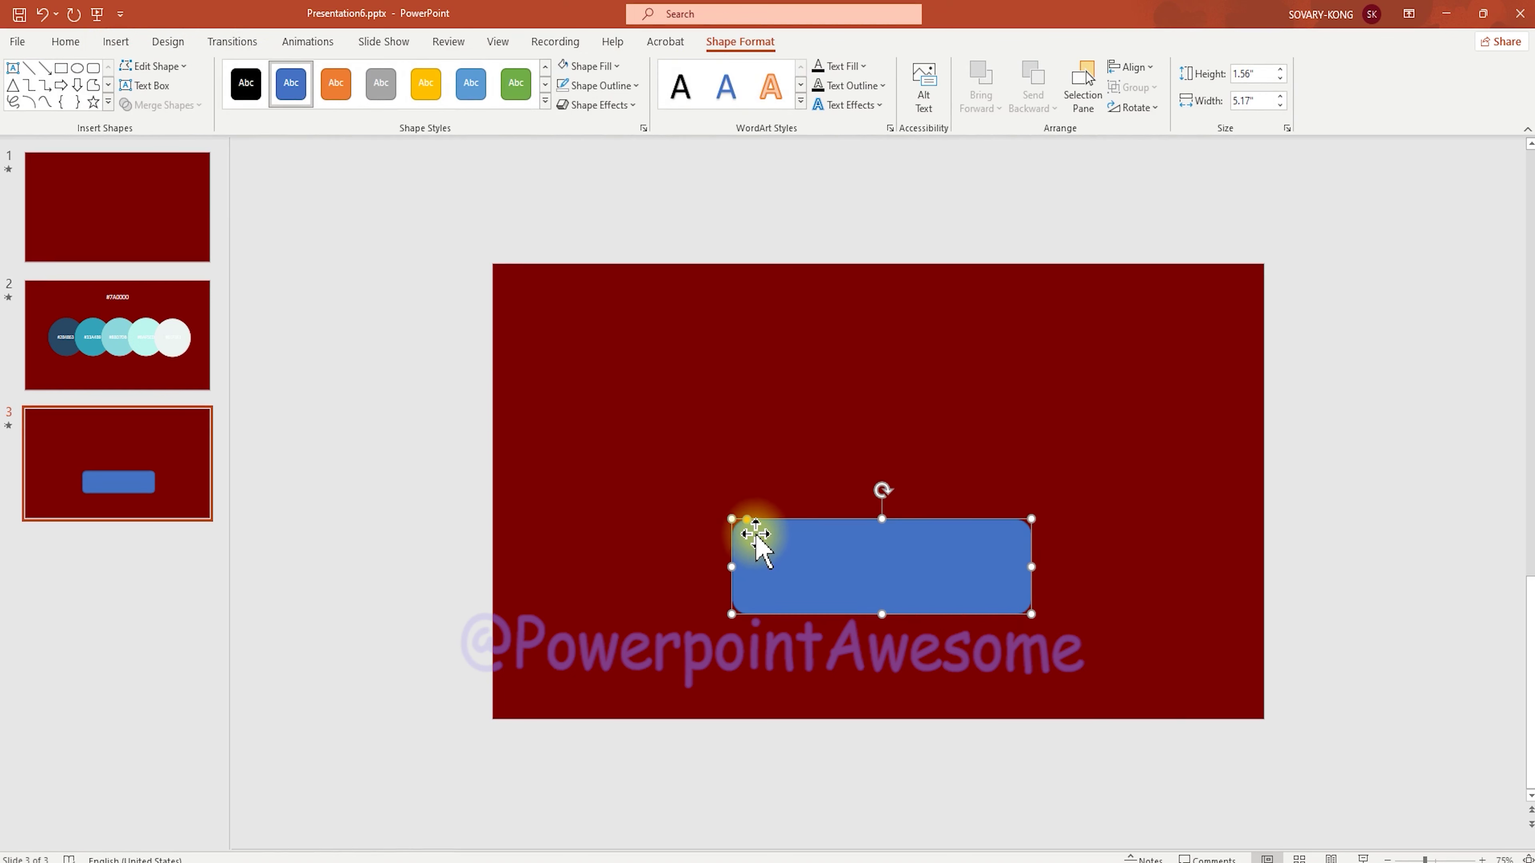
{"action": "left_click_drag", "start_coordinate": [747, 521], "coordinate": [858, 568]}
{"action": "left_click_drag", "start_coordinate": [1033, 617], "coordinate": [1081, 617]}
Step: Move the pill to the top-right and Ctrl-drag copies downward to stack five pills
{"action": "left_click_drag", "start_coordinate": [1000, 574], "coordinate": [1151, 353]}
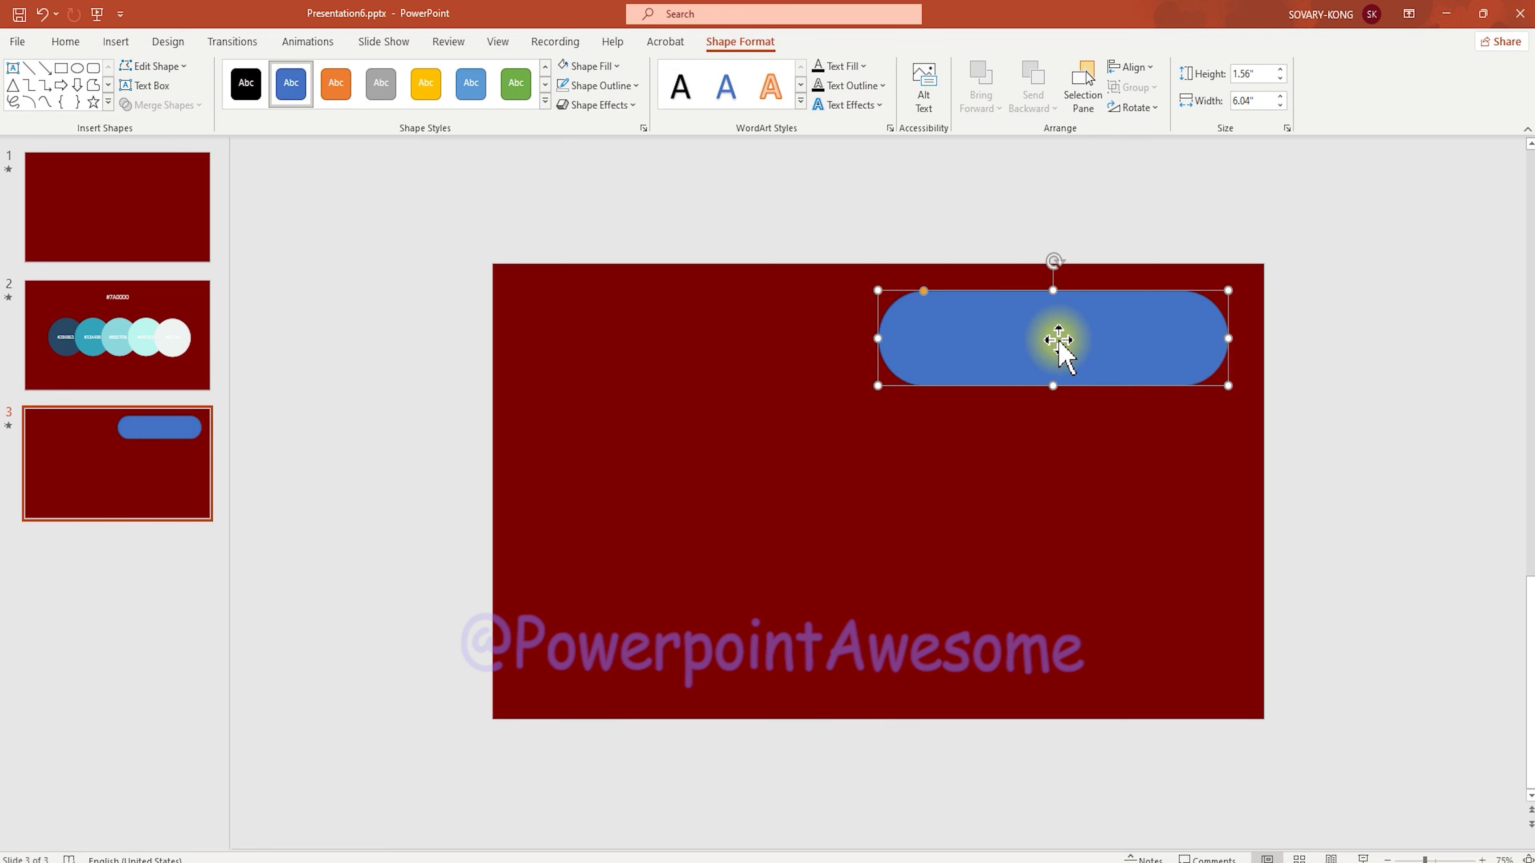
{"action": "left_click_drag", "start_coordinate": [1063, 336], "coordinate": [1065, 475]}
{"action": "left_click_drag", "start_coordinate": [1065, 478], "coordinate": [1059, 623]}
Step: Select all five pills and align them with Align Center
{"action": "left_click", "coordinate": [746, 473]}
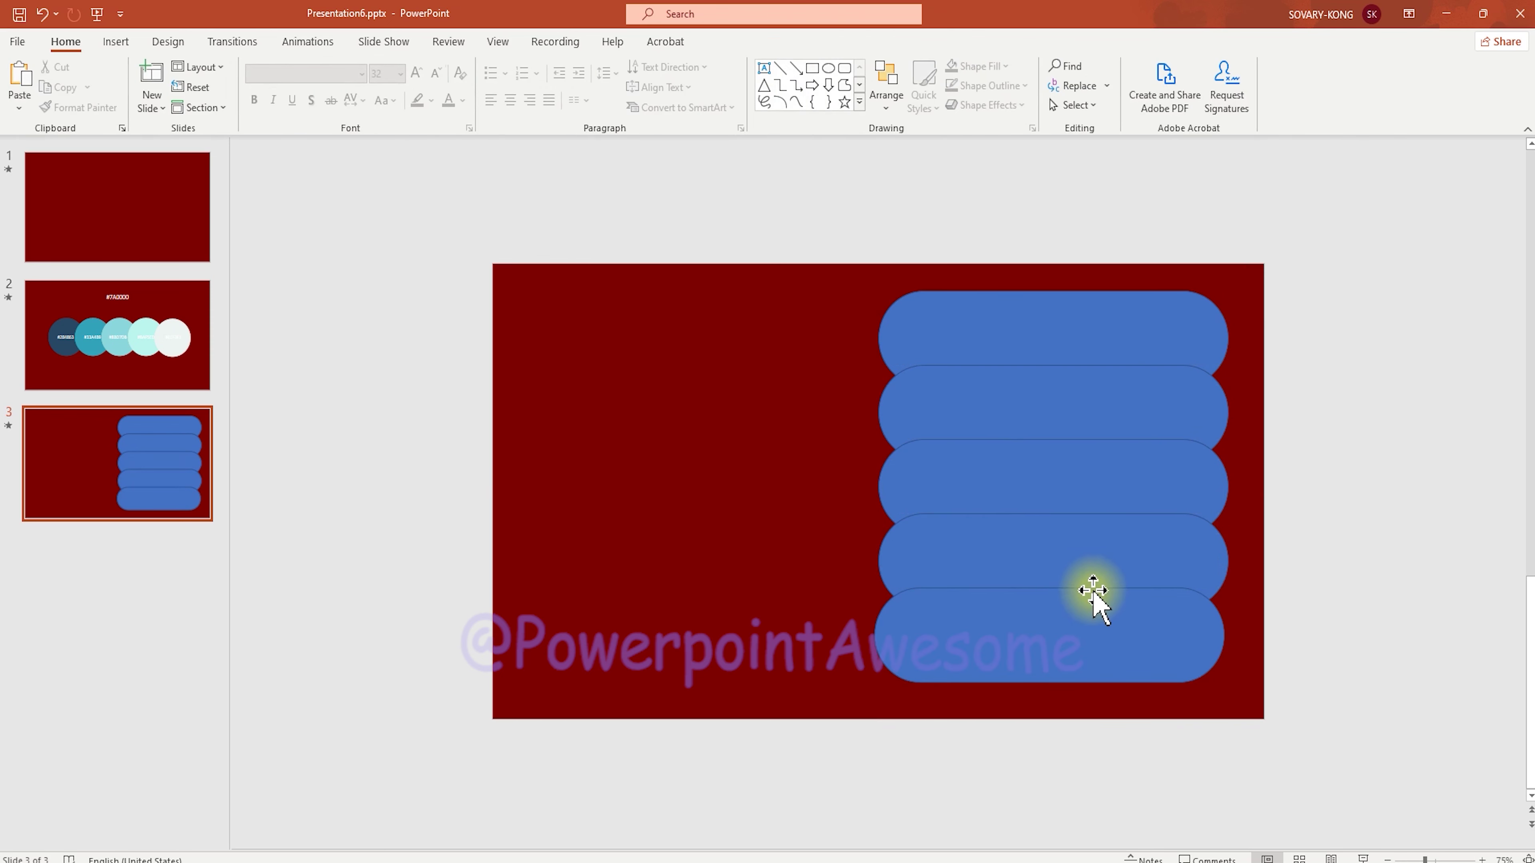
{"action": "left_click", "coordinate": [1106, 641]}
{"action": "left_click", "coordinate": [1103, 548], "text": "ctrl"}
{"action": "left_click", "coordinate": [1123, 478], "text": "ctrl"}
{"action": "left_click", "coordinate": [1120, 412], "text": "ctrl"}
{"action": "left_click", "coordinate": [1131, 343], "text": "ctrl"}
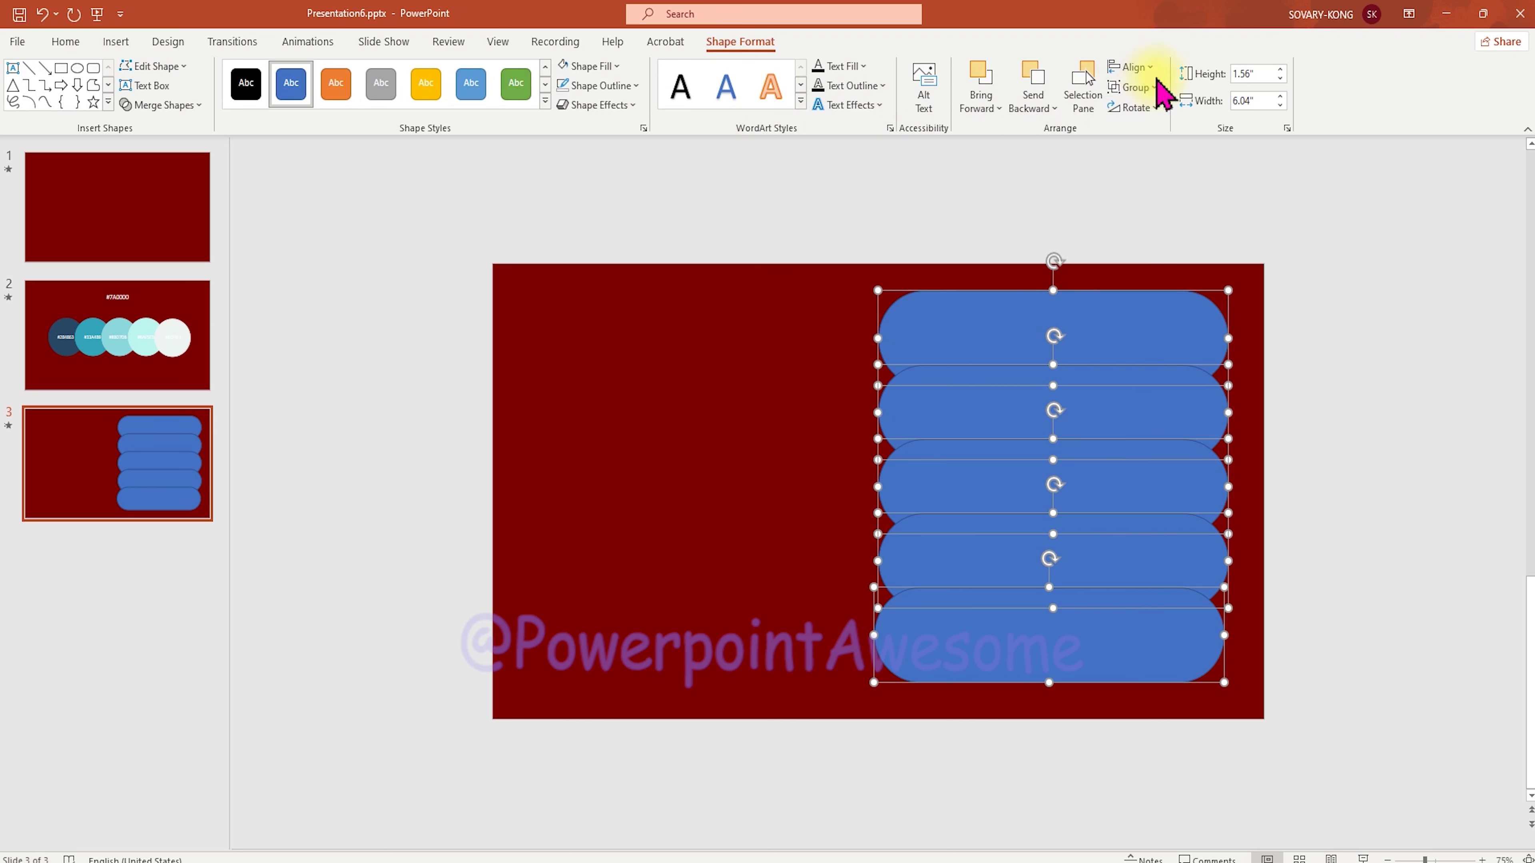
{"action": "left_click", "coordinate": [1143, 68]}
{"action": "left_click", "coordinate": [1139, 114]}
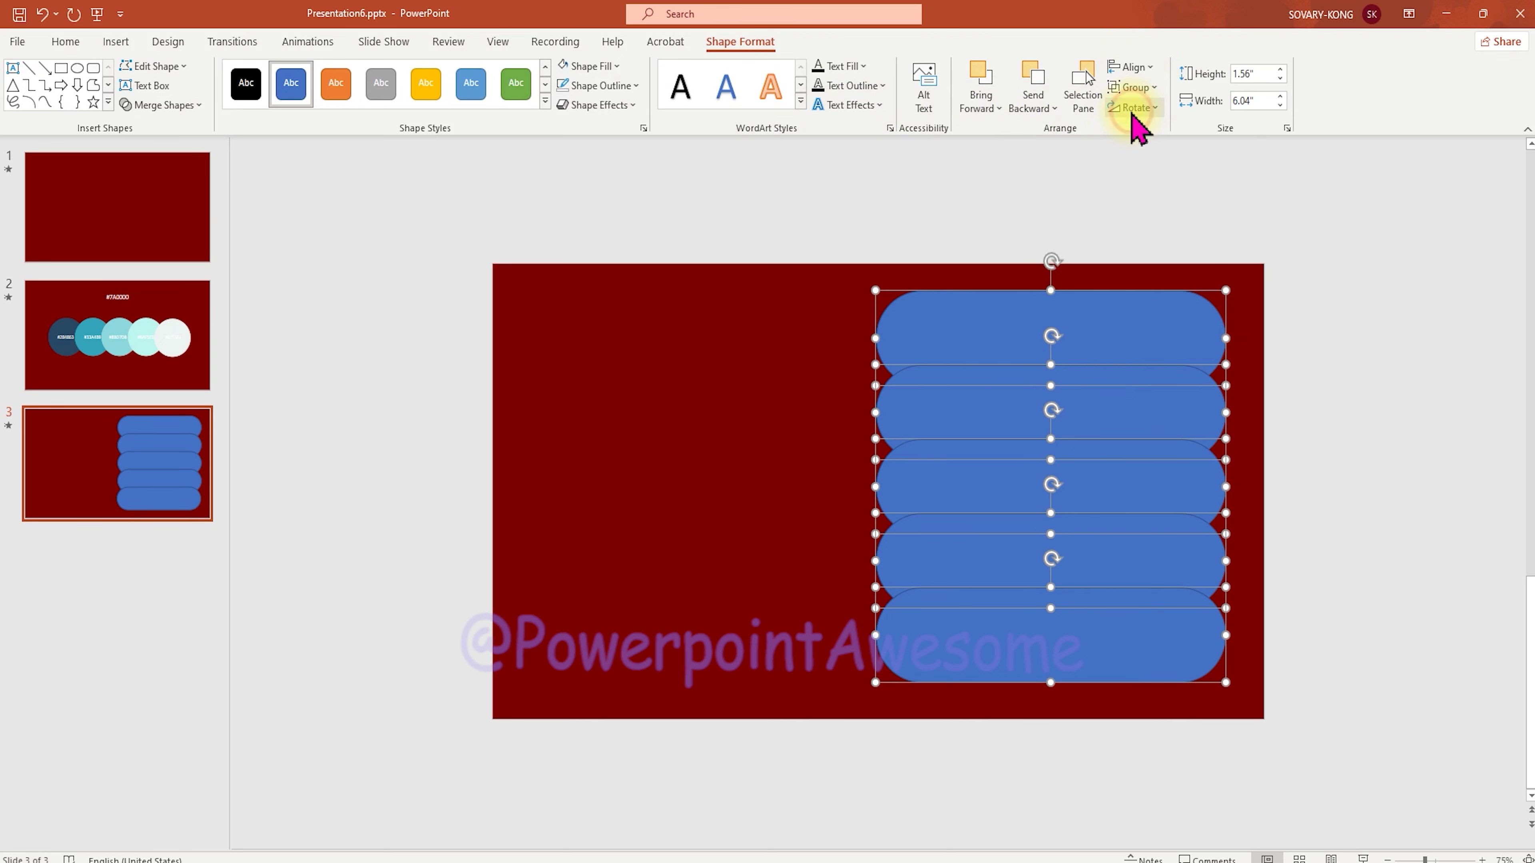
Step: Check the colour codes on slide 2's circles, then return to slide 3's top pill
{"action": "left_click", "coordinate": [781, 575]}
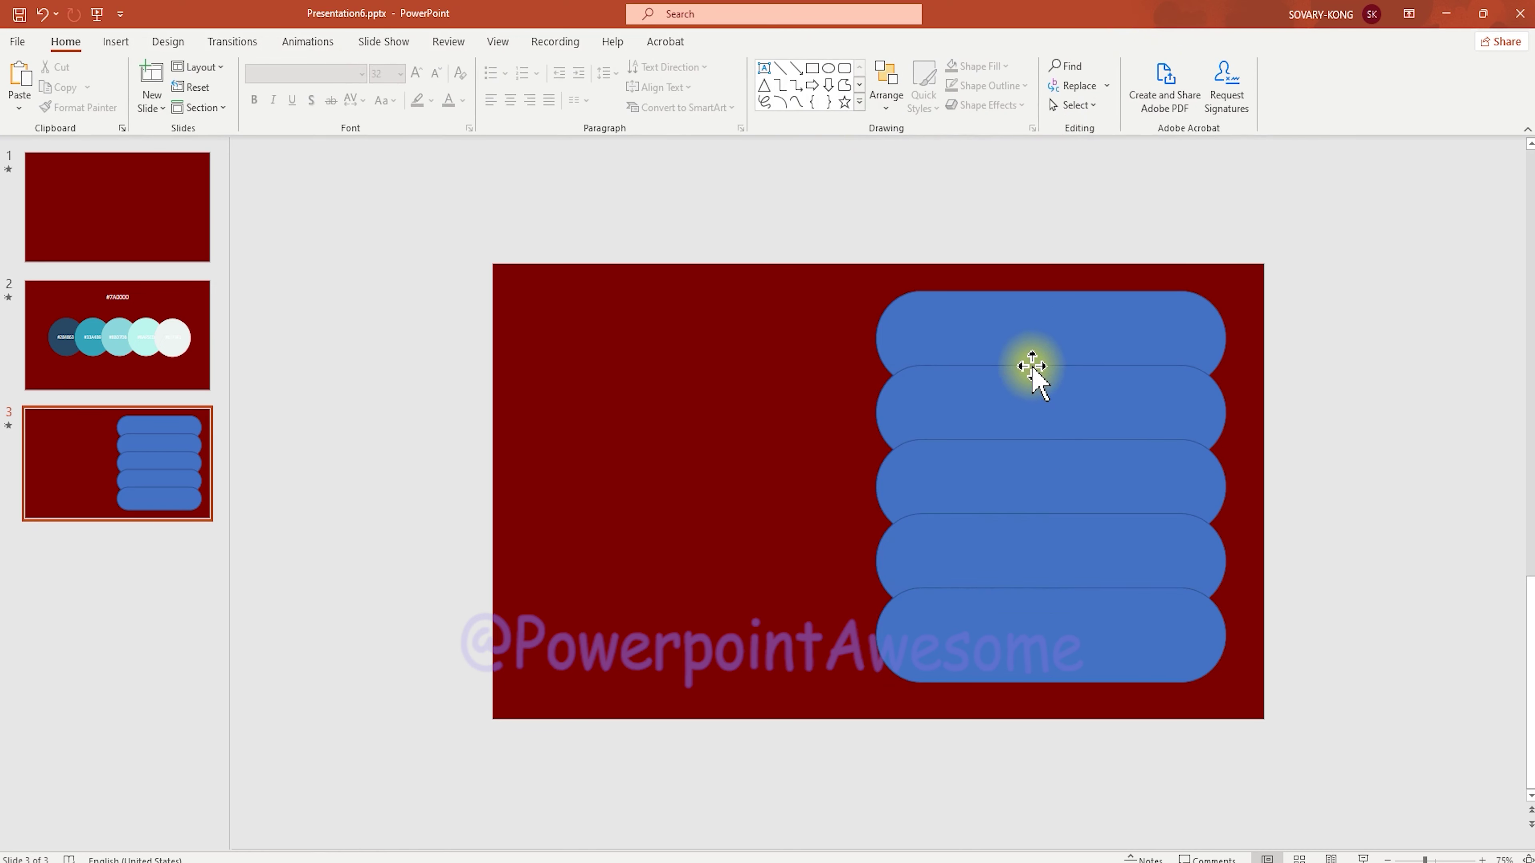
{"action": "left_click", "coordinate": [1045, 347]}
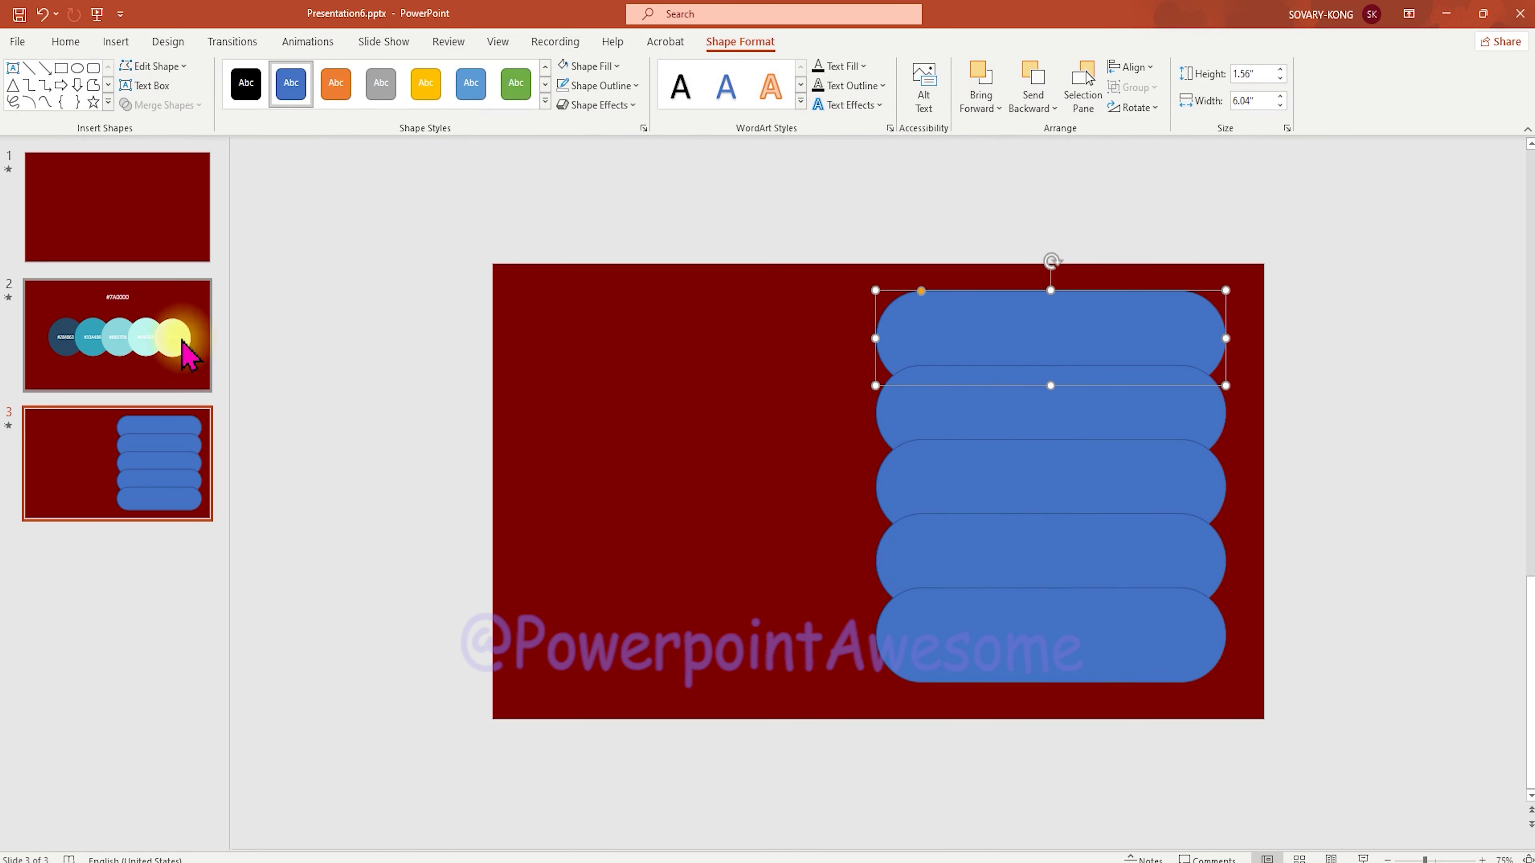
{"action": "left_click", "coordinate": [124, 347]}
{"action": "left_click", "coordinate": [655, 502]}
{"action": "left_click", "coordinate": [655, 501]}
{"action": "left_click", "coordinate": [188, 446]}
{"action": "left_click", "coordinate": [1091, 348]}
Step: Fill the pills with slide 2's custom colours, starting with dark navy #284863 on the top pill
{"action": "right_click", "coordinate": [1092, 345]}
{"action": "left_click", "coordinate": [1152, 789]}
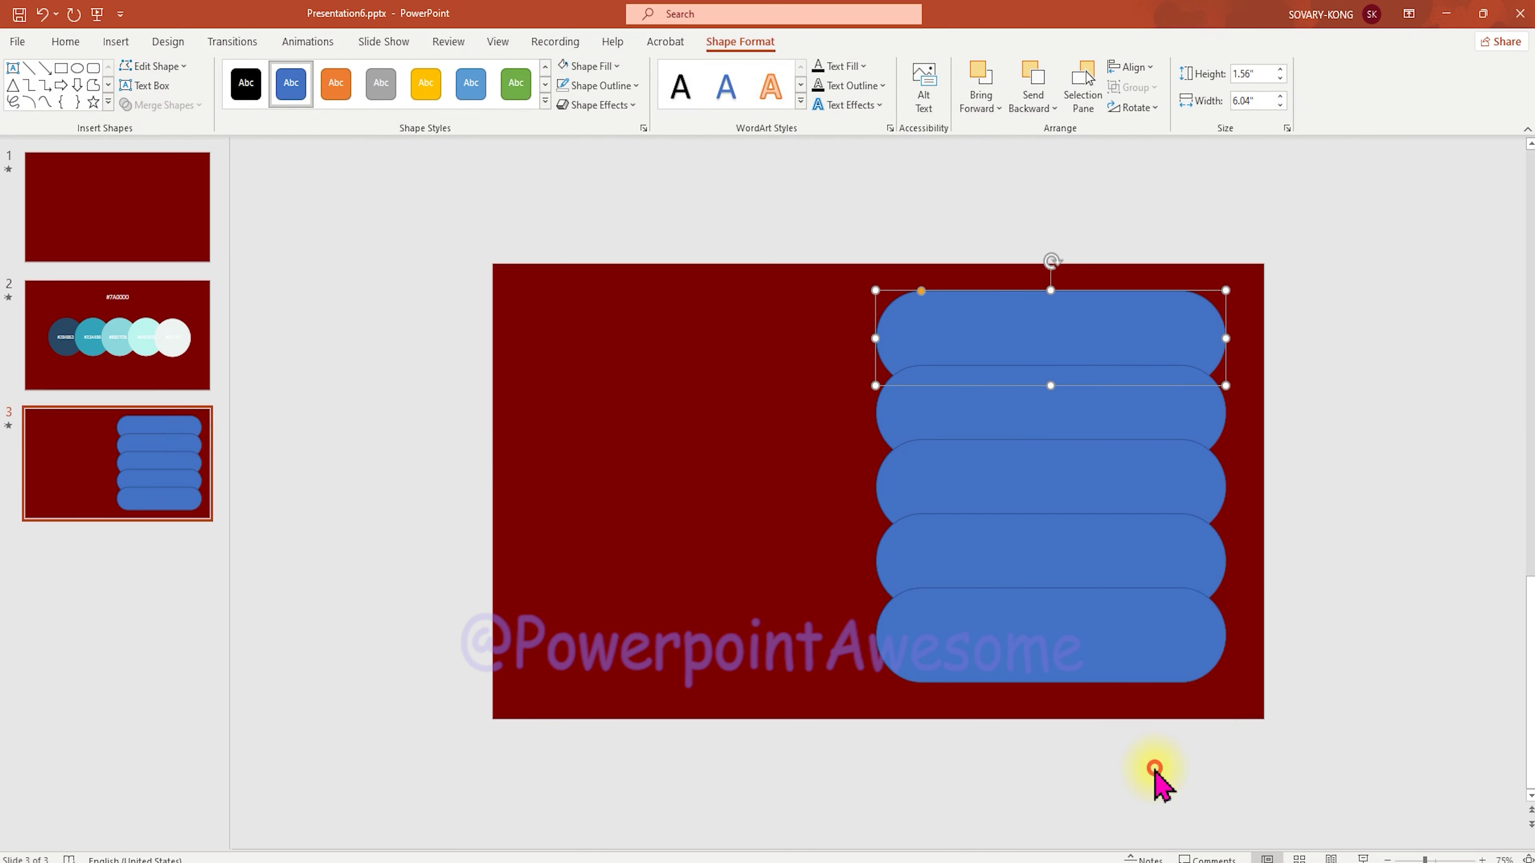
{"action": "left_click", "coordinate": [1497, 400]}
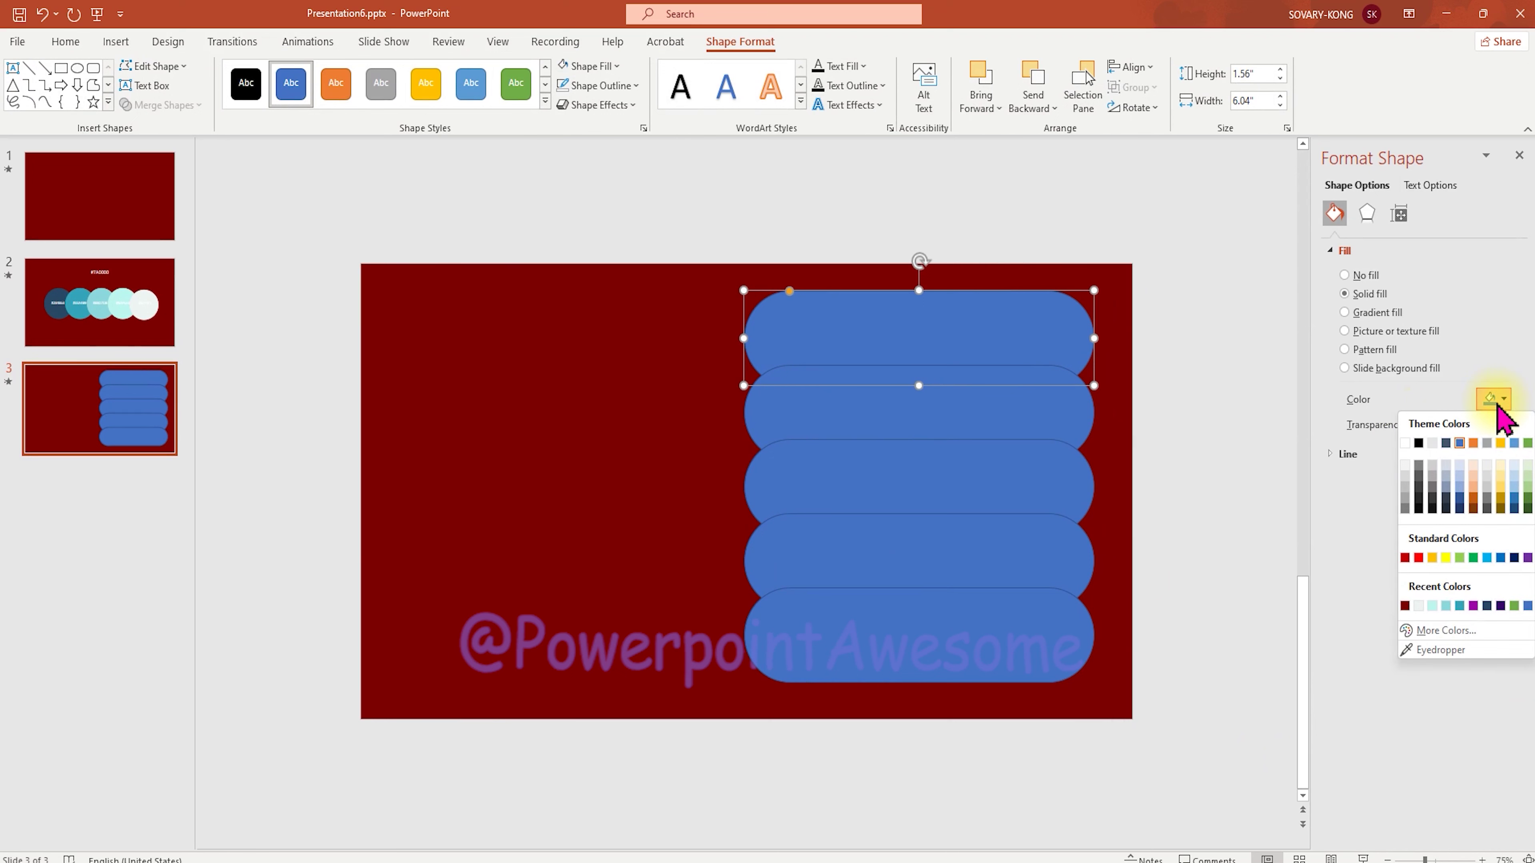
{"action": "left_click", "coordinate": [1459, 629]}
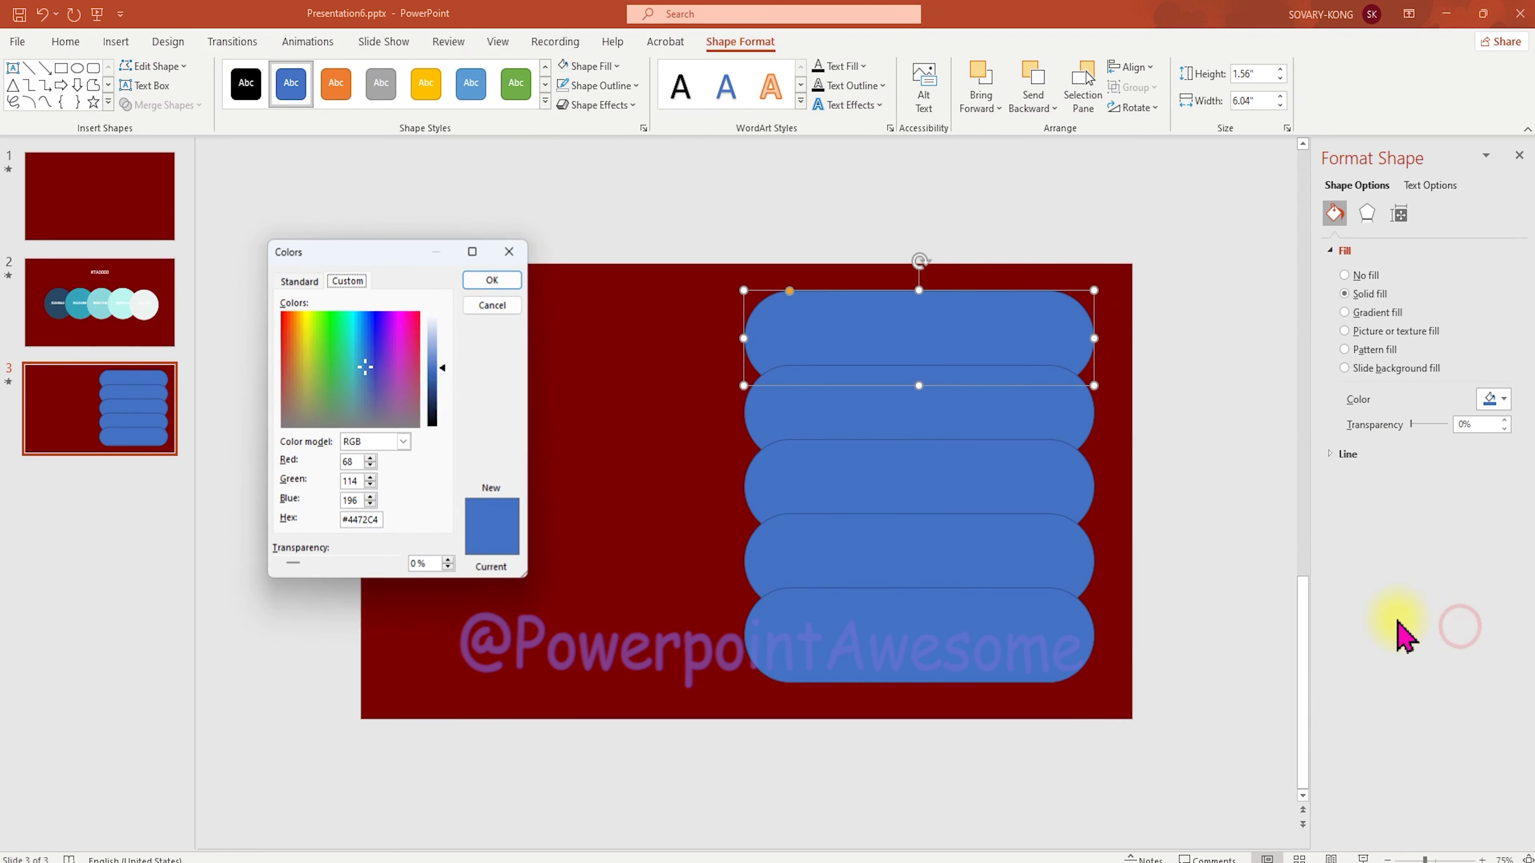
{"action": "left_click", "coordinate": [499, 282]}
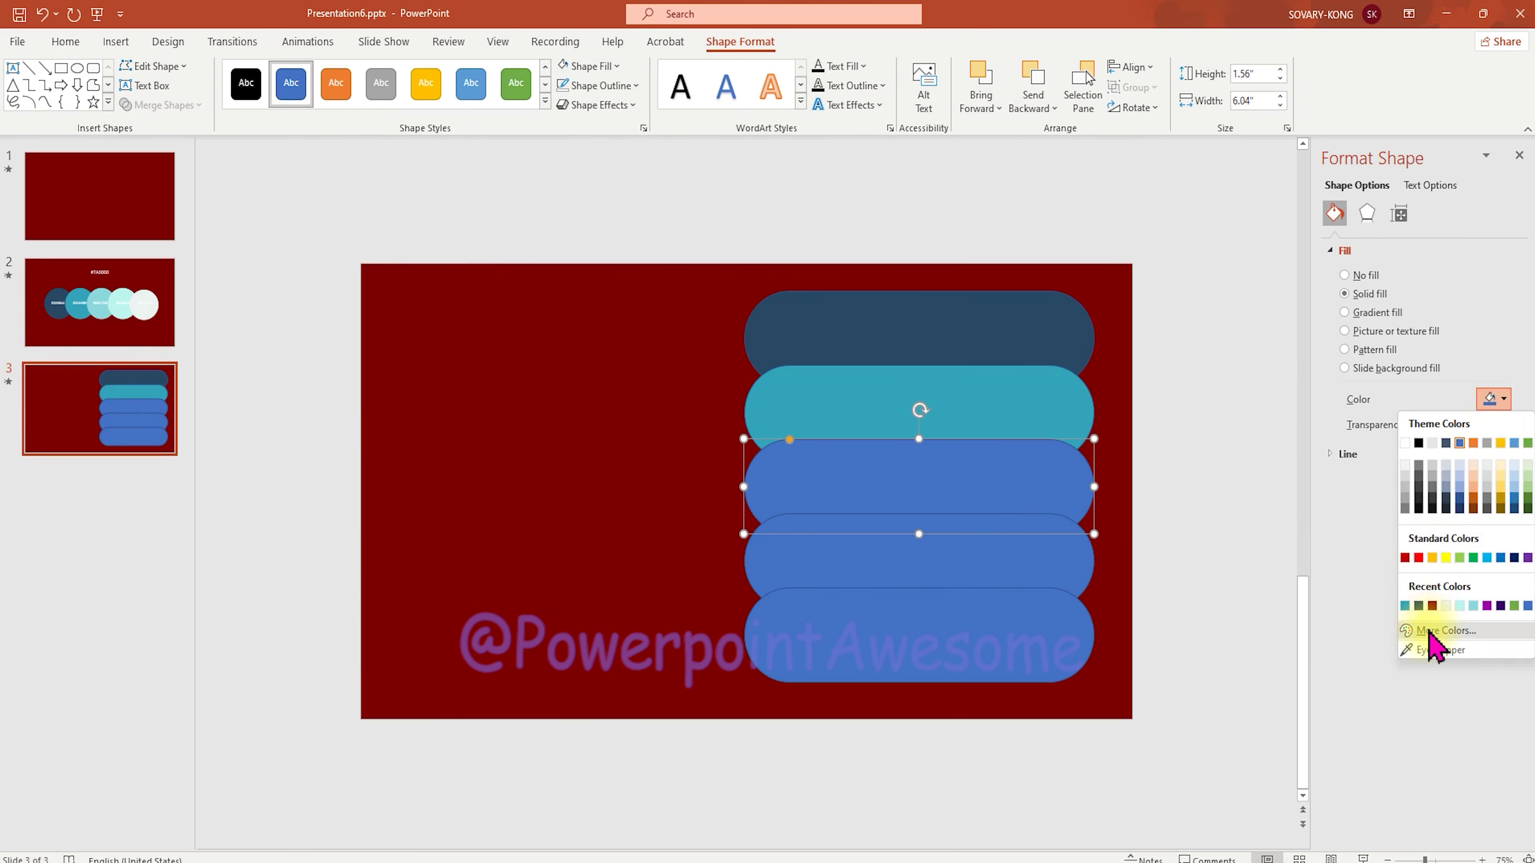
{"action": "left_click", "coordinate": [1435, 636]}
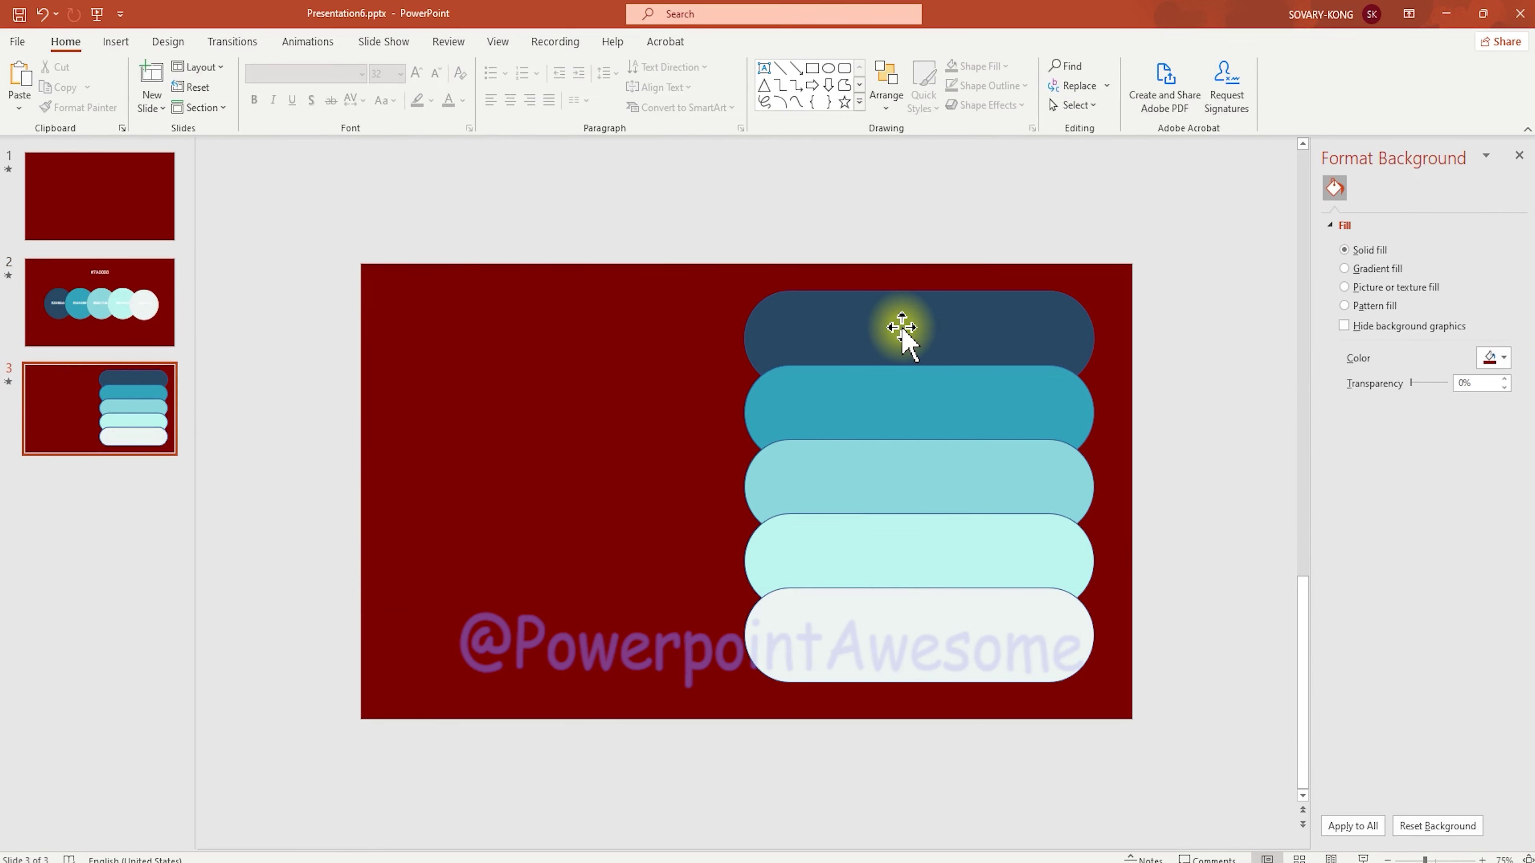
{"action": "left_click", "coordinate": [902, 331]}
{"action": "left_click", "coordinate": [898, 394], "text": "shift"}
Step: Give all five pills an Offset: Top outer shadow and raise its blur to 12 pt
{"action": "left_click", "coordinate": [887, 463], "text": "shift"}
{"action": "left_click", "coordinate": [893, 554], "text": "shift"}
{"action": "left_click", "coordinate": [890, 617], "text": "shift"}
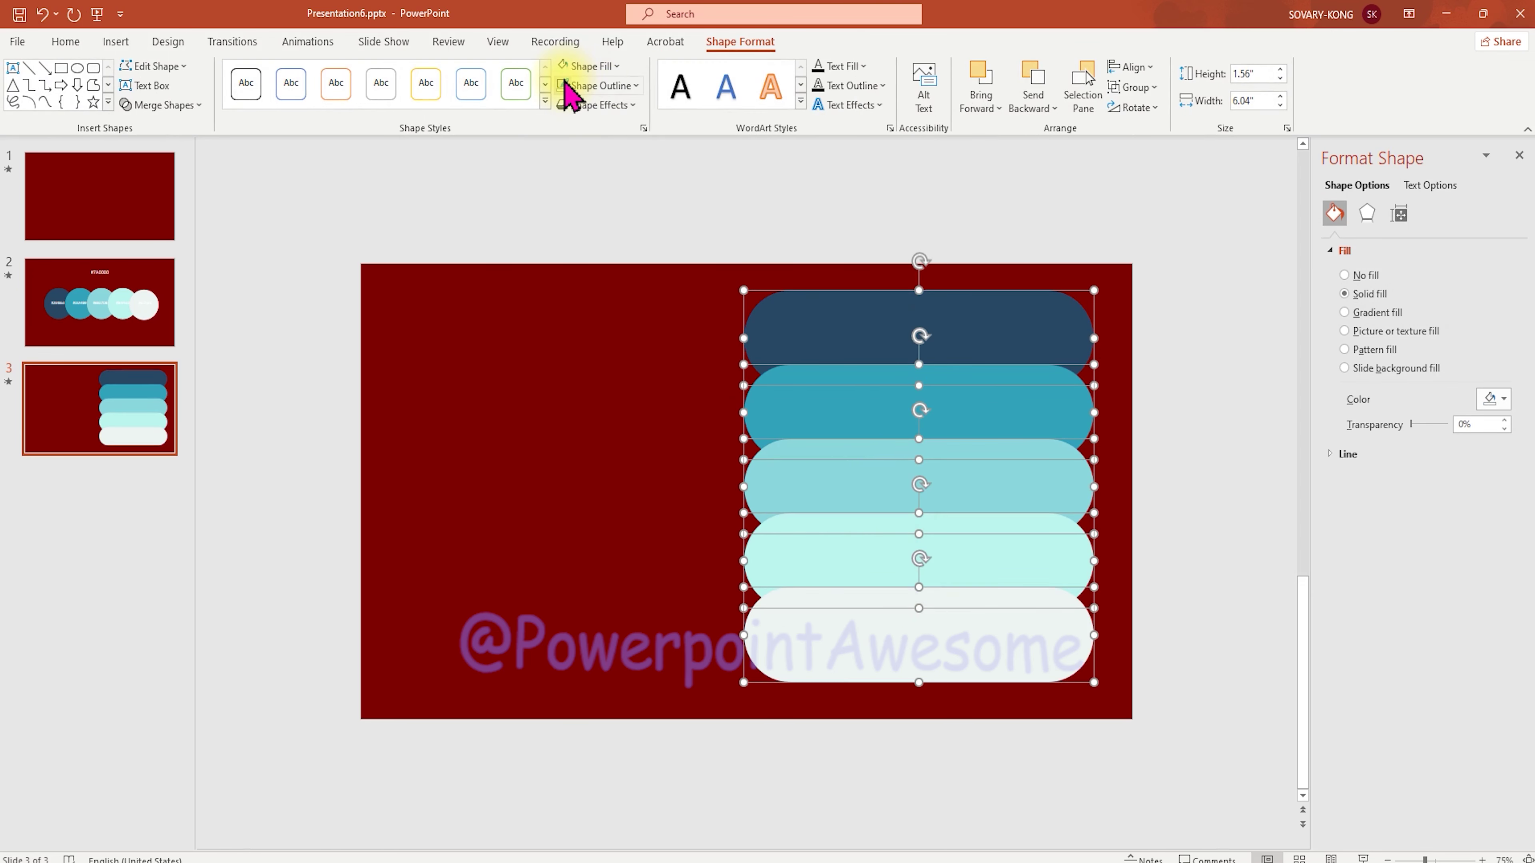
{"action": "left_click", "coordinate": [607, 107]}
{"action": "mouse_move", "coordinate": [632, 187]}
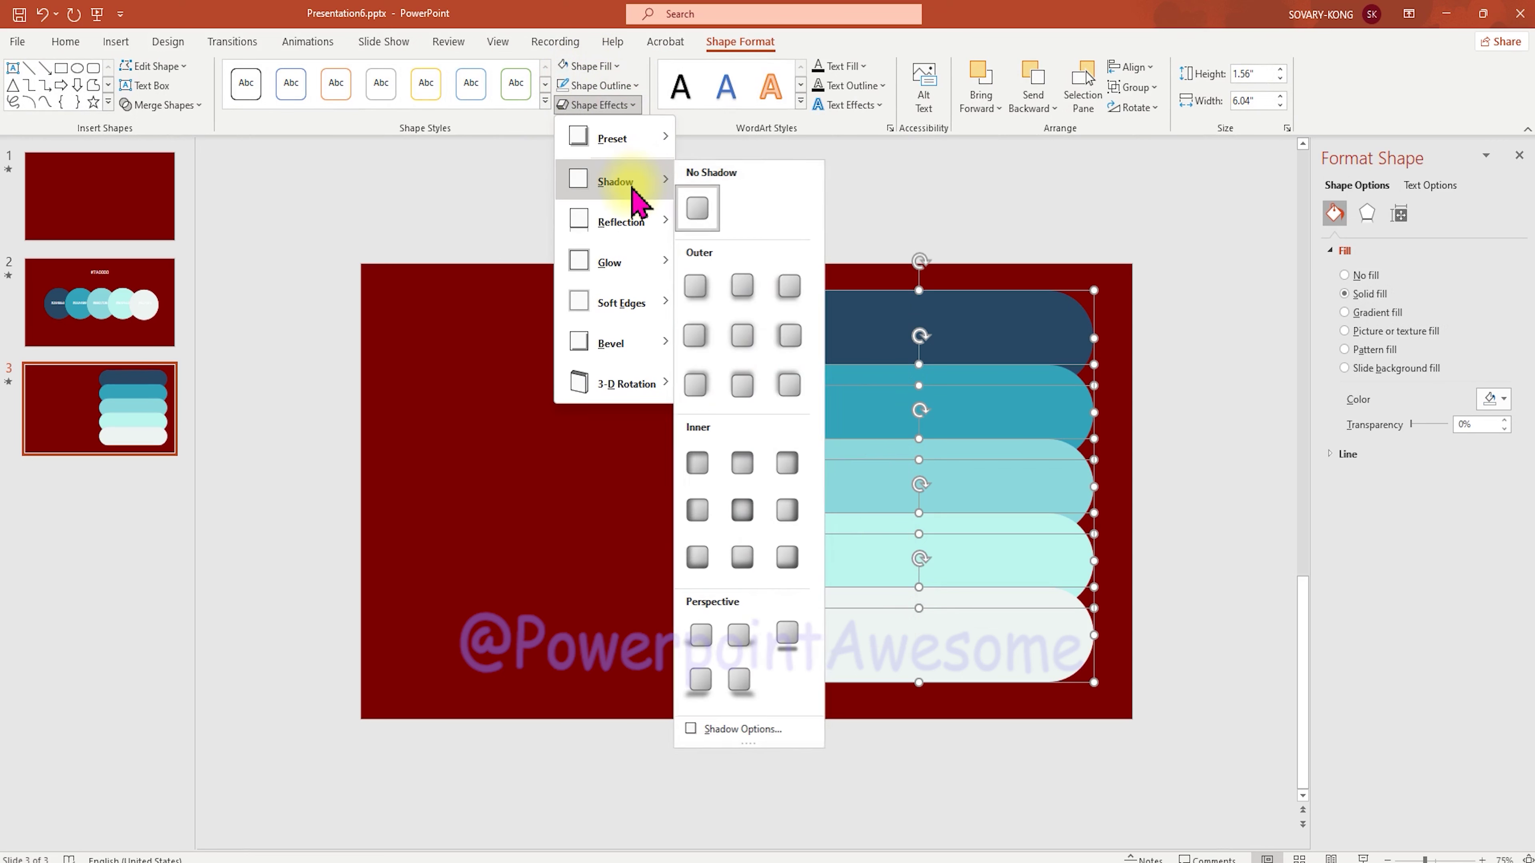
{"action": "left_click", "coordinate": [741, 390]}
{"action": "left_click", "coordinate": [1367, 214]}
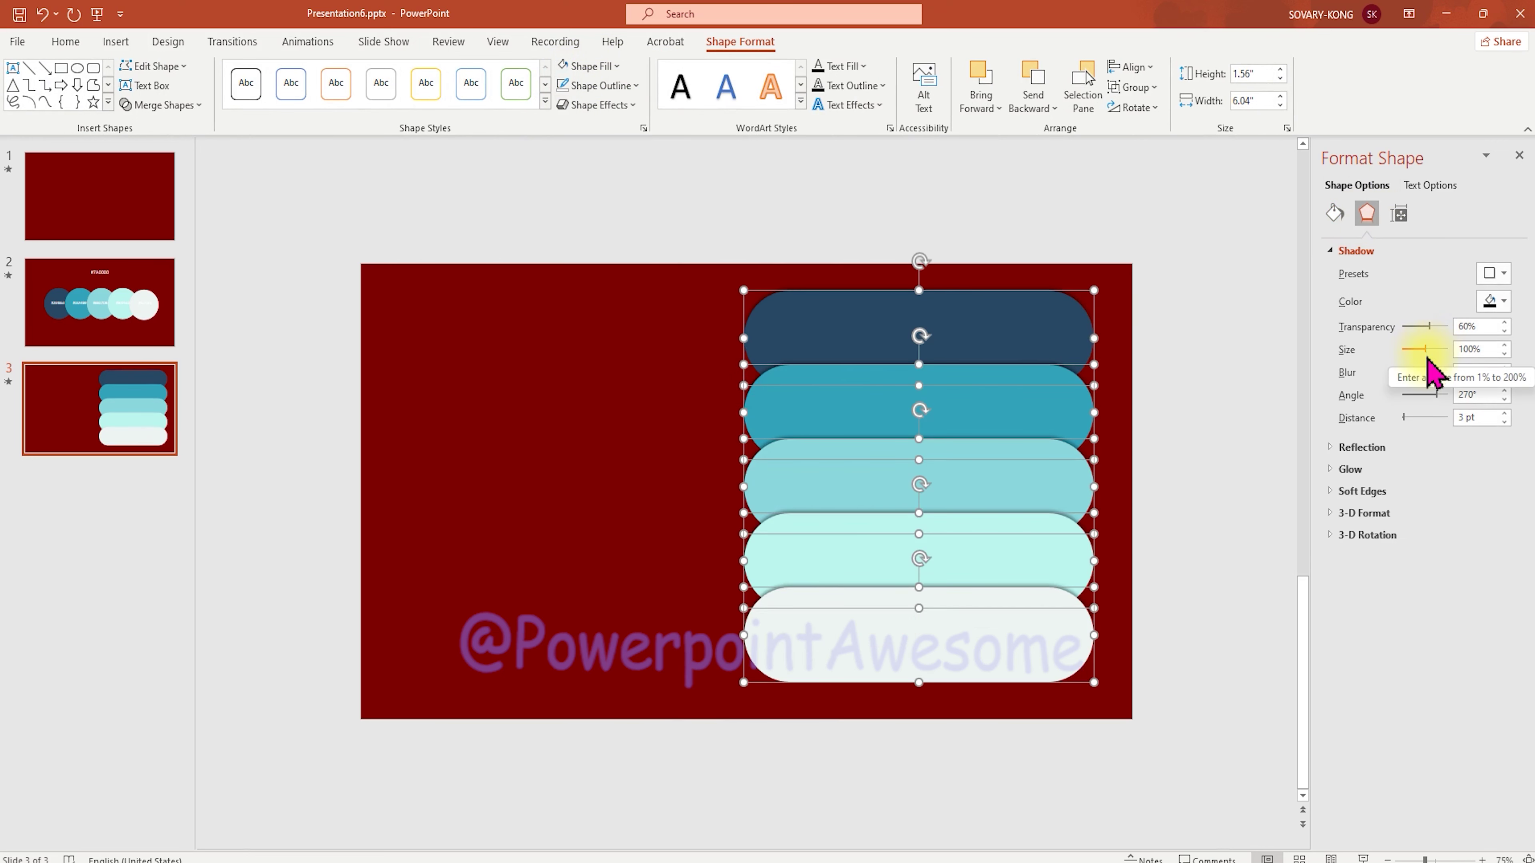
{"action": "left_click_drag", "start_coordinate": [1405, 373], "coordinate": [1410, 373]}
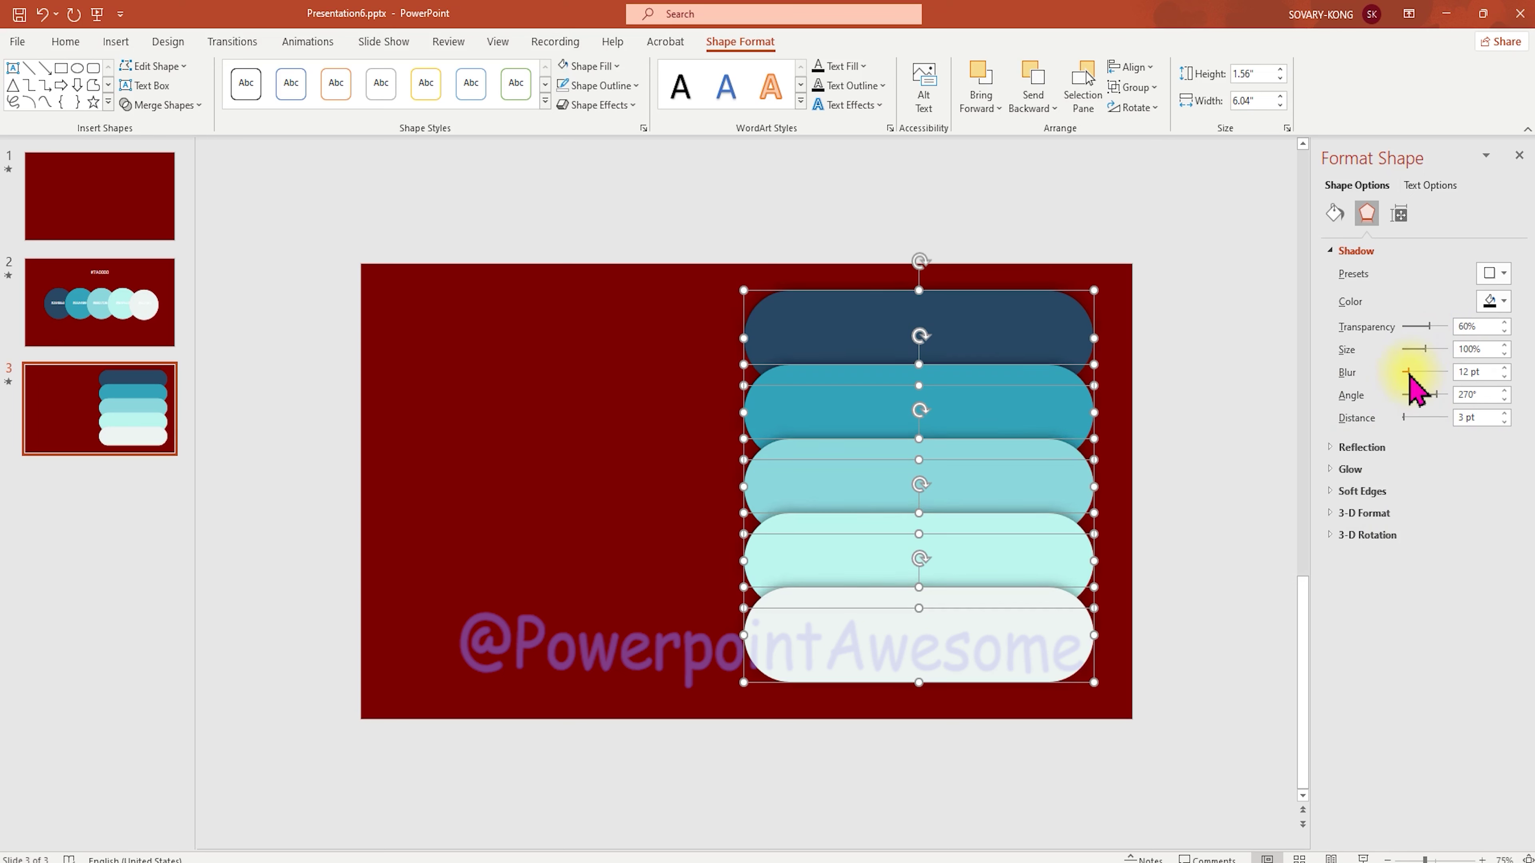
Step: Insert a WordArt '1' and make its text fill white
{"action": "left_click", "coordinate": [593, 422]}
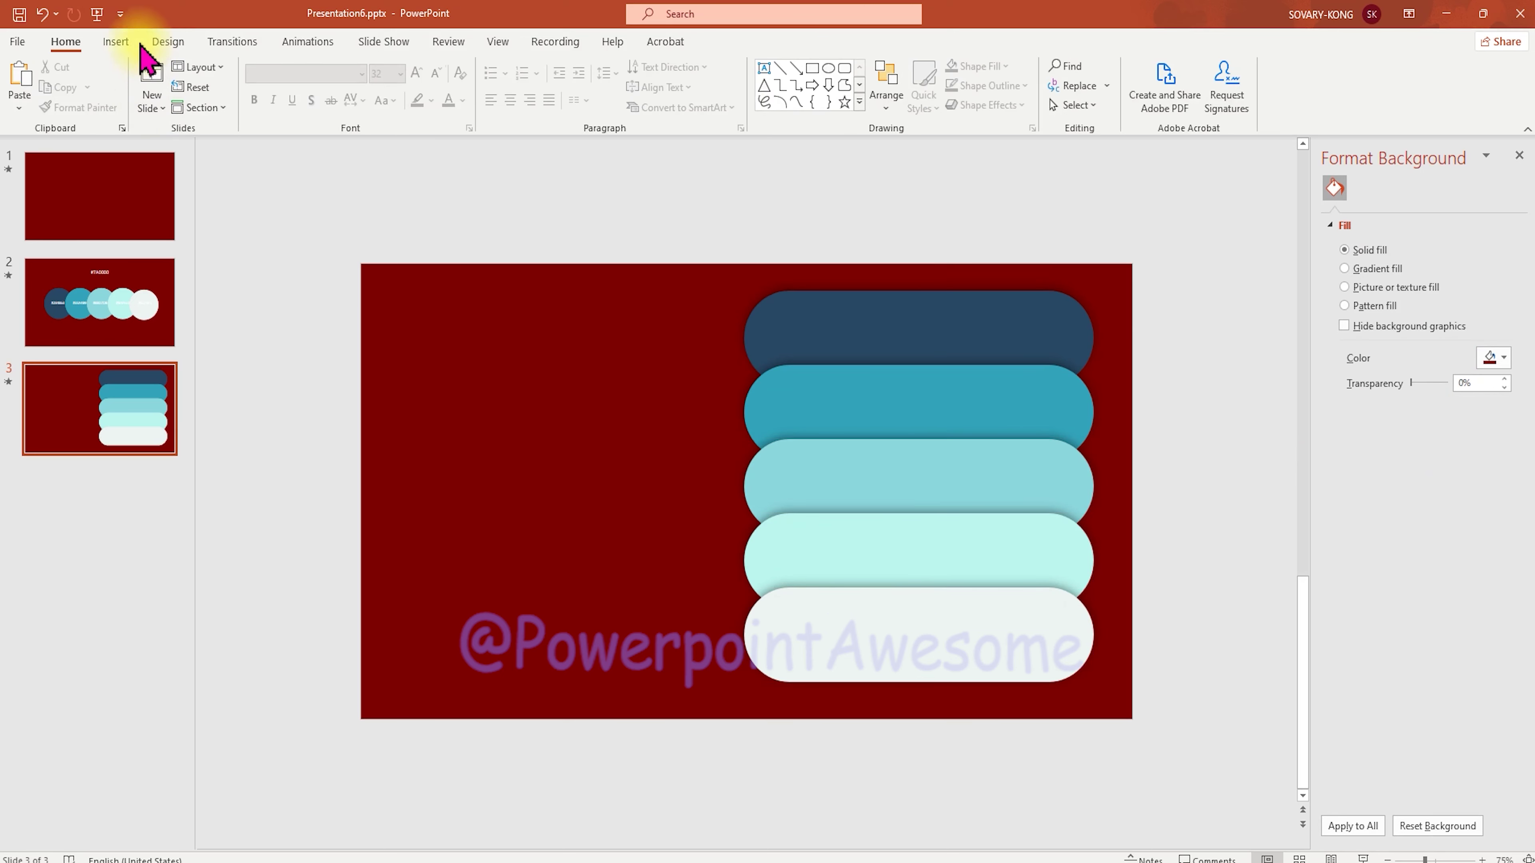
{"action": "left_click", "coordinate": [116, 41]}
{"action": "left_click", "coordinate": [801, 119]}
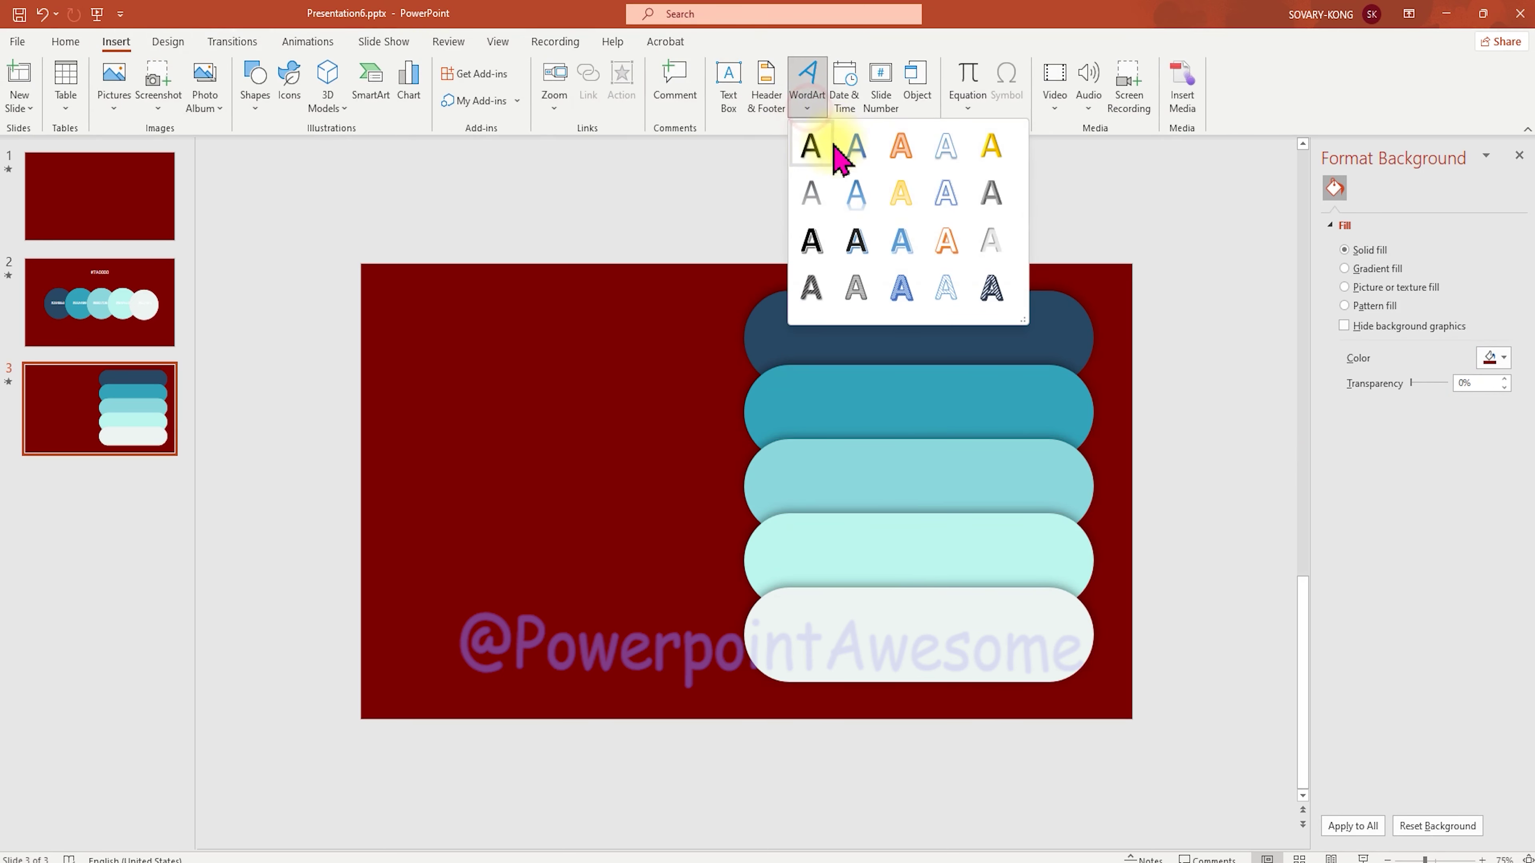
{"action": "left_click", "coordinate": [813, 150]}
{"action": "type", "text": "1"}
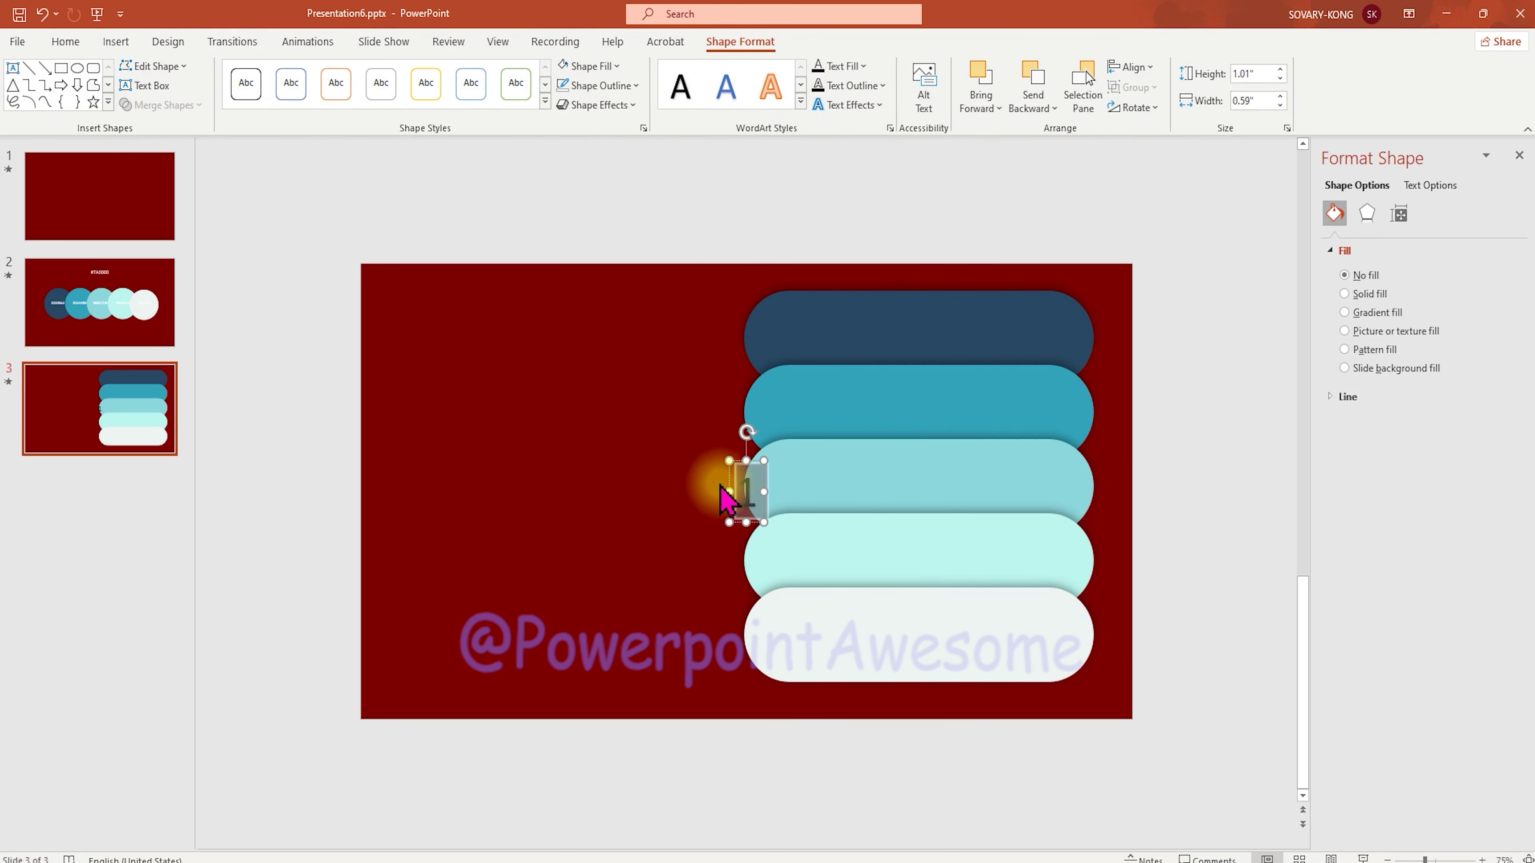
{"action": "left_click", "coordinate": [864, 66]}
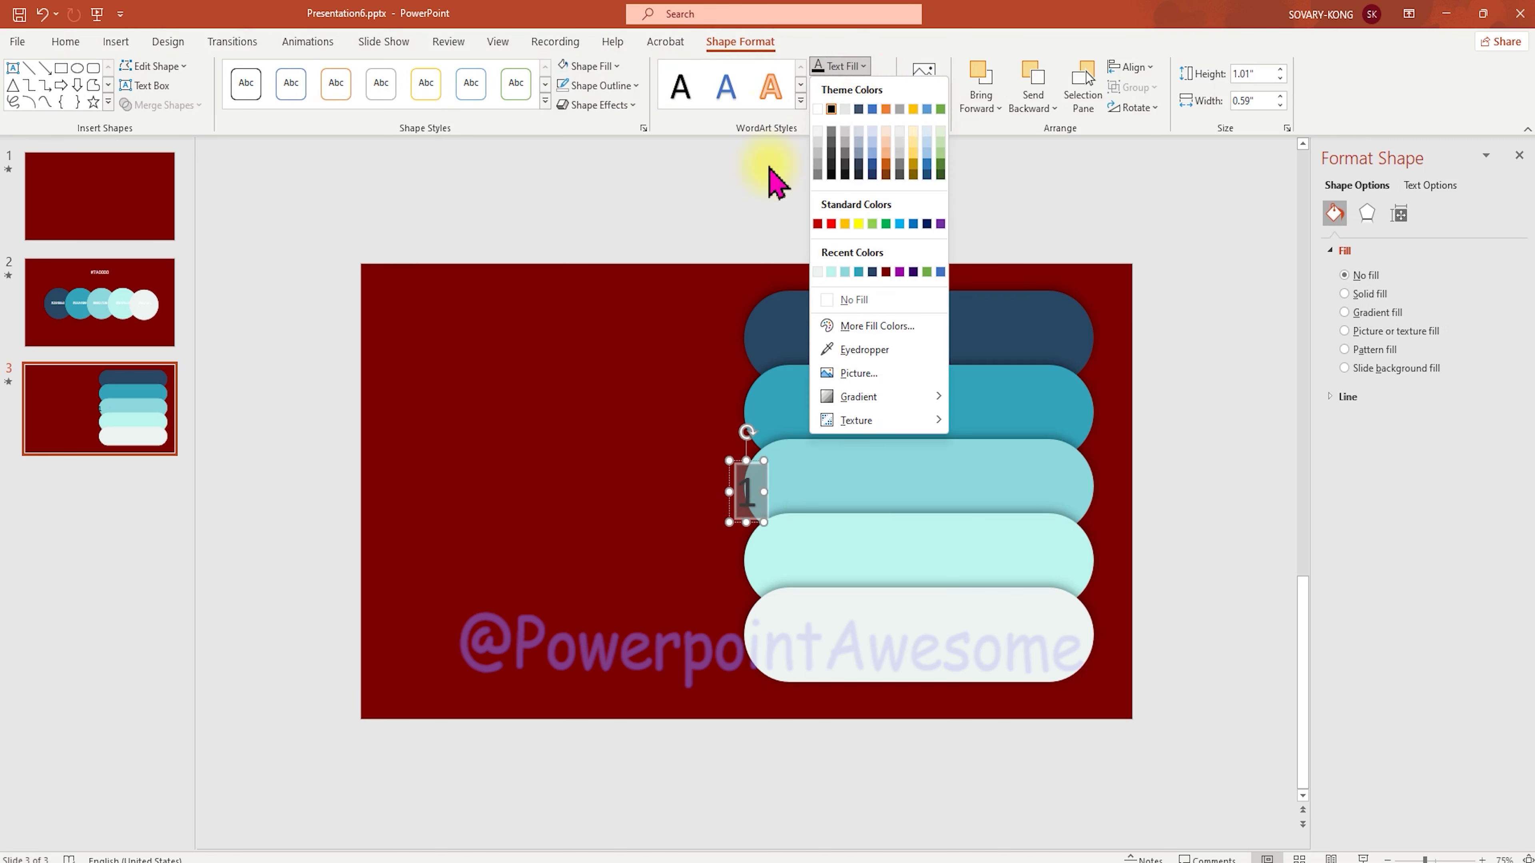
{"action": "left_click", "coordinate": [836, 299]}
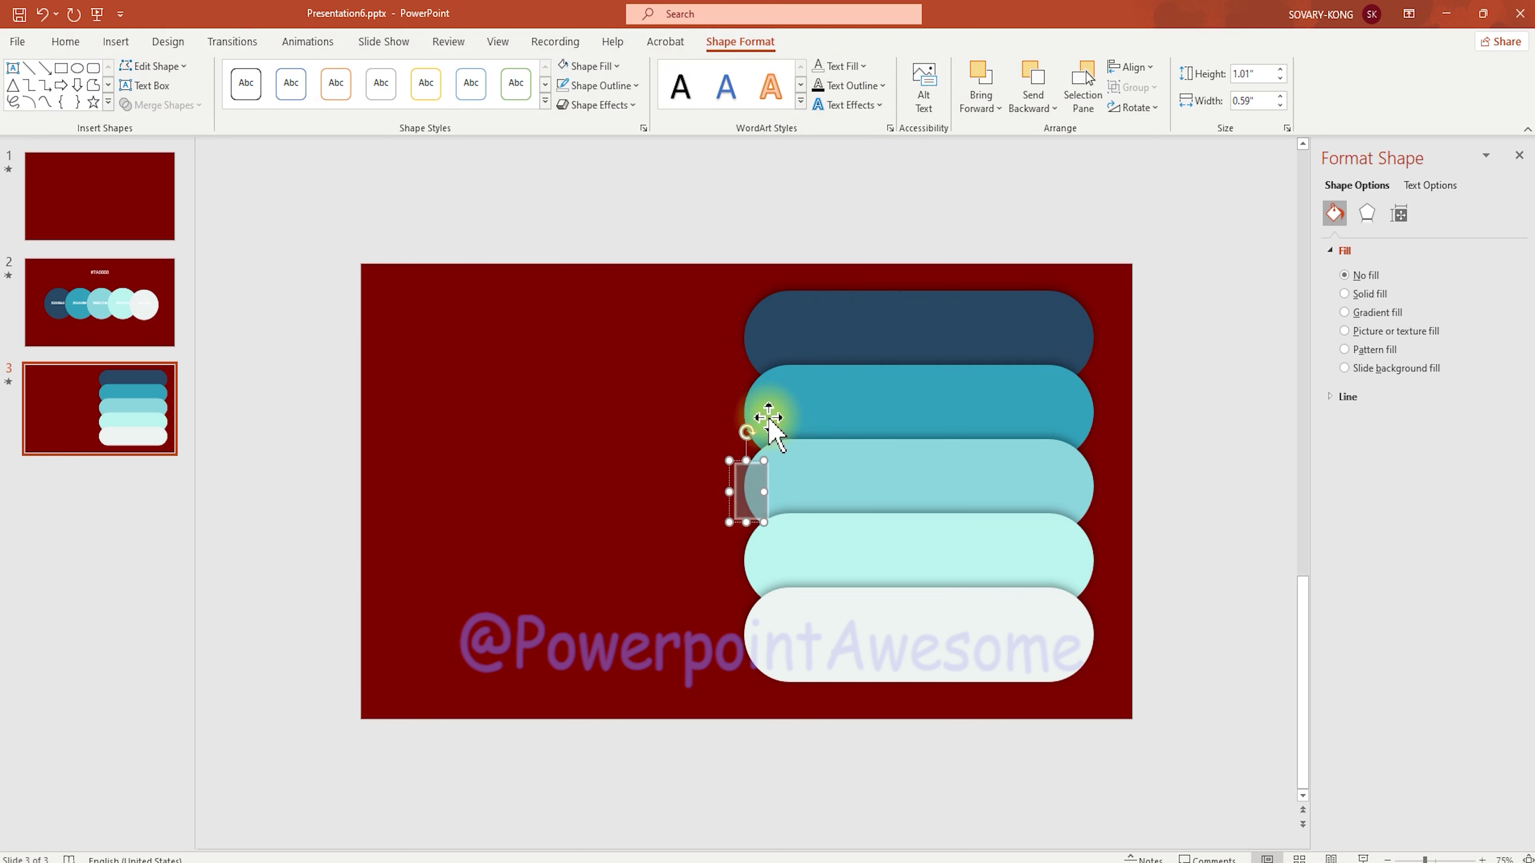
{"action": "left_click", "coordinate": [863, 66]}
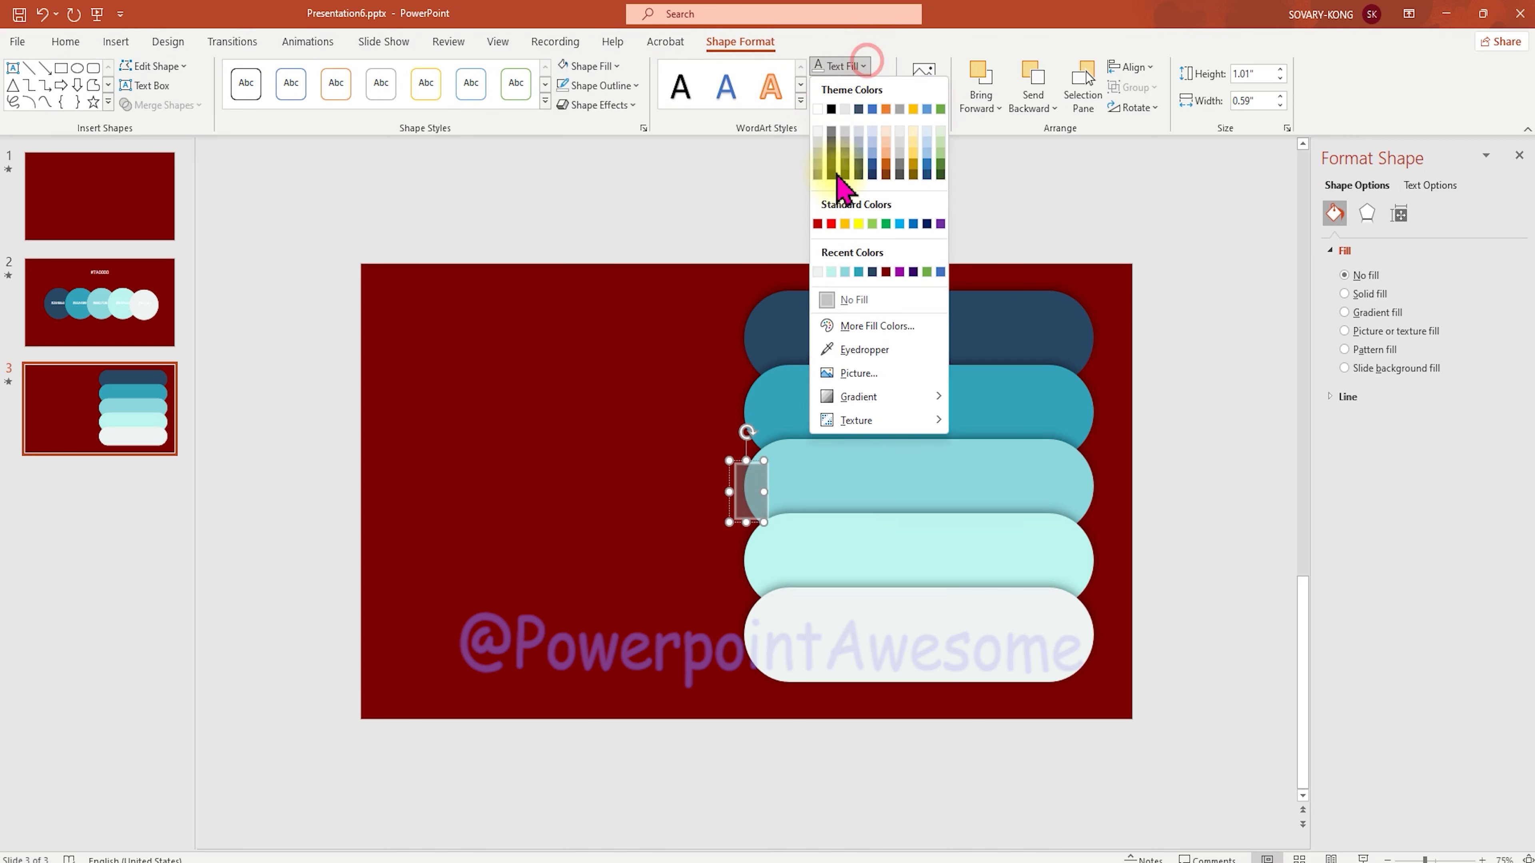
{"action": "left_click", "coordinate": [818, 109]}
Step: Set the 1 to Arial Black and place it at the top pill's left end
{"action": "left_click", "coordinate": [65, 41]}
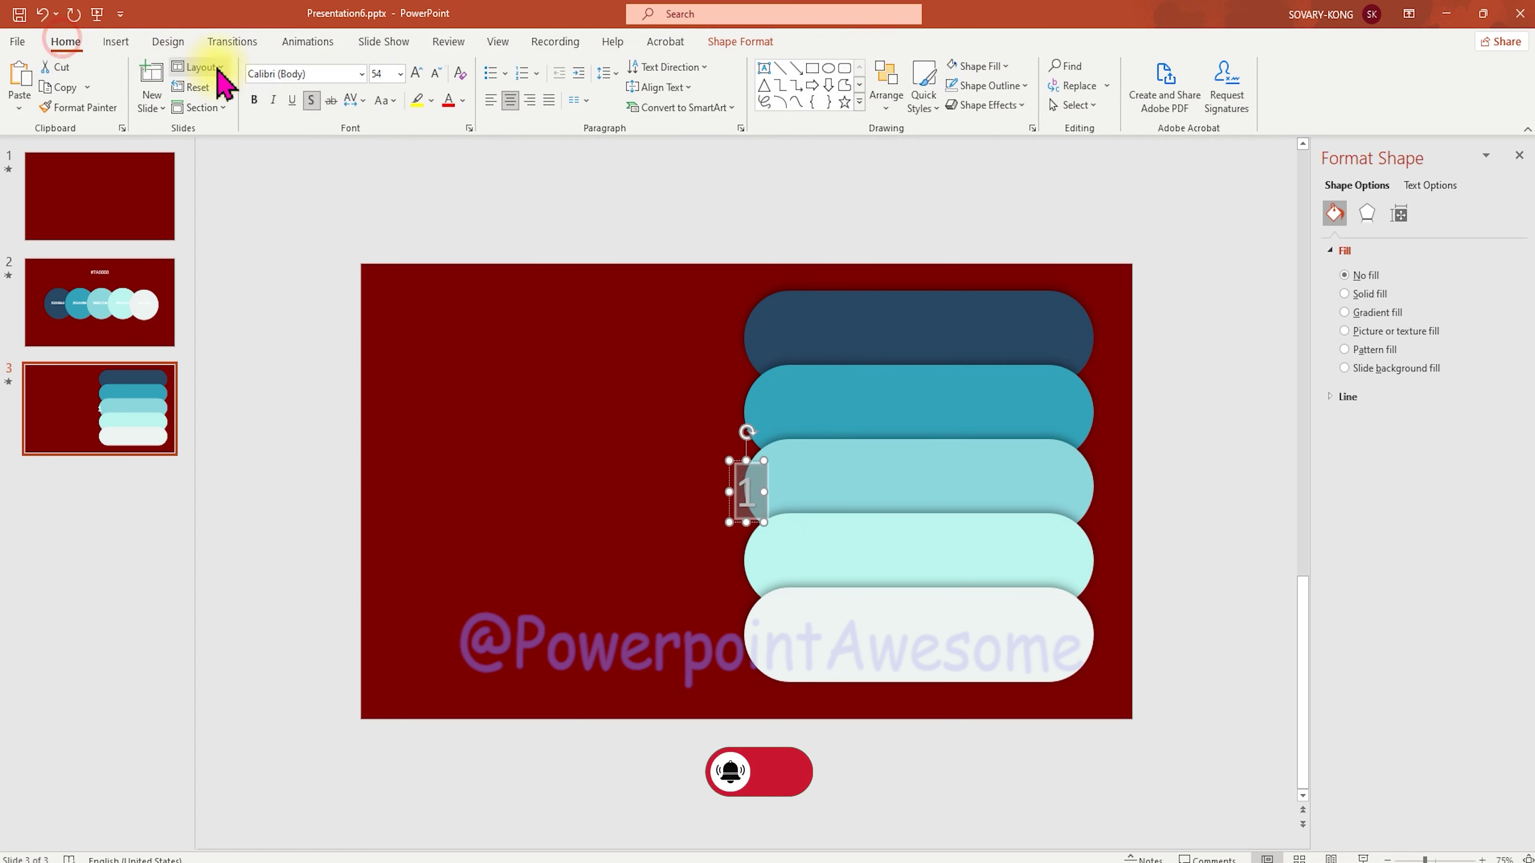
{"action": "left_click", "coordinate": [361, 73]}
{"action": "scroll", "coordinate": [380, 197], "scroll_direction": "down", "scroll_amount": 10}
{"action": "left_click", "coordinate": [352, 240]}
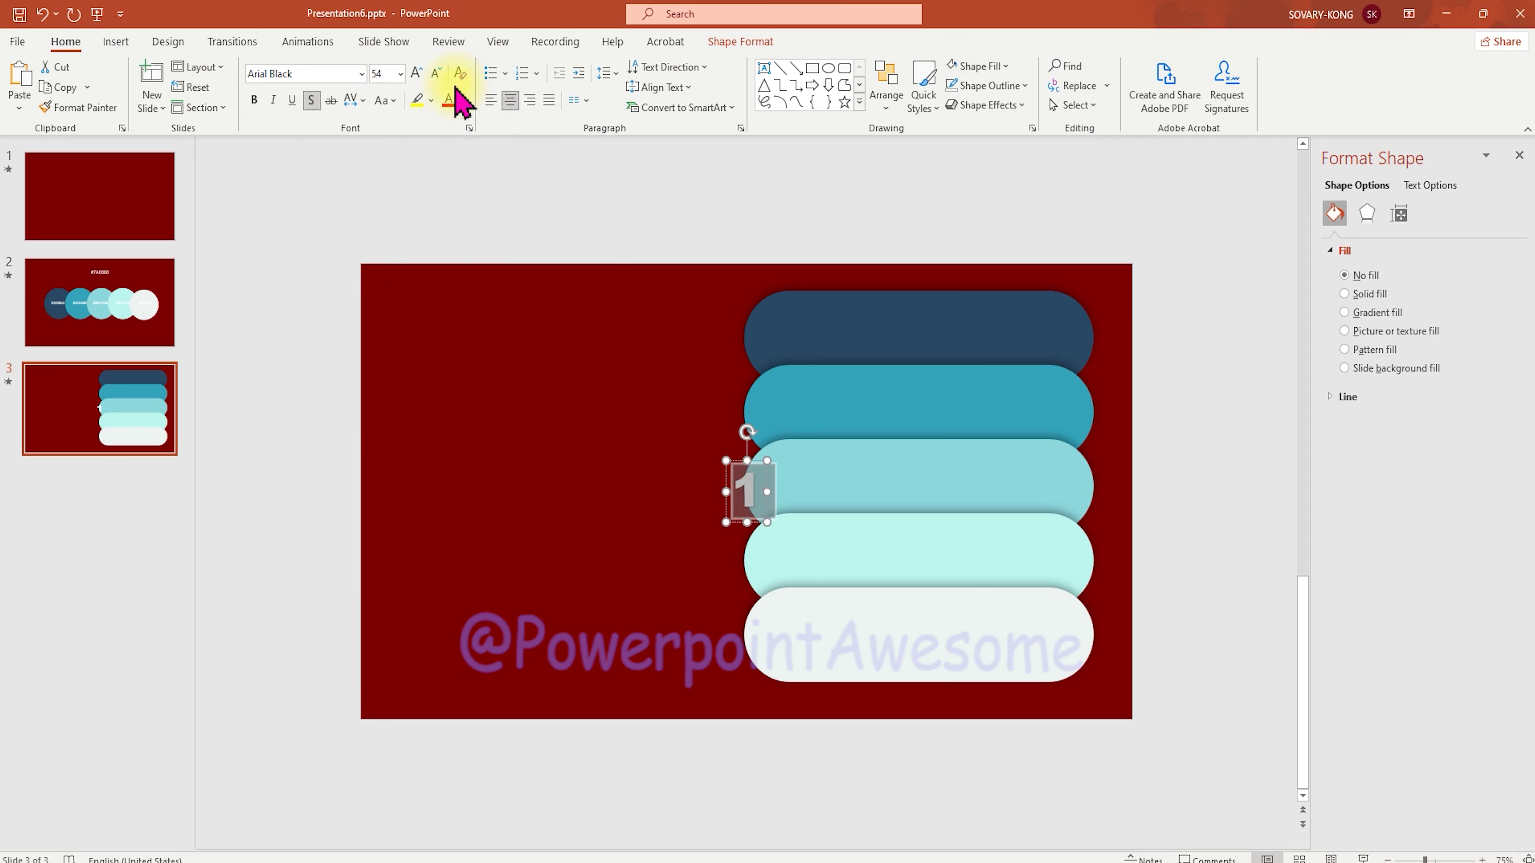
{"action": "left_click_drag", "start_coordinate": [758, 461], "coordinate": [796, 302]}
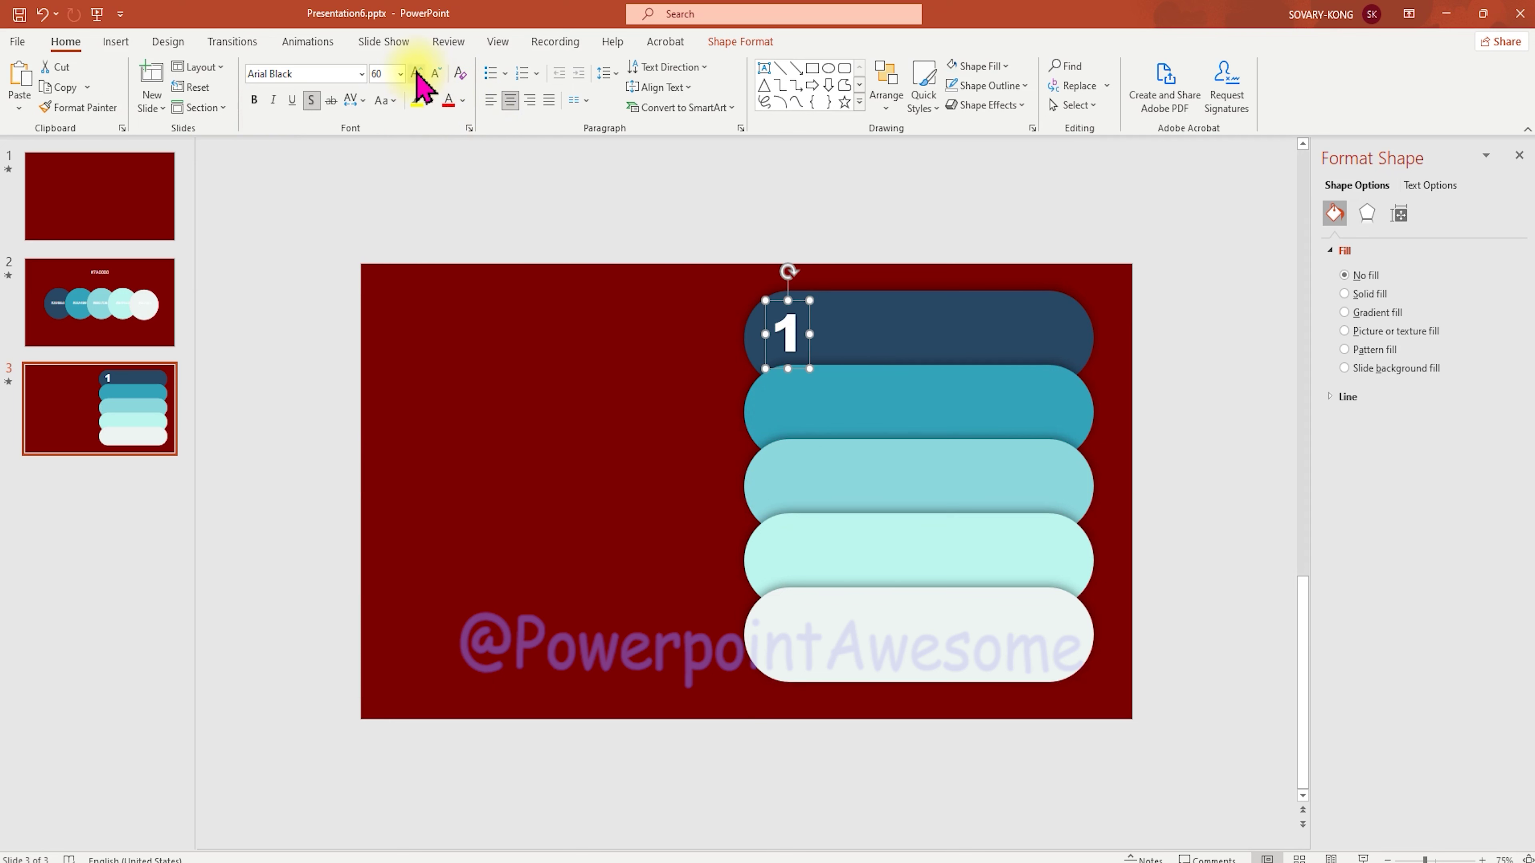
{"action": "left_click_drag", "start_coordinate": [816, 296], "coordinate": [795, 293]}
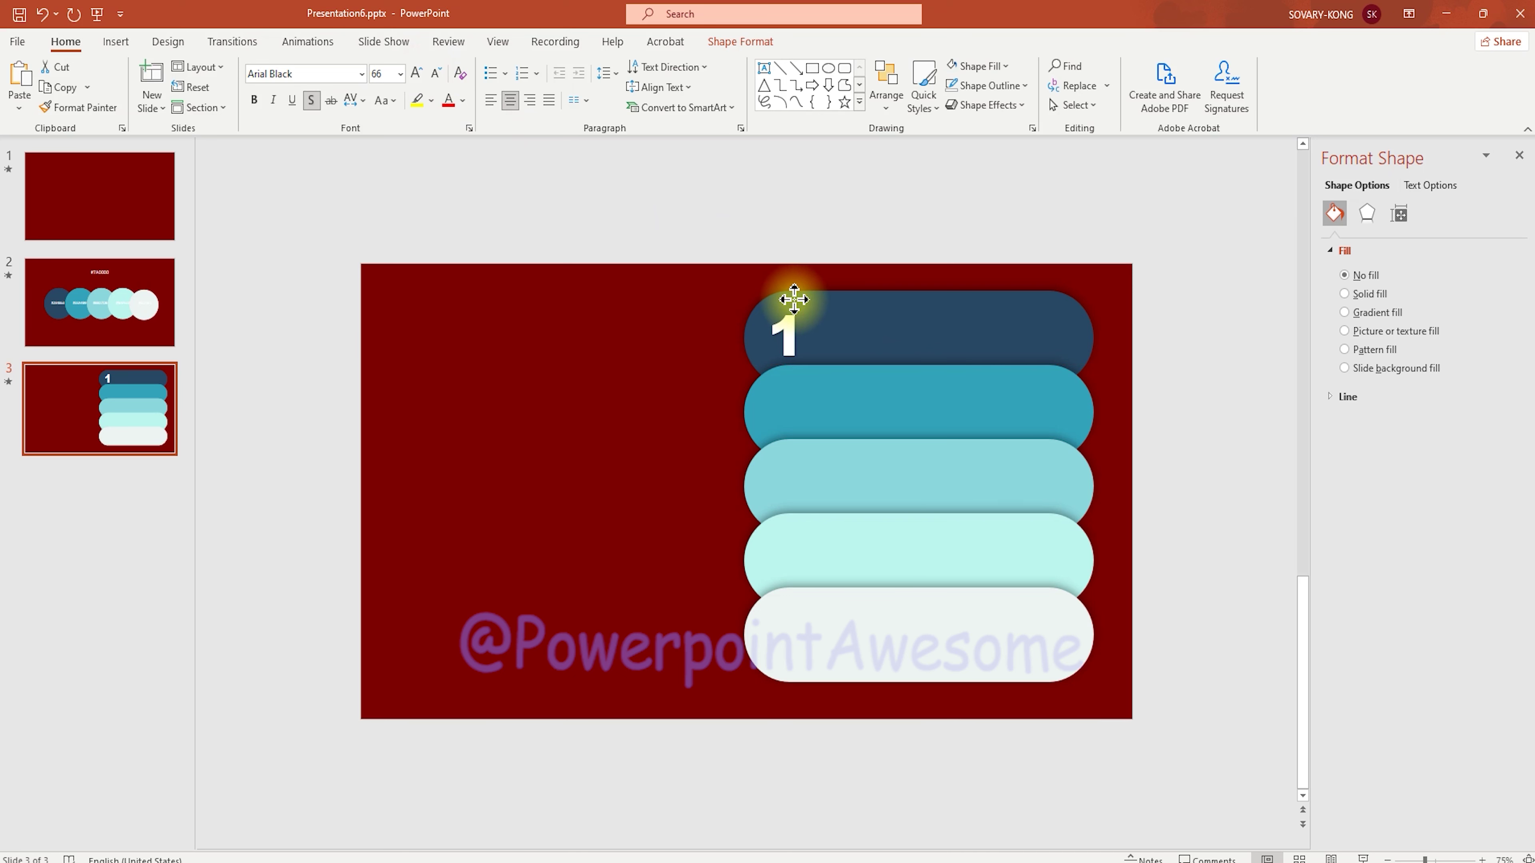
{"action": "left_click_drag", "start_coordinate": [794, 299], "coordinate": [795, 300]}
Step: Copy the 1 onto the next three pills and change them to 2, 3 and 4
{"action": "left_click_drag", "start_coordinate": [800, 376], "coordinate": [799, 525]}
{"action": "left_click_drag", "start_coordinate": [800, 526], "coordinate": [802, 595]}
{"action": "left_click", "coordinate": [747, 508]}
{"action": "double_click", "coordinate": [784, 406]}
{"action": "type", "text": "2"}
{"action": "double_click", "coordinate": [784, 481]}
{"action": "type", "text": "3"}
{"action": "double_click", "coordinate": [783, 548]}
{"action": "type", "text": "4"}
{"action": "left_click", "coordinate": [647, 440]}
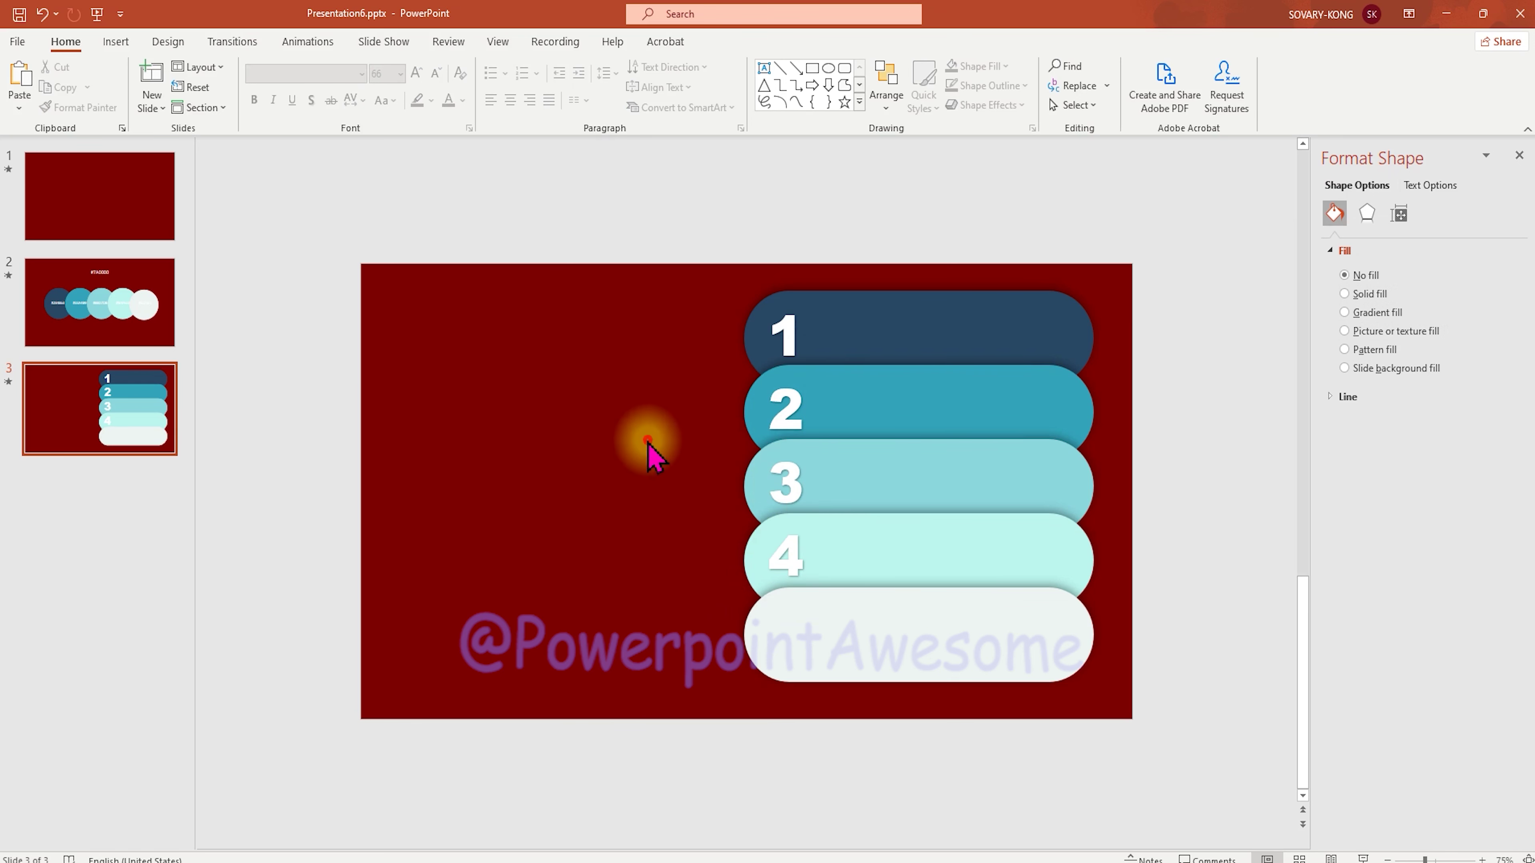
Step: Add a text box on the top pill with lorem ipsum text trimmed to three lines
{"action": "left_click", "coordinate": [128, 42]}
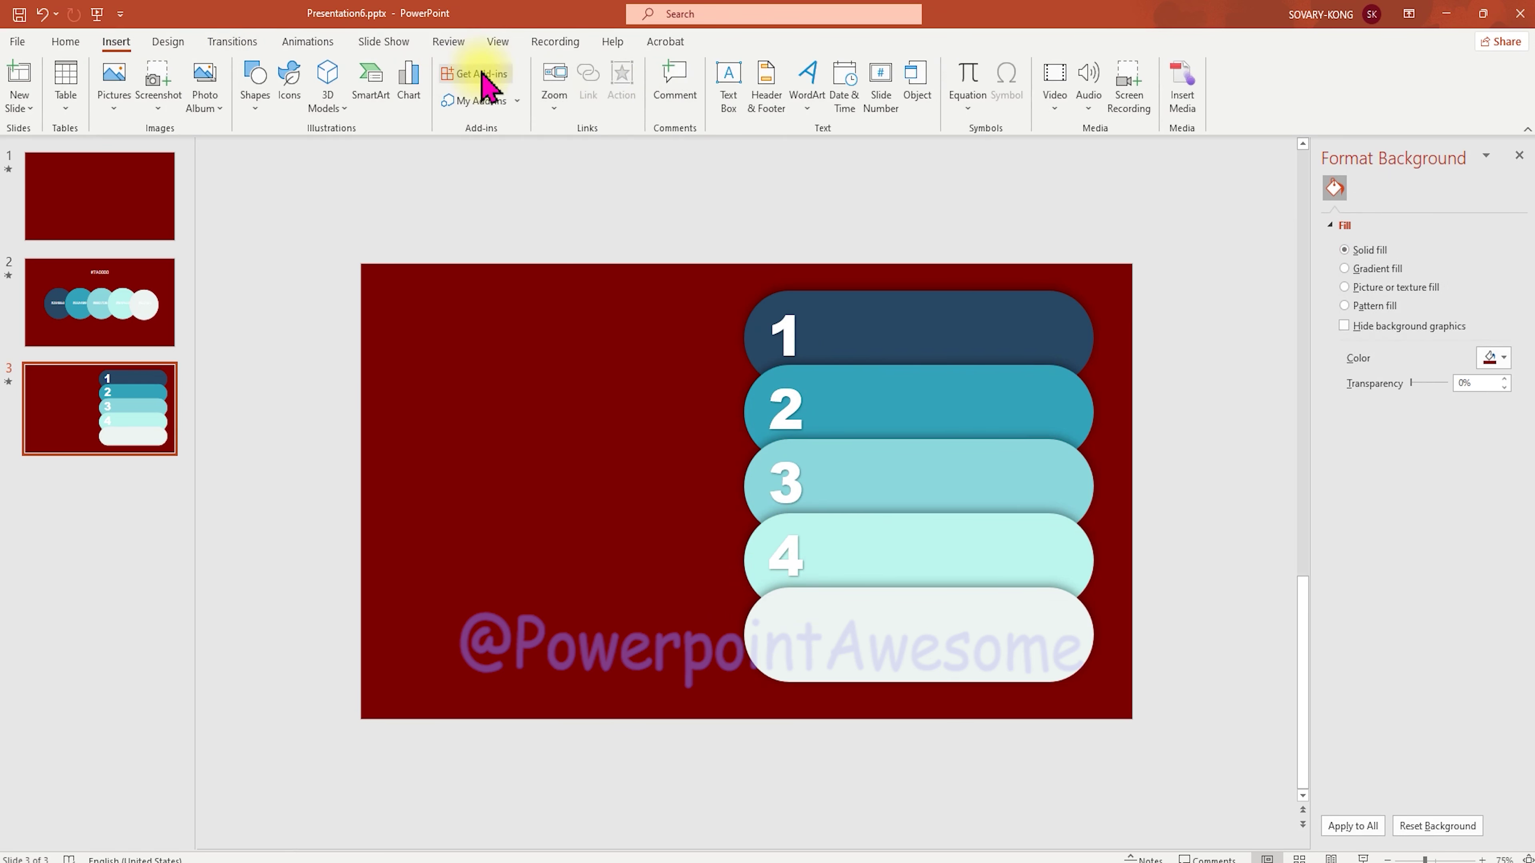
{"action": "left_click", "coordinate": [728, 84]}
{"action": "left_click_drag", "start_coordinate": [803, 312], "coordinate": [1065, 352]}
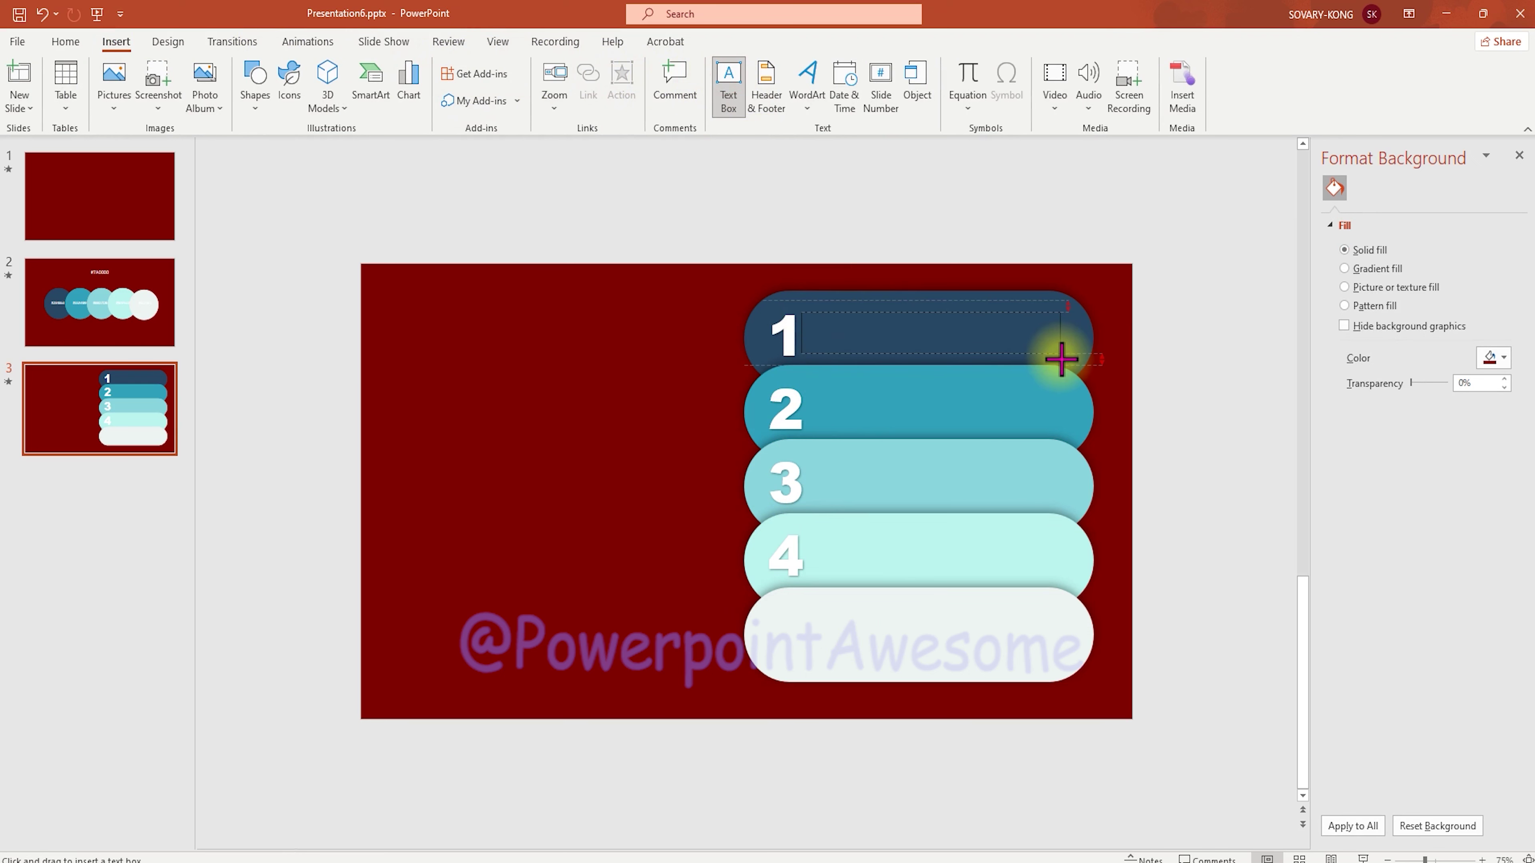
{"action": "left_click_drag", "start_coordinate": [1057, 360], "coordinate": [1057, 360]}
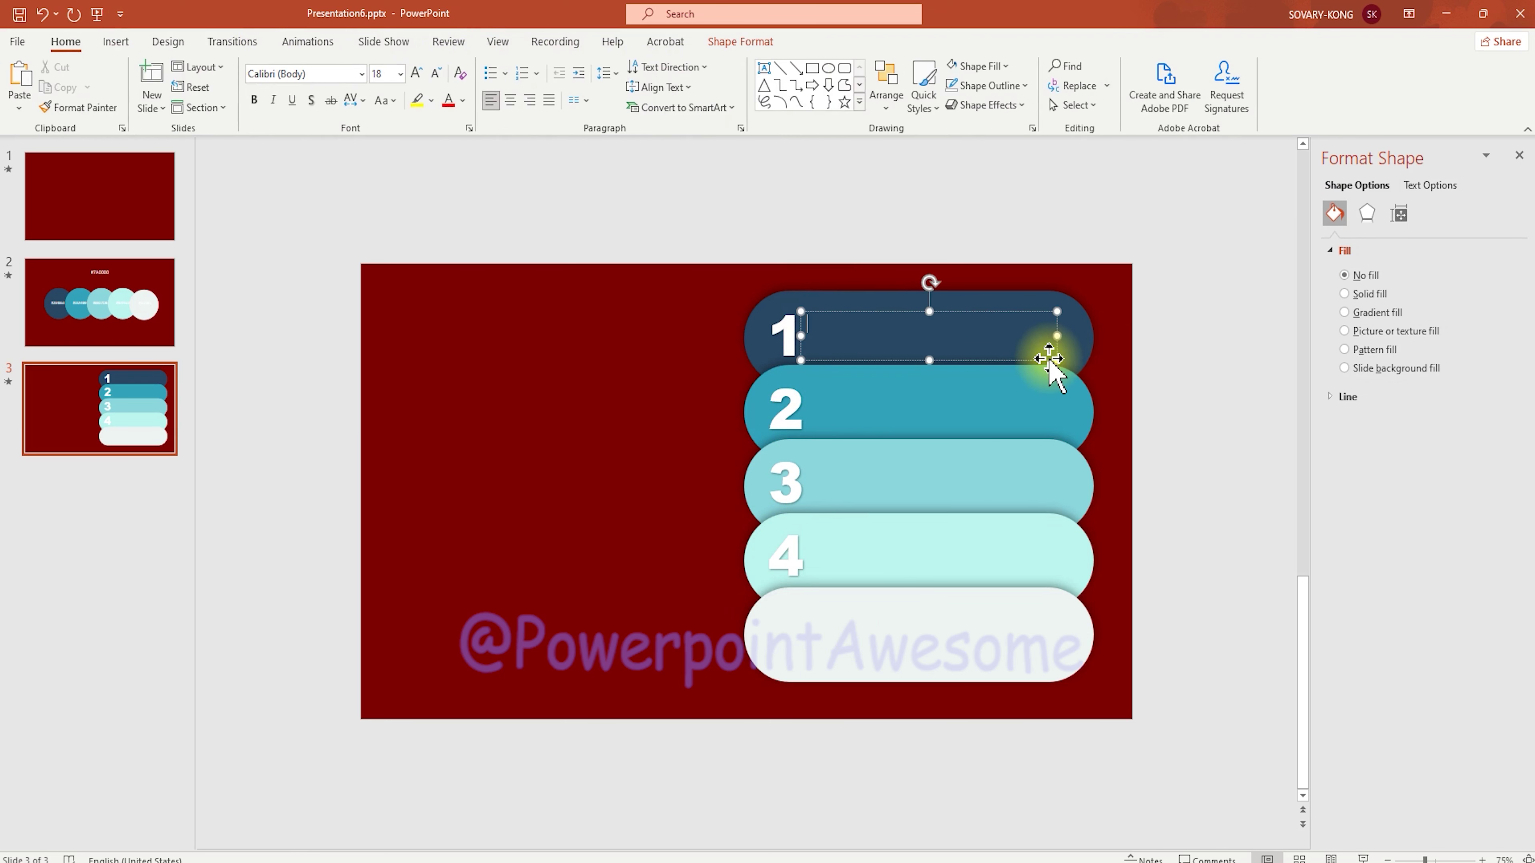
{"action": "left_click", "coordinate": [804, 327]}
{"action": "right_click", "coordinate": [811, 328]}
{"action": "left_click", "coordinate": [899, 415]}
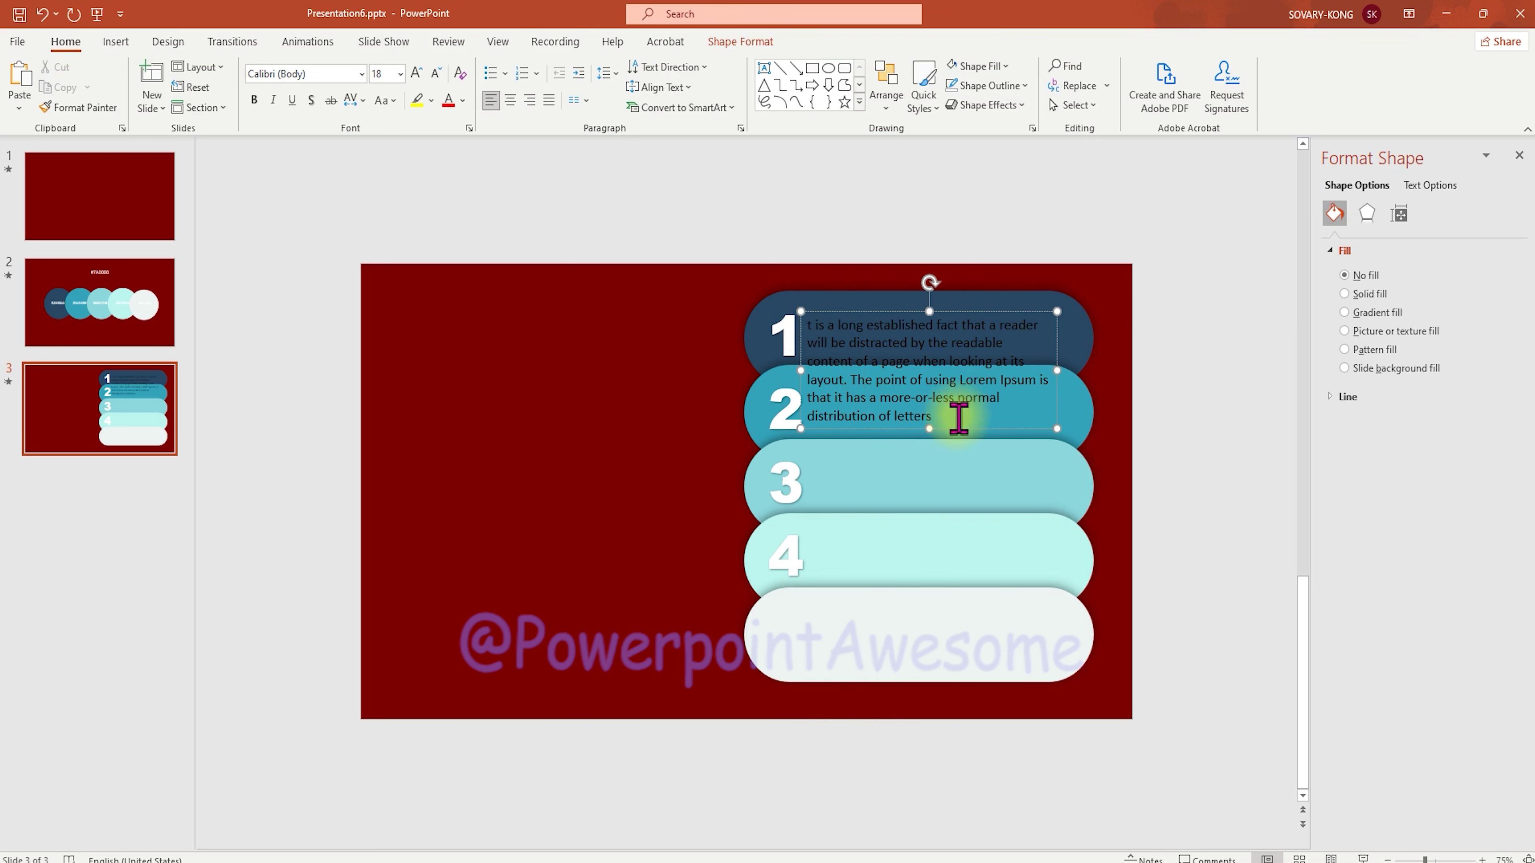
{"action": "left_click_drag", "start_coordinate": [958, 417], "coordinate": [1021, 366]}
{"action": "key", "text": "BackSpace"}
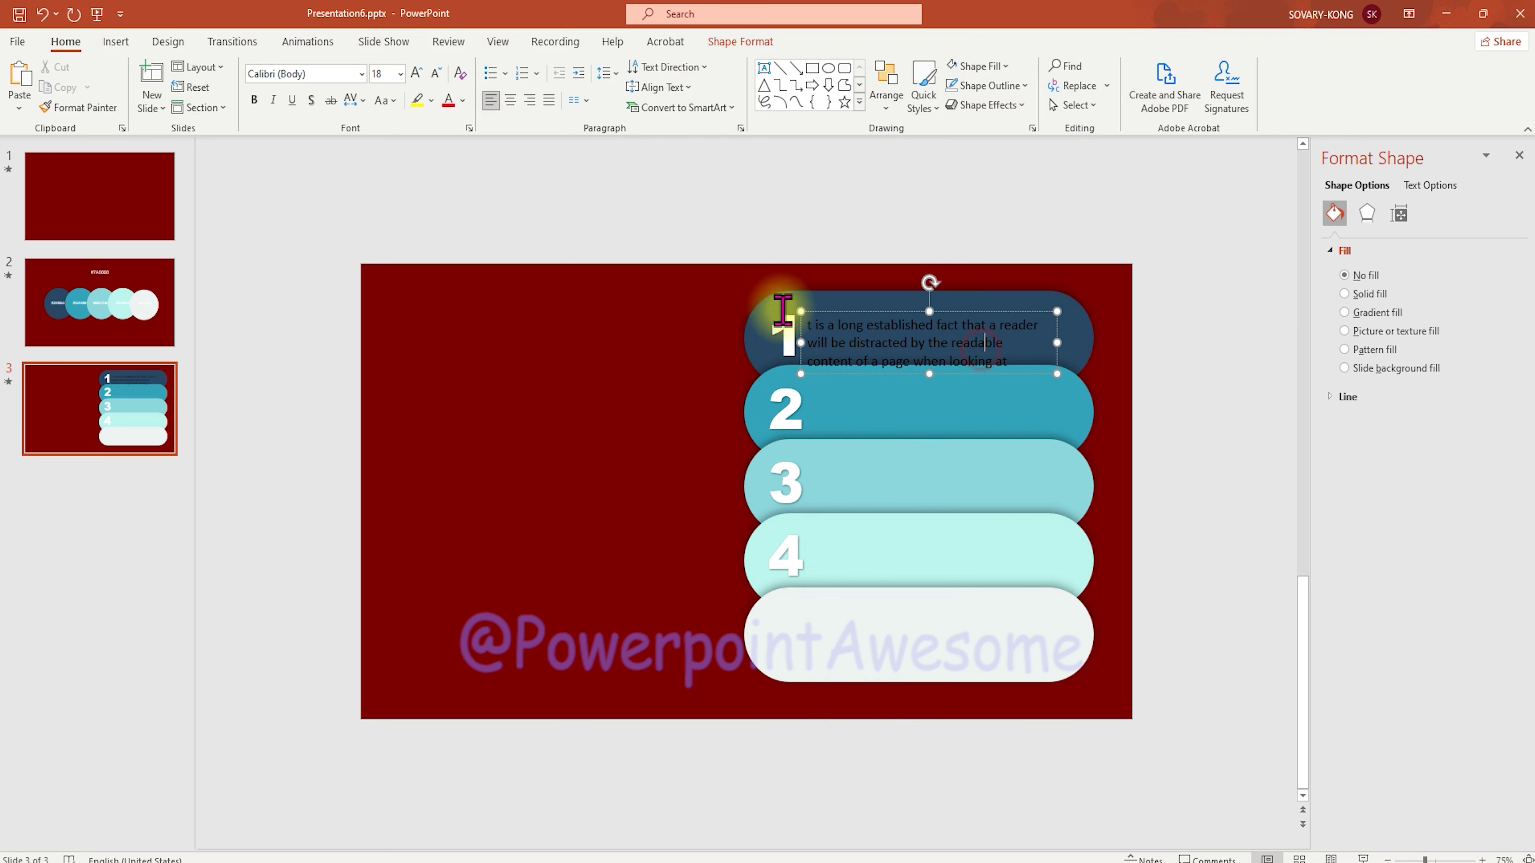
Step: Make the description text white and set its font to Arial
{"action": "key", "text": "ctrl+a"}
{"action": "left_click", "coordinate": [462, 100]}
{"action": "left_click", "coordinate": [452, 162]}
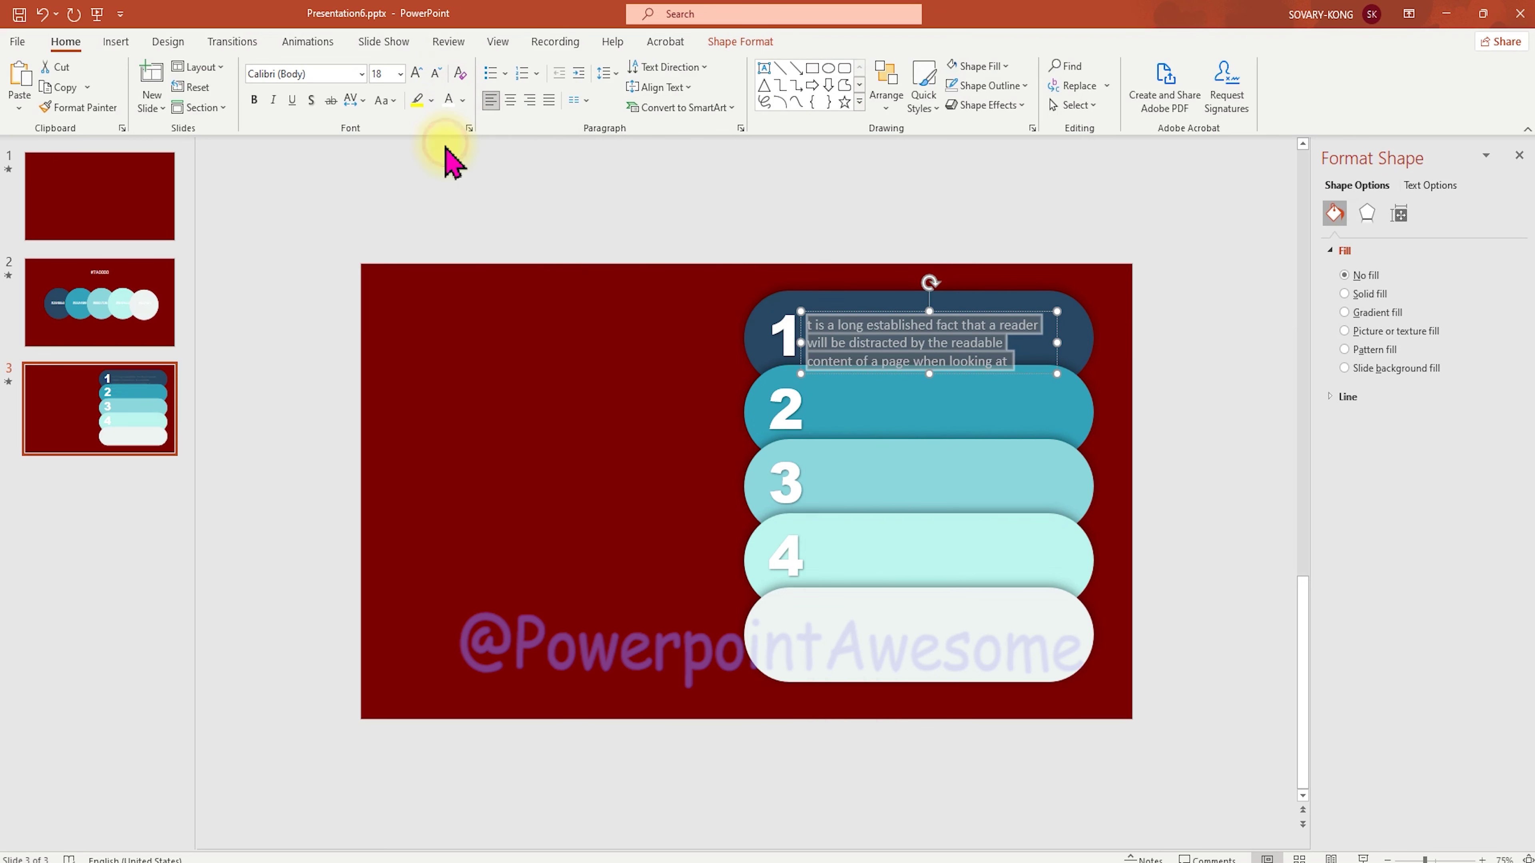
{"action": "left_click", "coordinate": [362, 74]}
{"action": "type", "text": "Ar"}
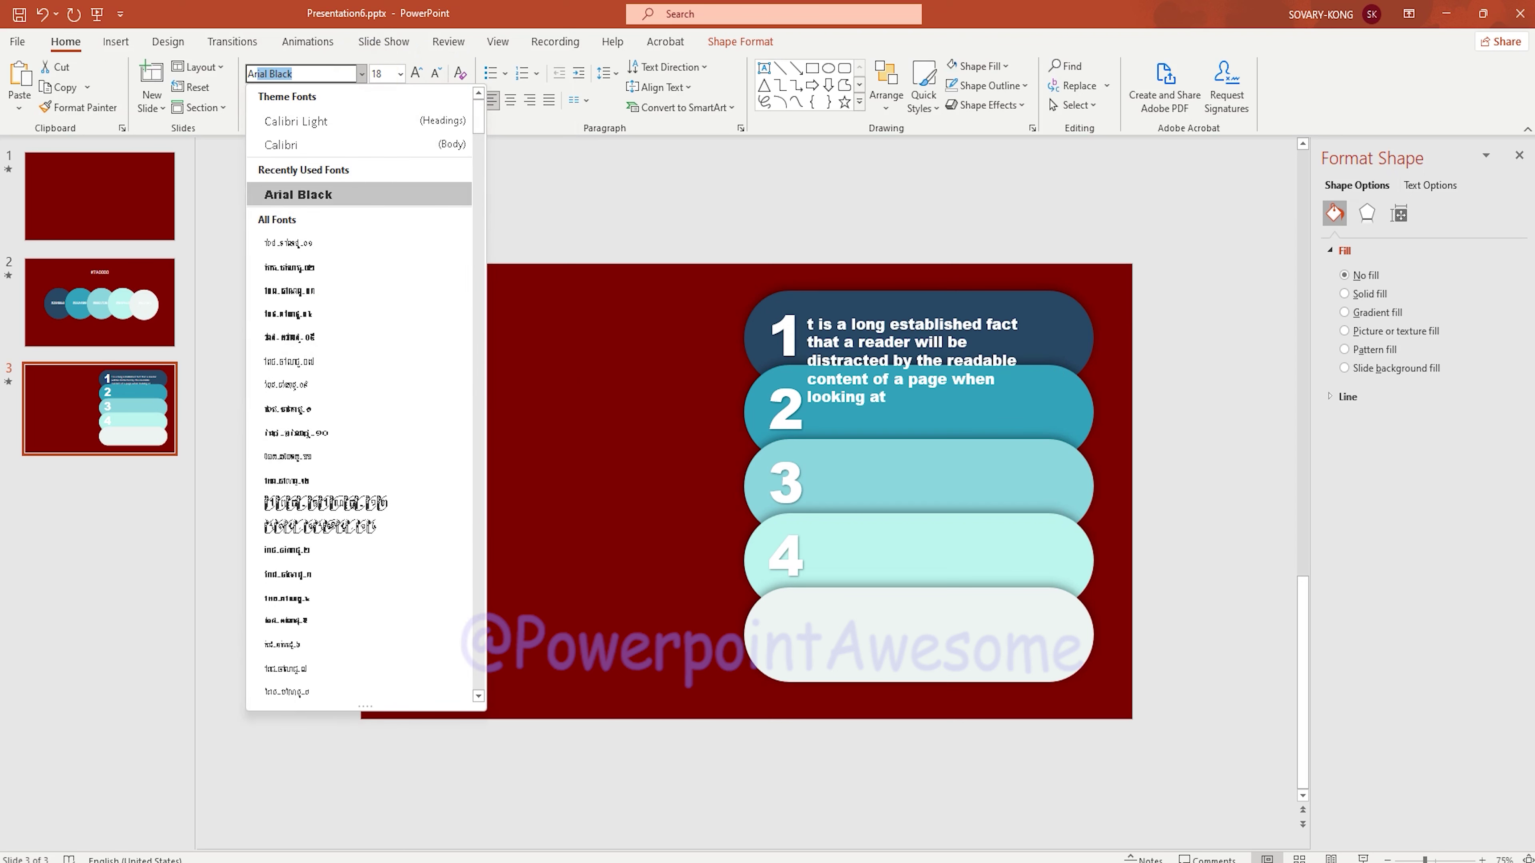
{"action": "type", "text": "ial"}
{"action": "key", "text": "BackSpace"}
{"action": "key", "text": "Return"}
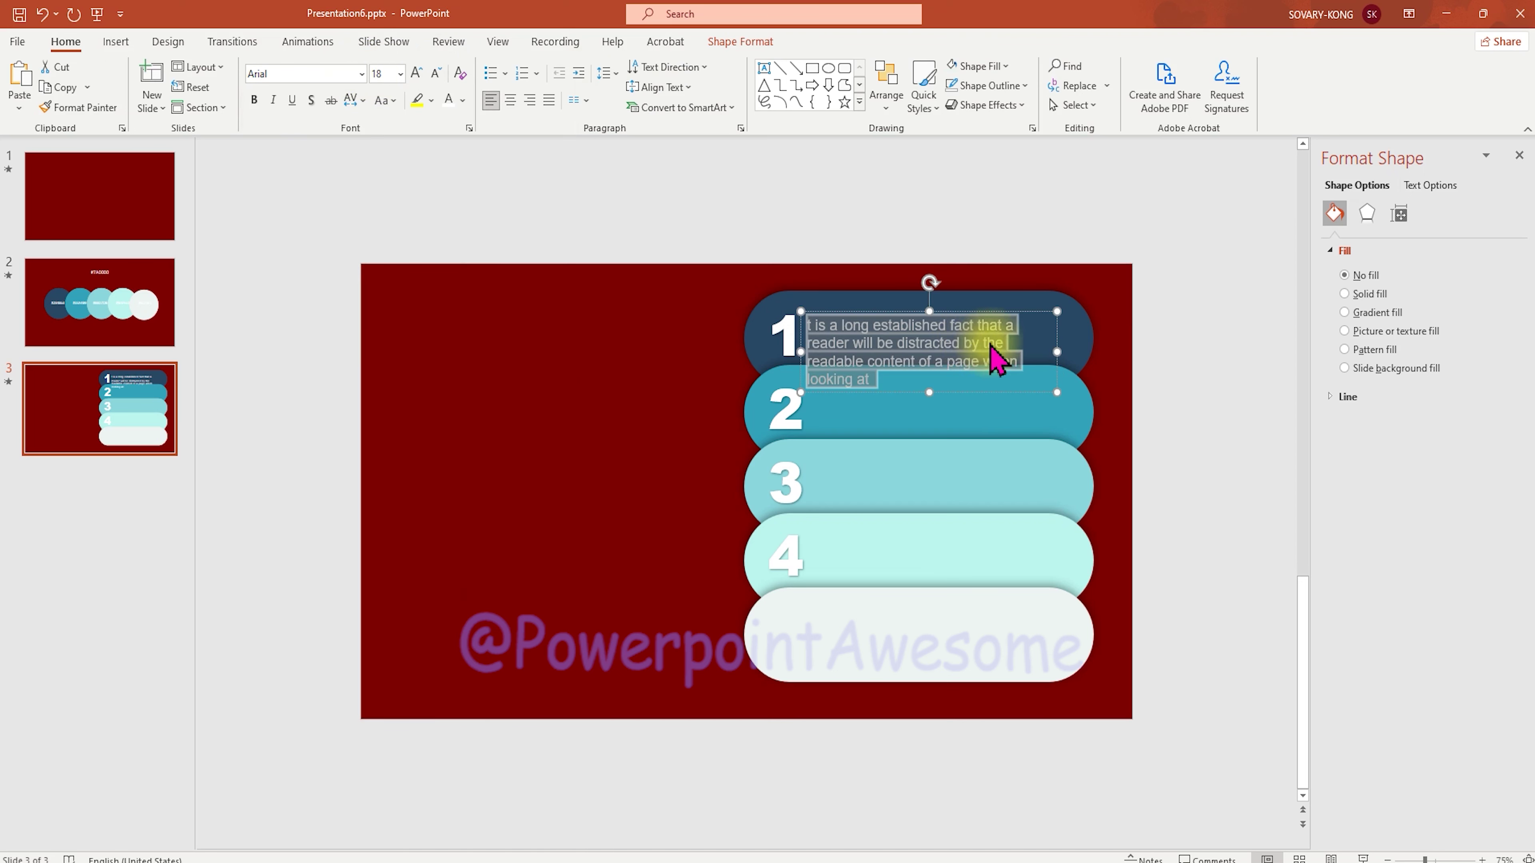
{"action": "scroll", "coordinate": [997, 344], "scroll_direction": "up", "scroll_amount": 3}
{"action": "left_click", "coordinate": [1520, 156]}
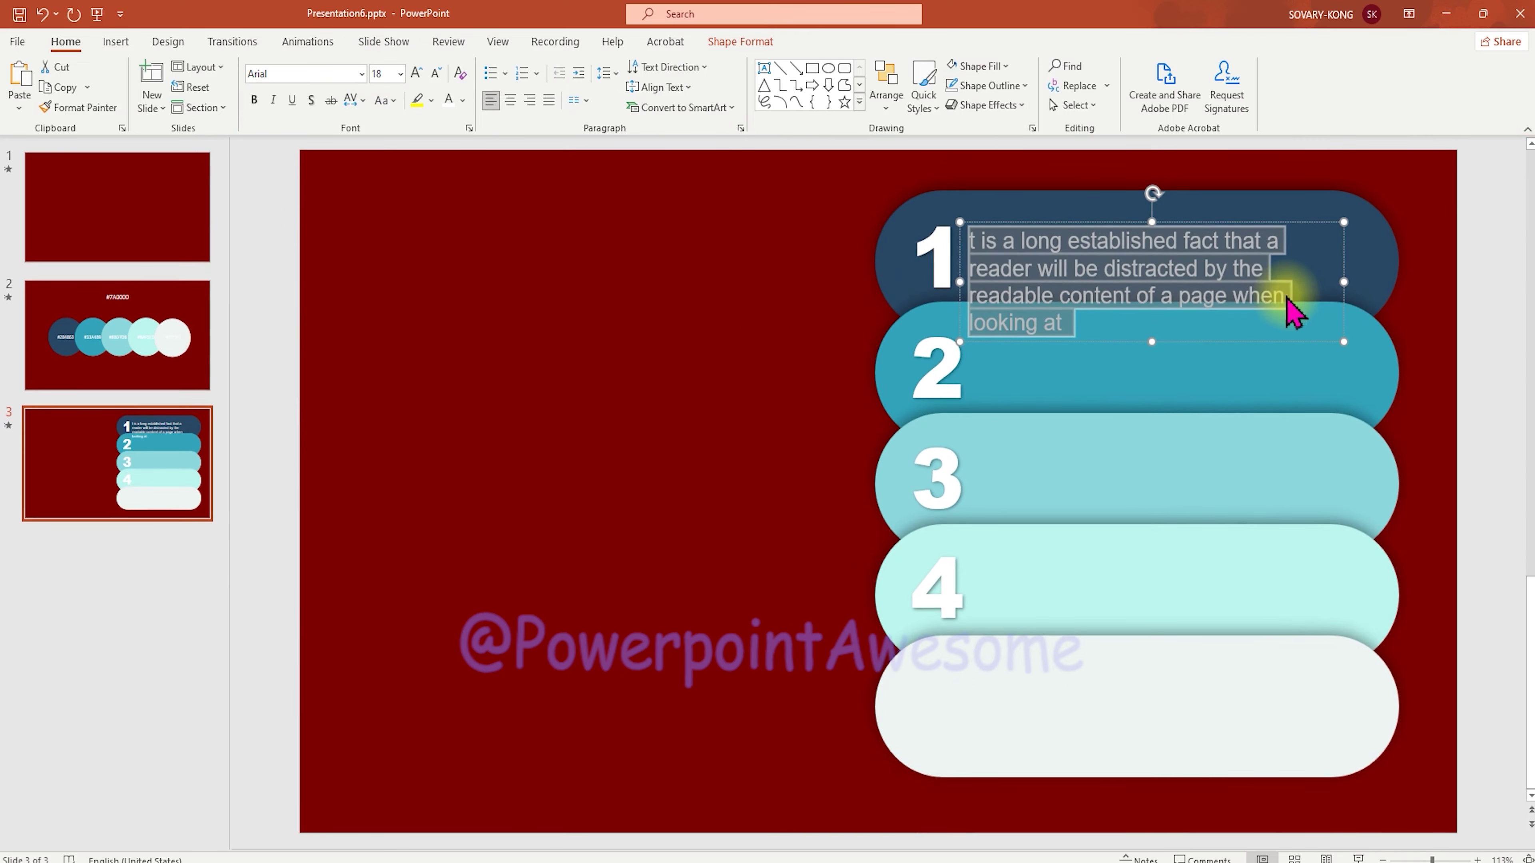
Step: Widen the description box and reduce its font size to 14
{"action": "left_click_drag", "start_coordinate": [1343, 281], "coordinate": [1367, 271]}
{"action": "left_click", "coordinate": [1139, 290]}
{"action": "key", "text": "ctrl+a"}
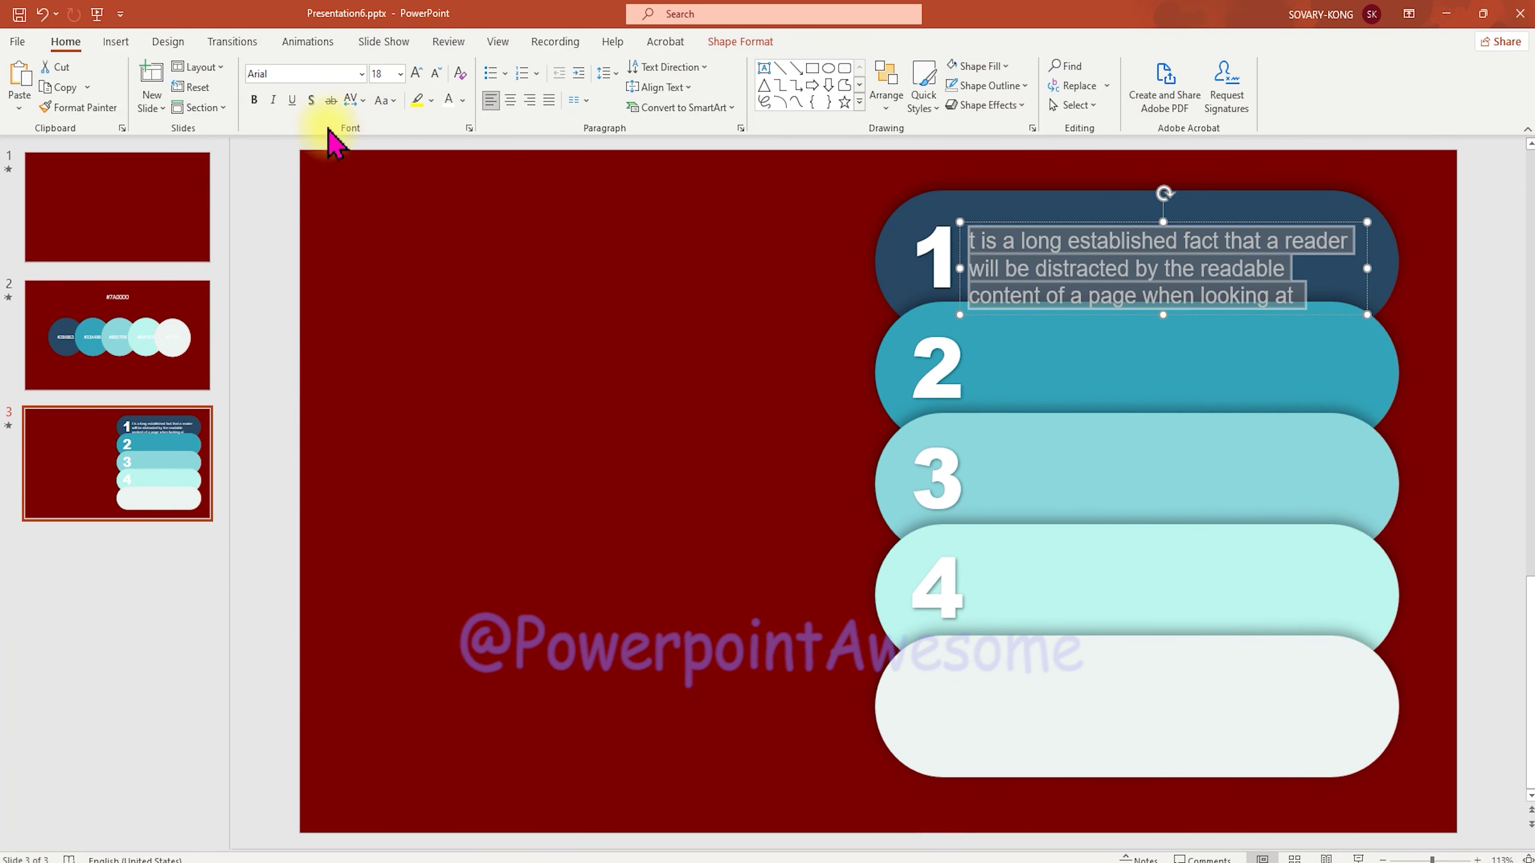
{"action": "left_click", "coordinate": [435, 75]}
{"action": "left_click", "coordinate": [436, 75]}
{"action": "left_click", "coordinate": [1054, 283]}
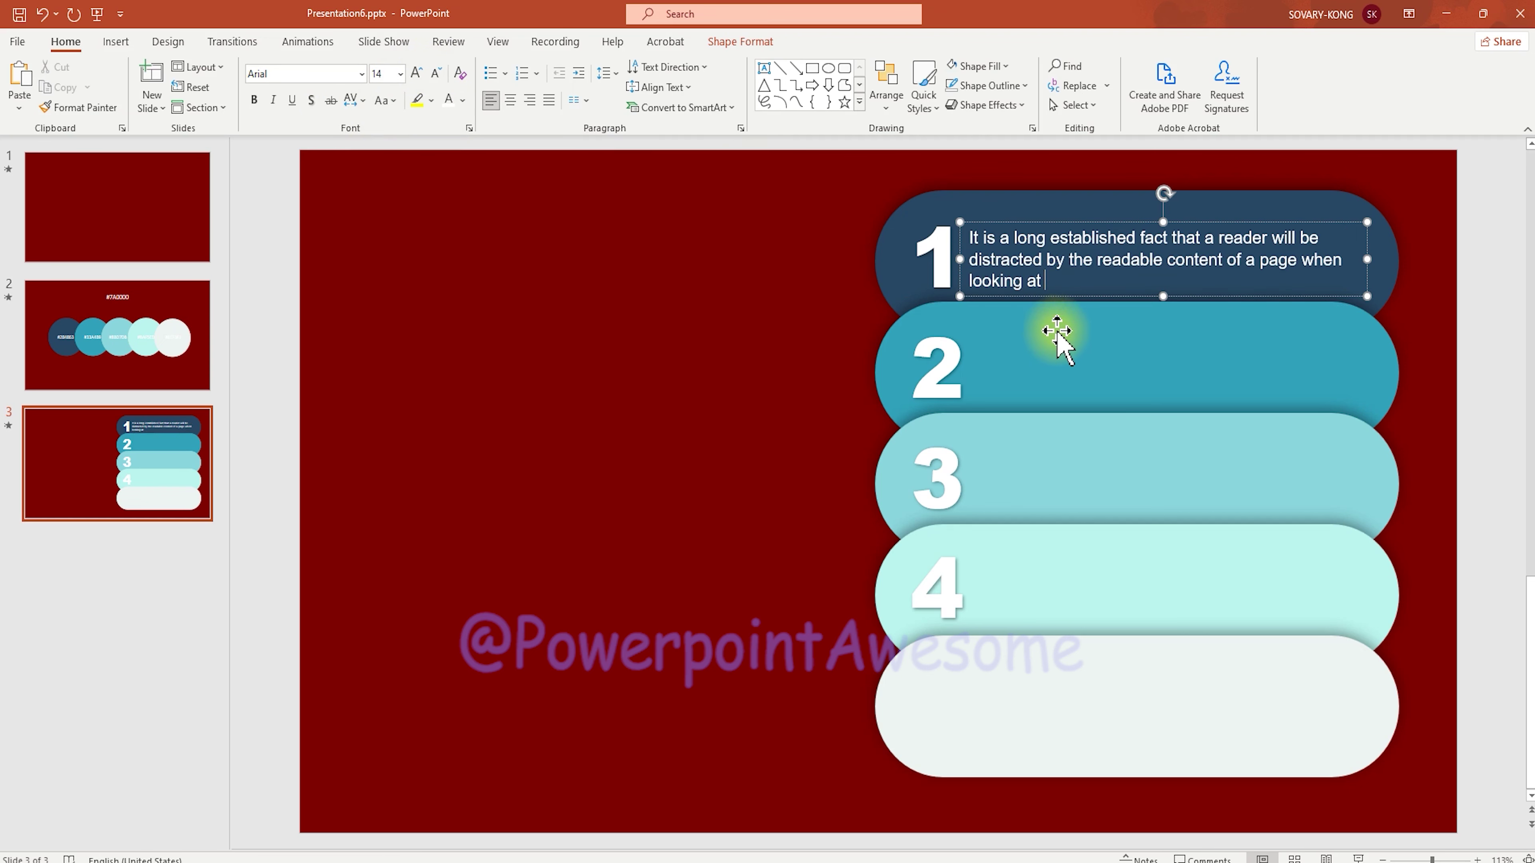
Step: Ctrl-drag copies of the pill-1 description onto pills 2, 3 and 4
{"action": "left_click_drag", "start_coordinate": [1091, 296], "coordinate": [1088, 517]}
{"action": "left_click_drag", "start_coordinate": [1088, 516], "coordinate": [1090, 628]}
{"action": "left_click", "coordinate": [730, 497]}
{"action": "left_click", "coordinate": [920, 387]}
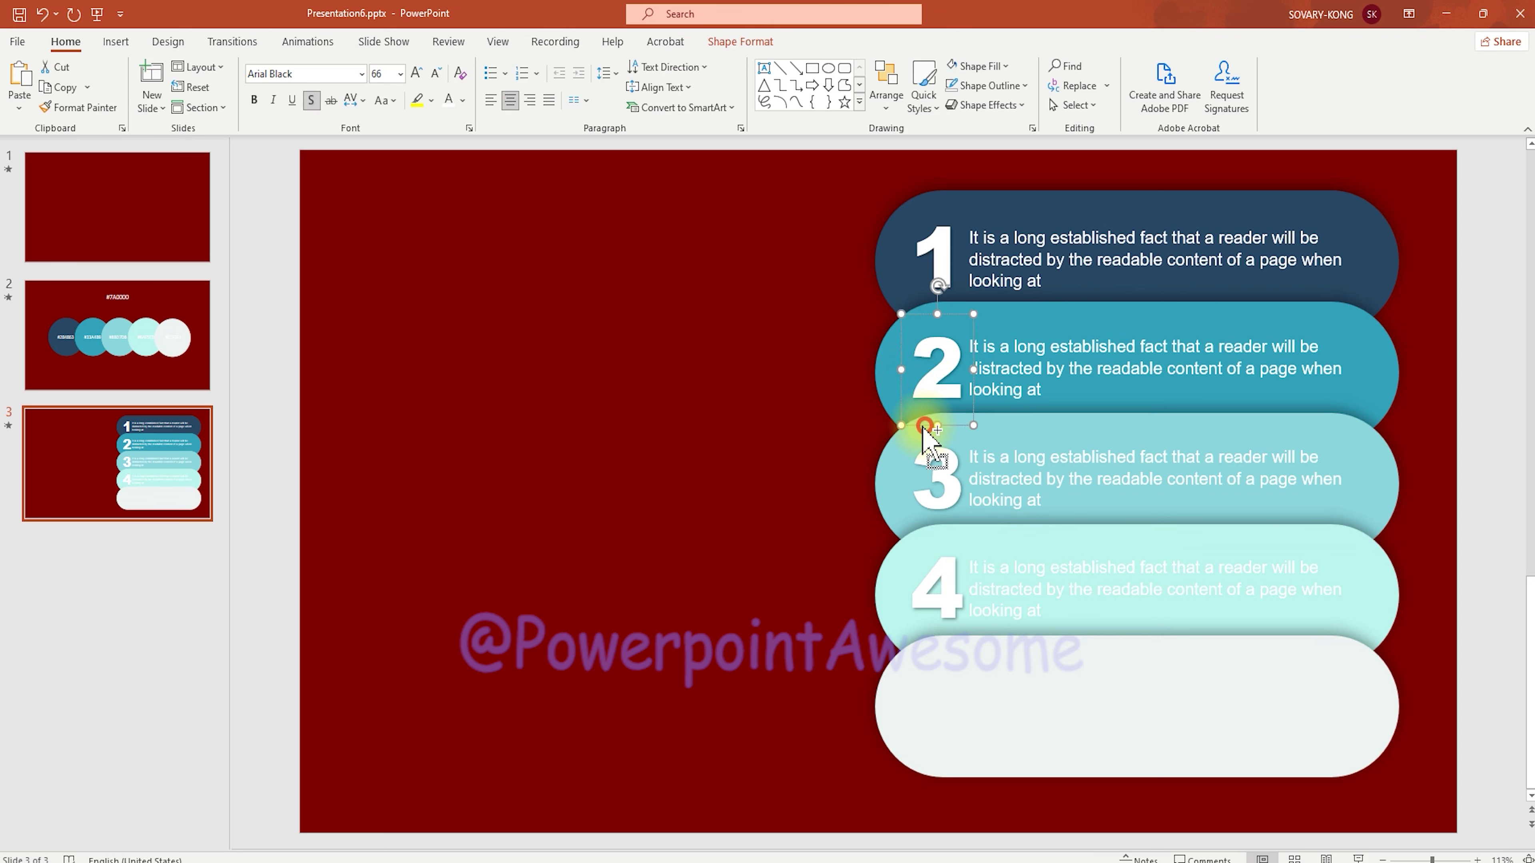
Step: Turn a copy of the '2' into a RECIPE heading on the bottom pill and colour it dark red
{"action": "left_click_drag", "start_coordinate": [921, 428], "coordinate": [523, 481]}
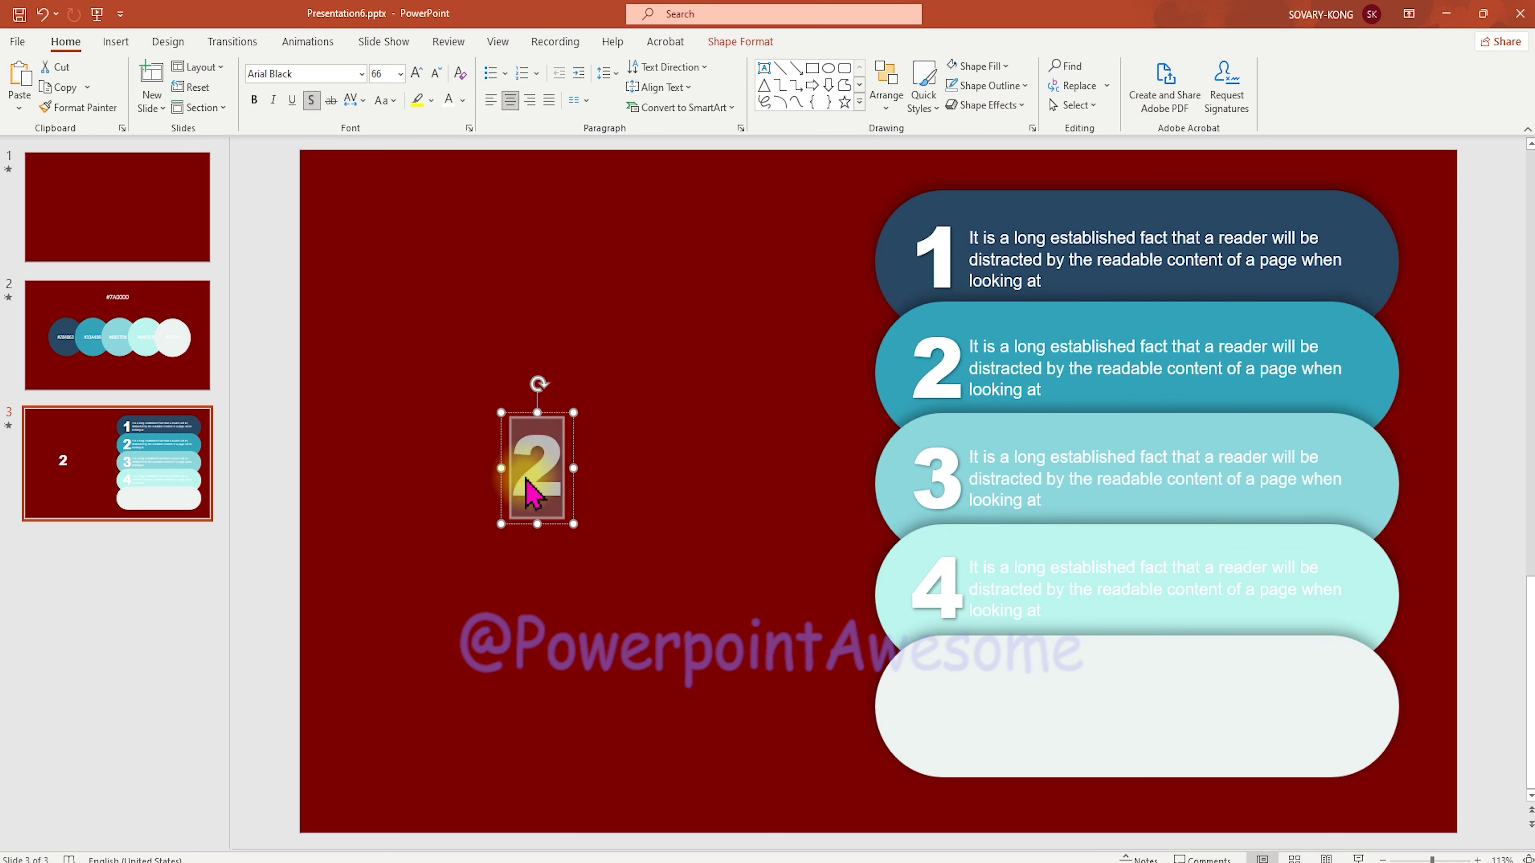
{"action": "type", "text": "RECIPE"}
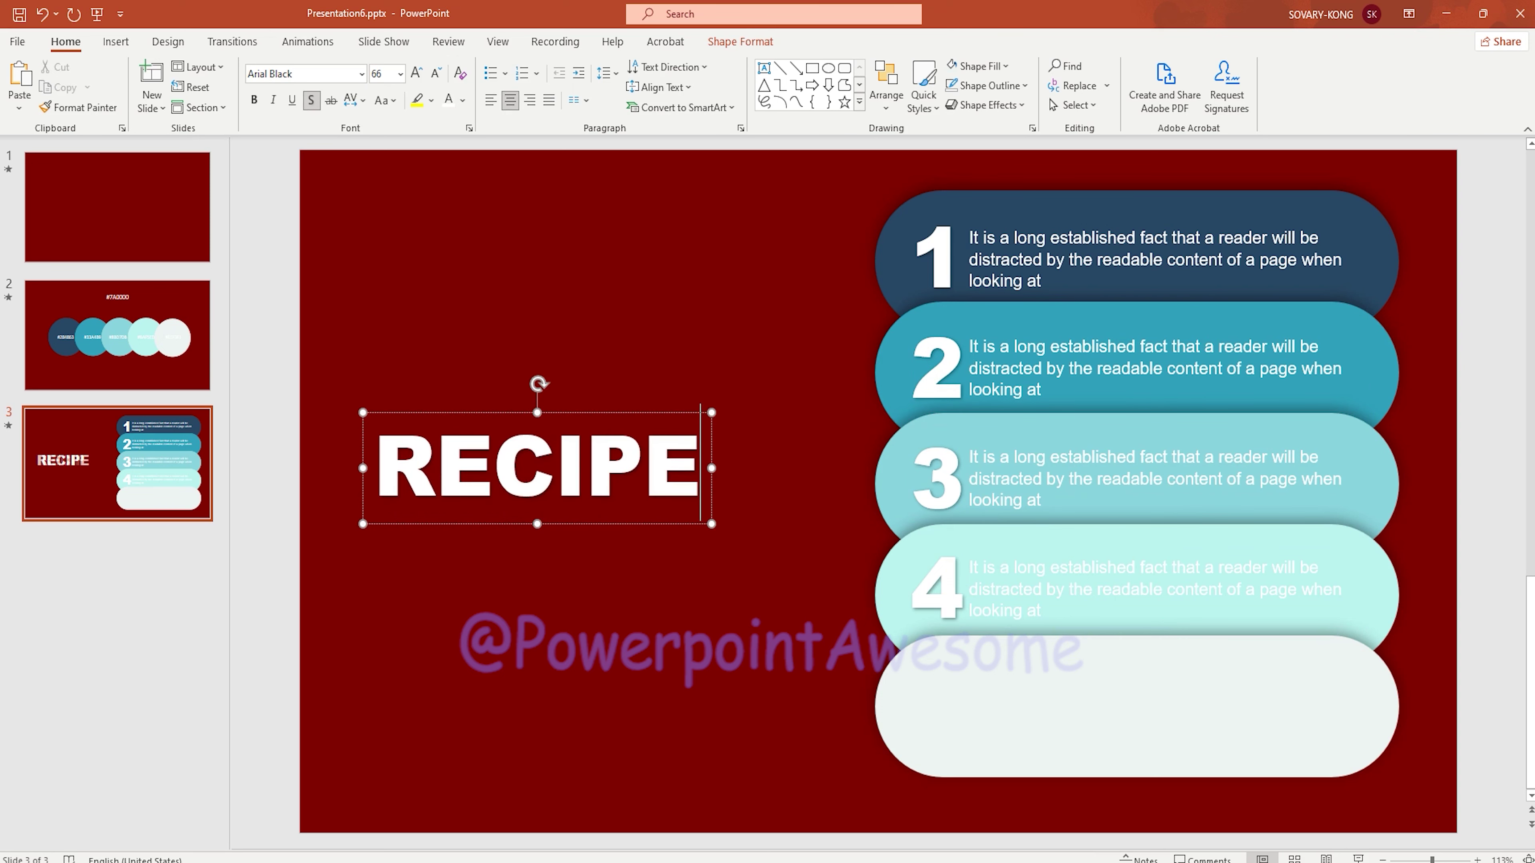
{"action": "left_click_drag", "start_coordinate": [580, 412], "coordinate": [1187, 651]}
{"action": "left_click", "coordinate": [663, 720]}
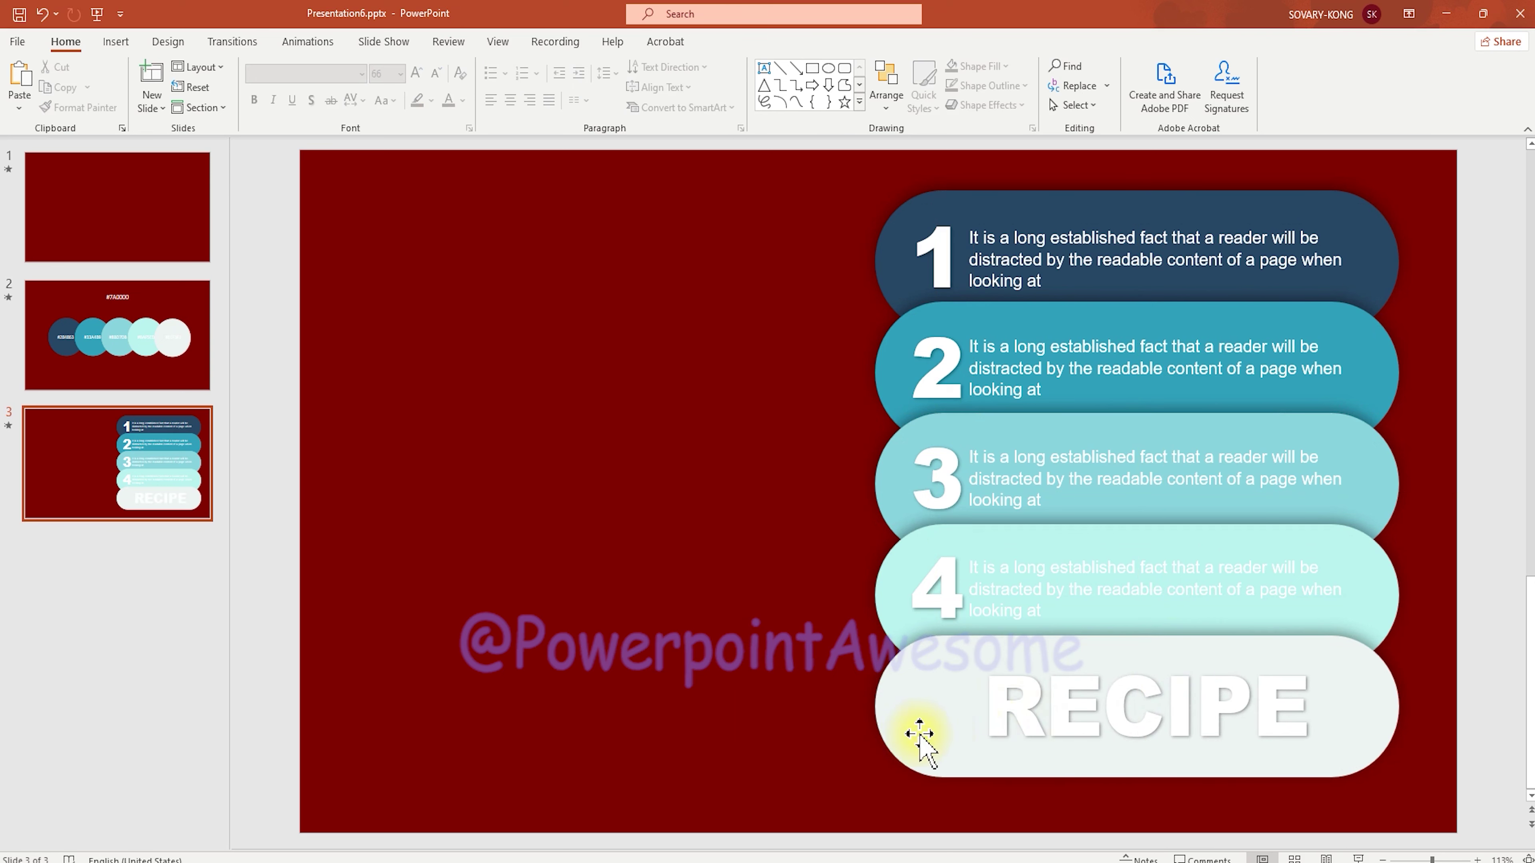
{"action": "left_click_drag", "start_coordinate": [988, 712], "coordinate": [1302, 713]}
{"action": "key", "text": "Escape"}
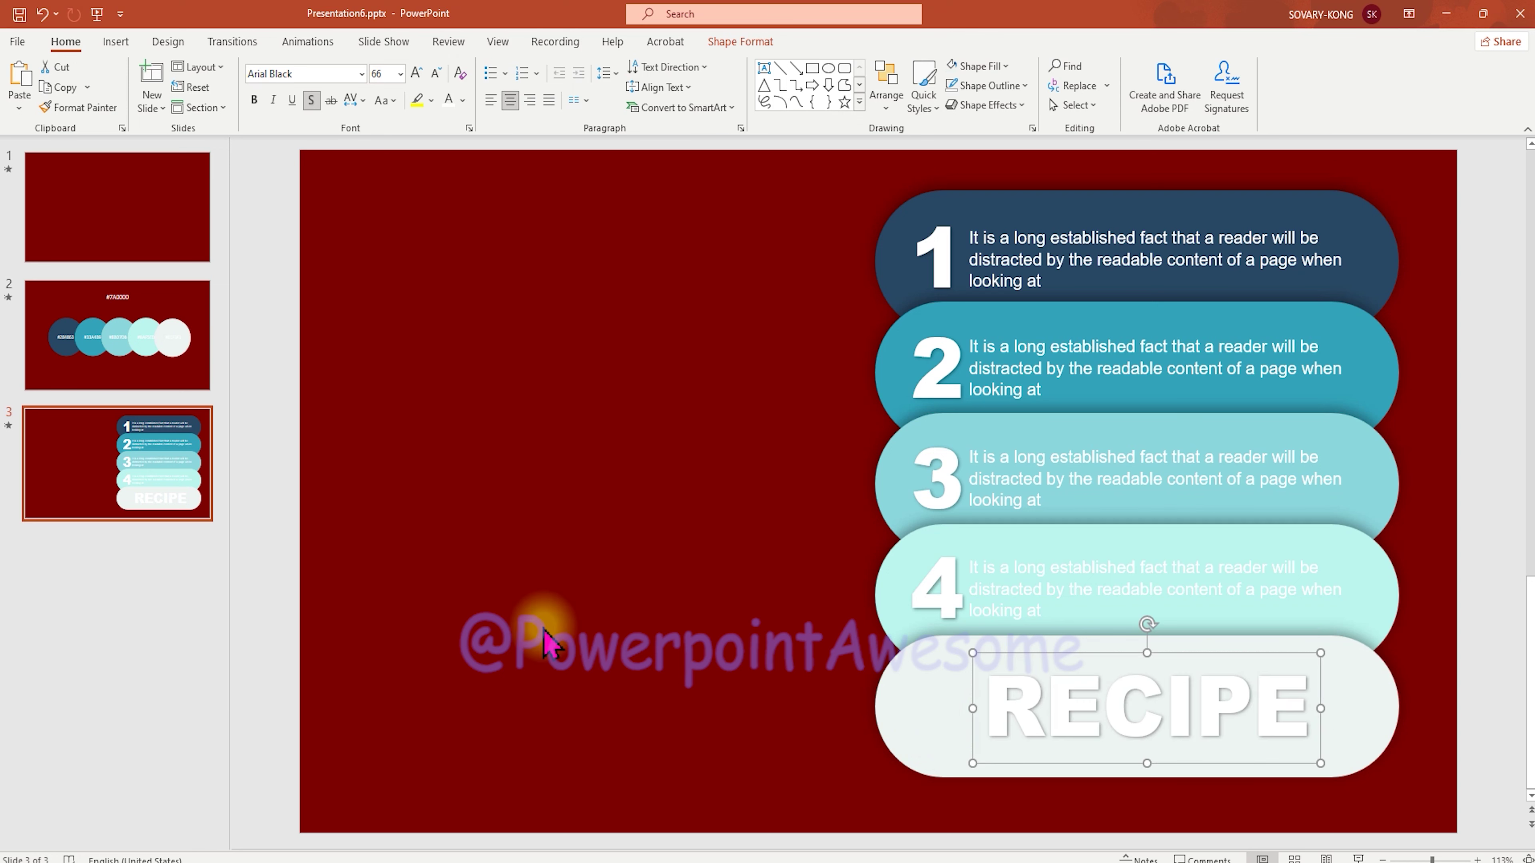
{"action": "left_click", "coordinate": [464, 101]}
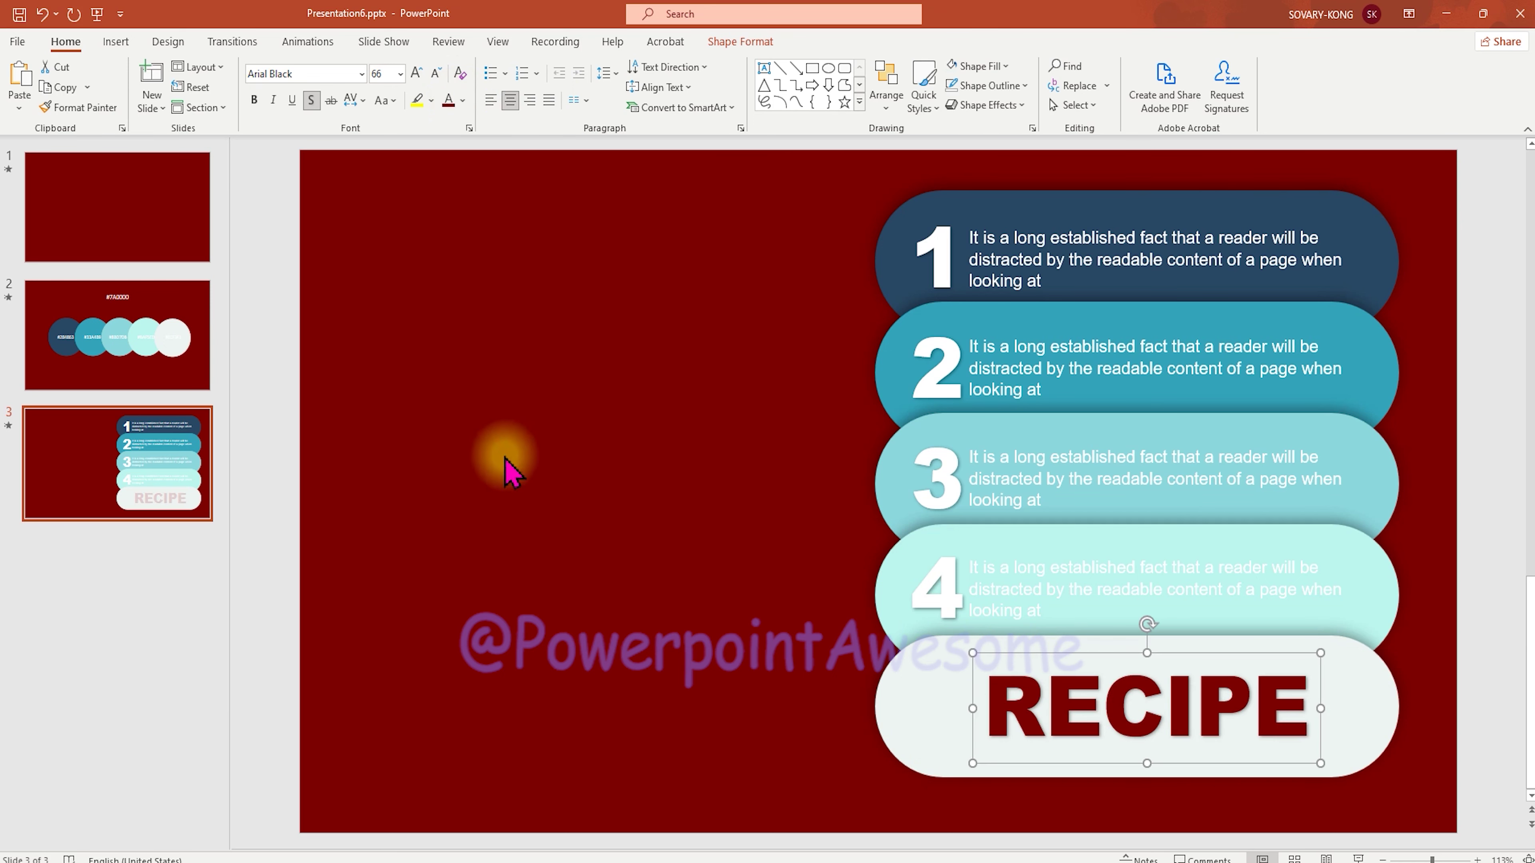
Step: Draw a tall rounded rectangle on the slide's left, sized 5.51" × 4.23"
{"action": "left_click", "coordinate": [712, 716]}
{"action": "left_click", "coordinate": [124, 45]}
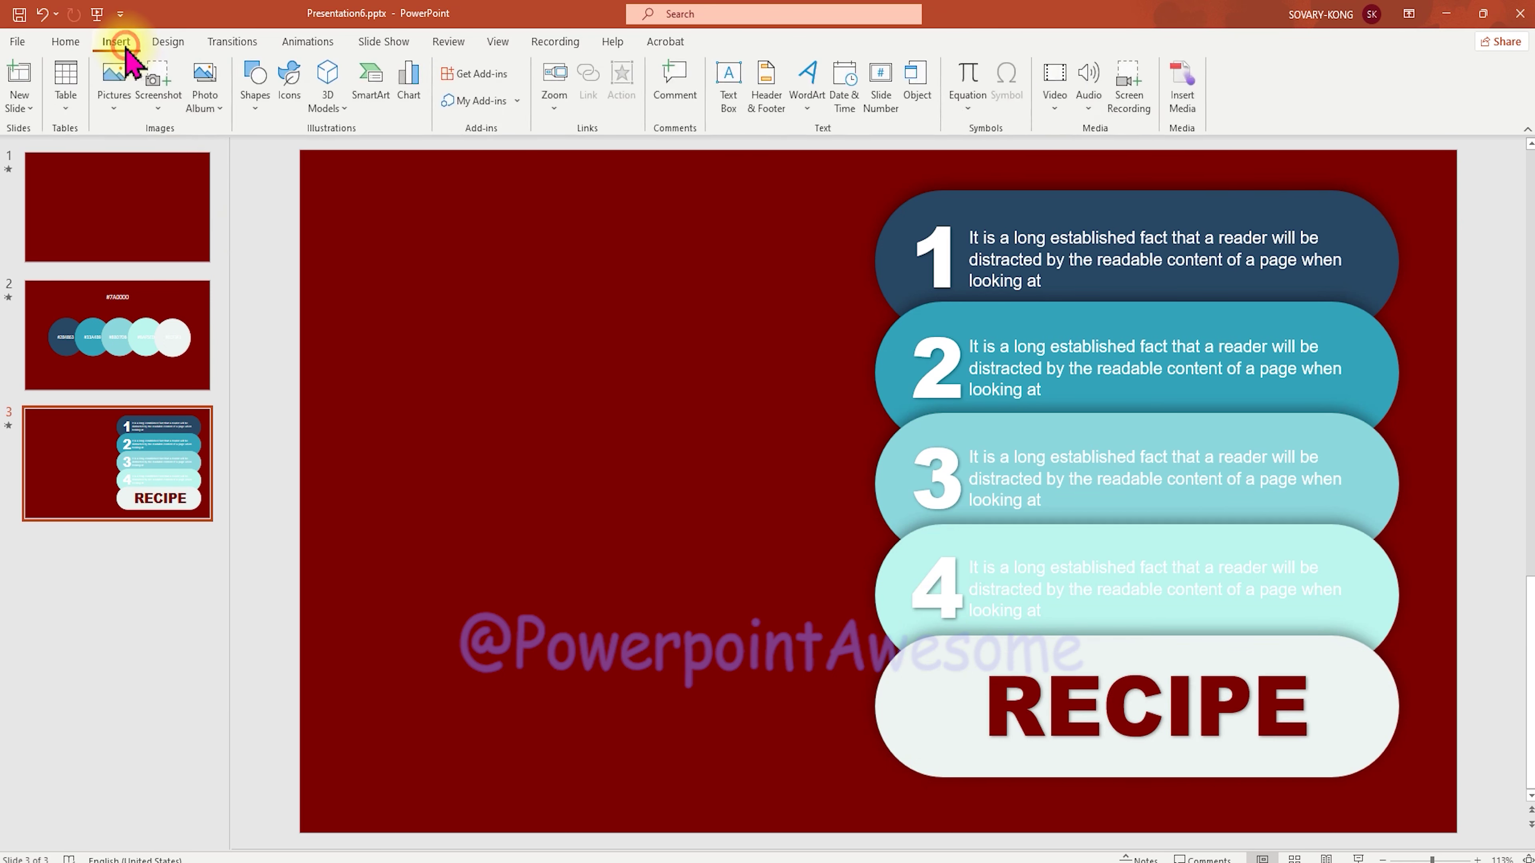
{"action": "left_click", "coordinate": [255, 91]}
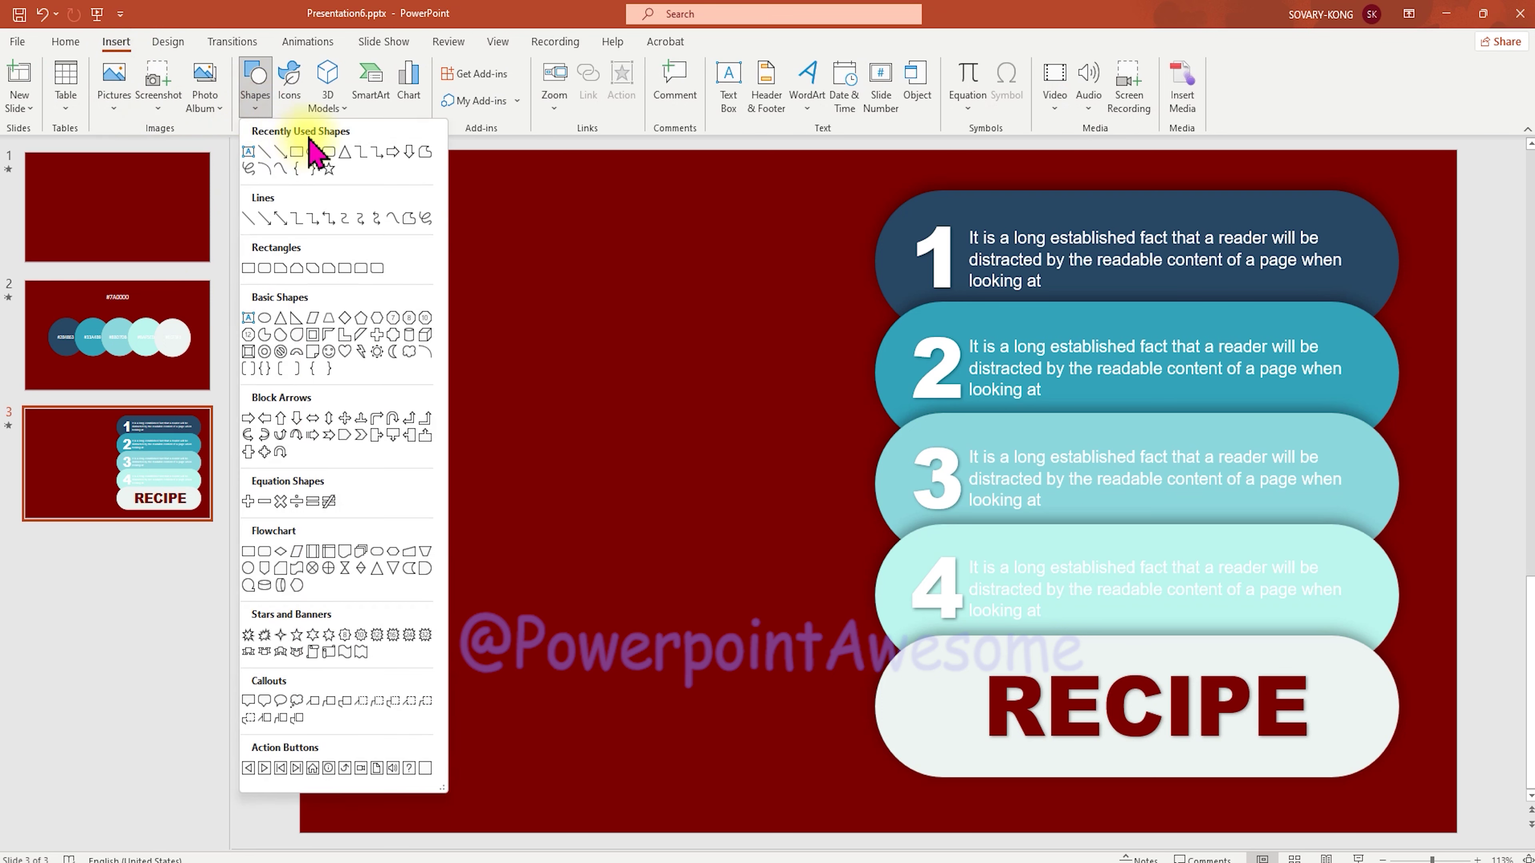
{"action": "left_click", "coordinate": [328, 152]}
{"action": "mouse_move", "coordinate": [394, 281]}
{"action": "left_mouse_down"}
{"action": "mouse_move", "coordinate": [480, 332]}
{"action": "mouse_move", "coordinate": [687, 629]}
{"action": "mouse_move", "coordinate": [754, 780]}
{"action": "left_mouse_up"}
{"action": "mouse_move", "coordinate": [548, 428]}
{"action": "left_mouse_down"}
{"action": "mouse_move", "coordinate": [538, 422]}
{"action": "mouse_move", "coordinate": [555, 433]}
{"action": "left_mouse_up"}
{"action": "left_click_drag", "start_coordinate": [760, 773], "coordinate": [767, 778]}
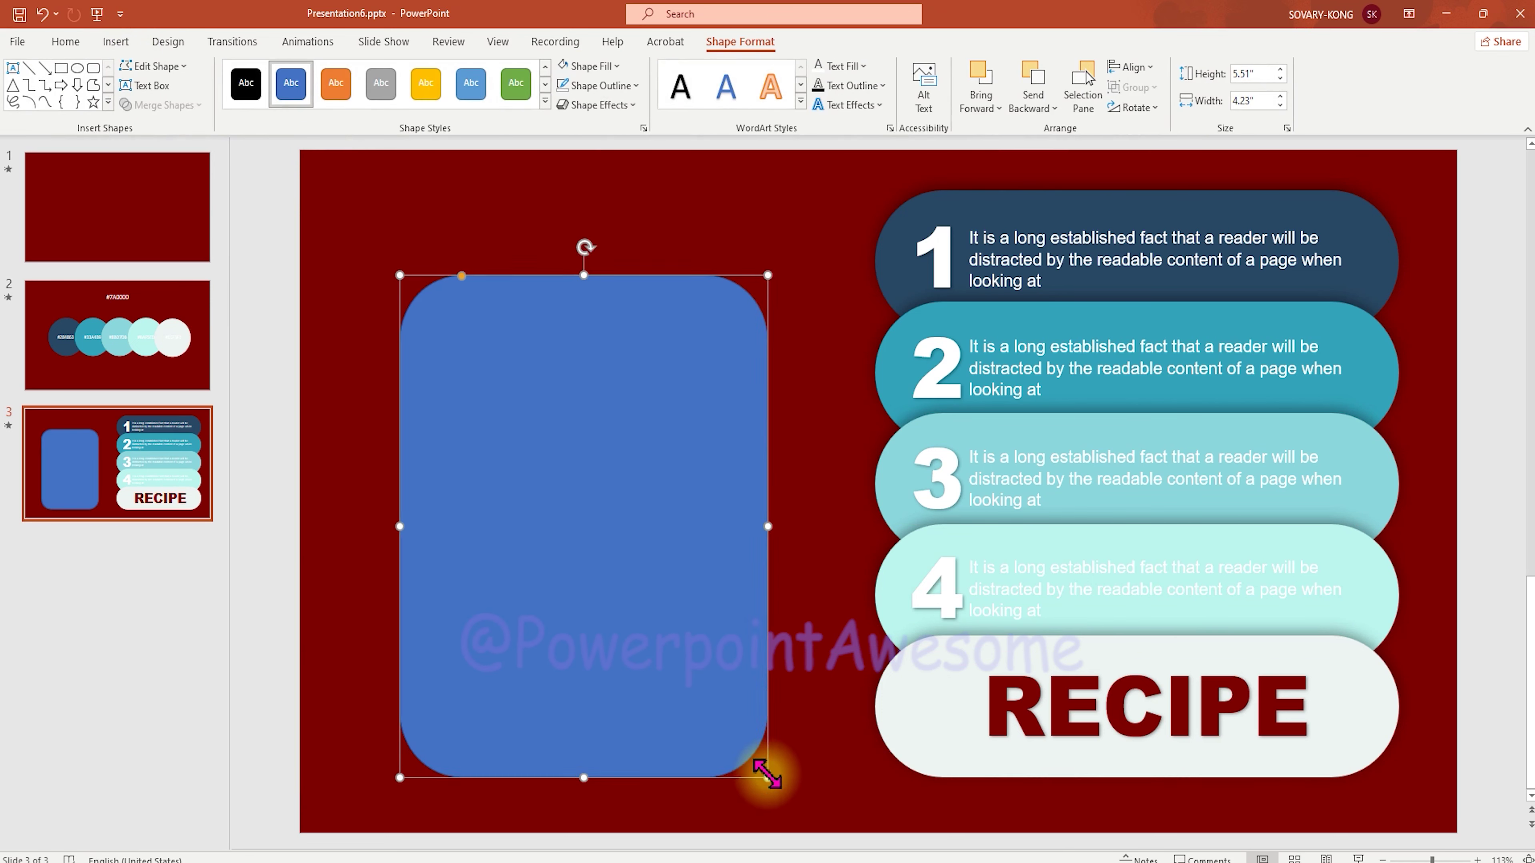
Step: Draw a 2.07" circle centred over the rectangle's top edge
{"action": "left_click", "coordinate": [116, 41]}
{"action": "left_click", "coordinate": [255, 85]}
{"action": "left_click", "coordinate": [265, 182]}
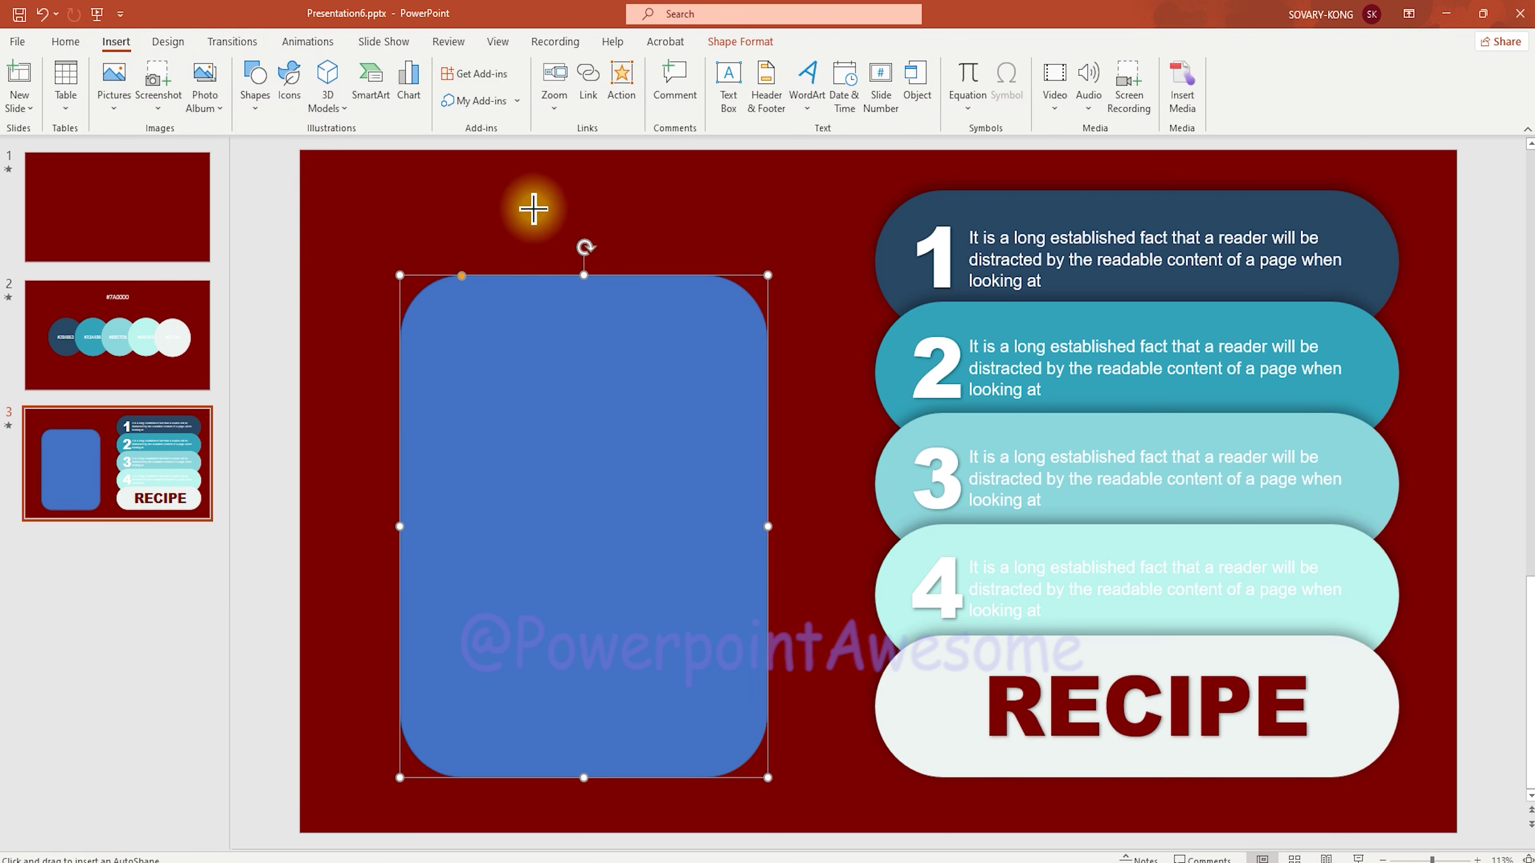
{"action": "left_click_drag", "start_coordinate": [532, 206], "coordinate": [712, 386]}
{"action": "left_click_drag", "start_coordinate": [645, 346], "coordinate": [601, 314]}
{"action": "left_click", "coordinate": [455, 353]}
{"action": "left_click_drag", "start_coordinate": [462, 284], "coordinate": [424, 294]}
{"action": "left_click", "coordinate": [367, 439]}
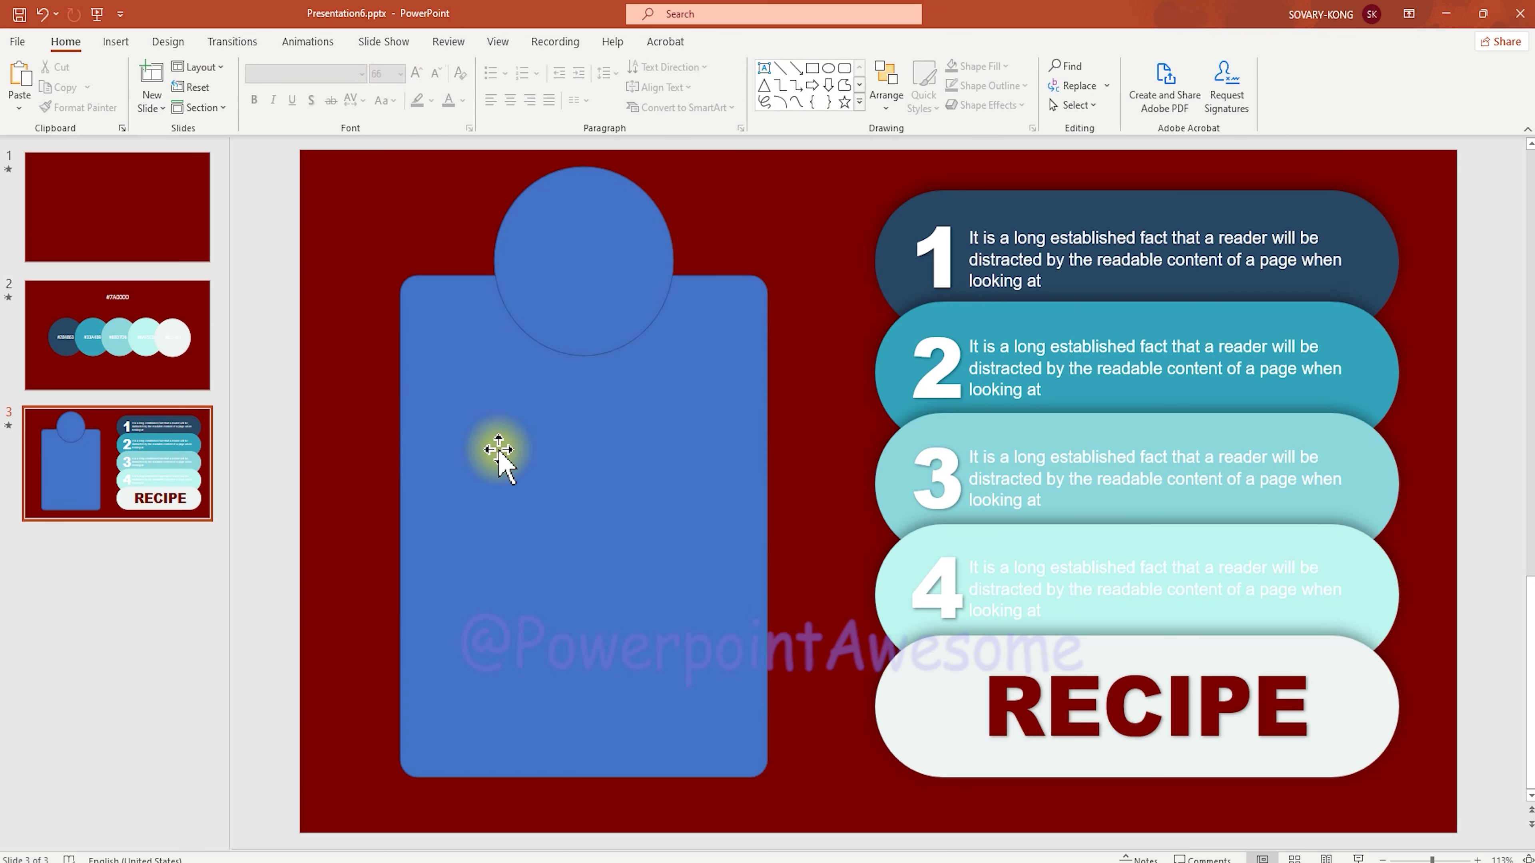
Step: Fill the tall rectangle navy and the circle teal
{"action": "left_click", "coordinate": [534, 508]}
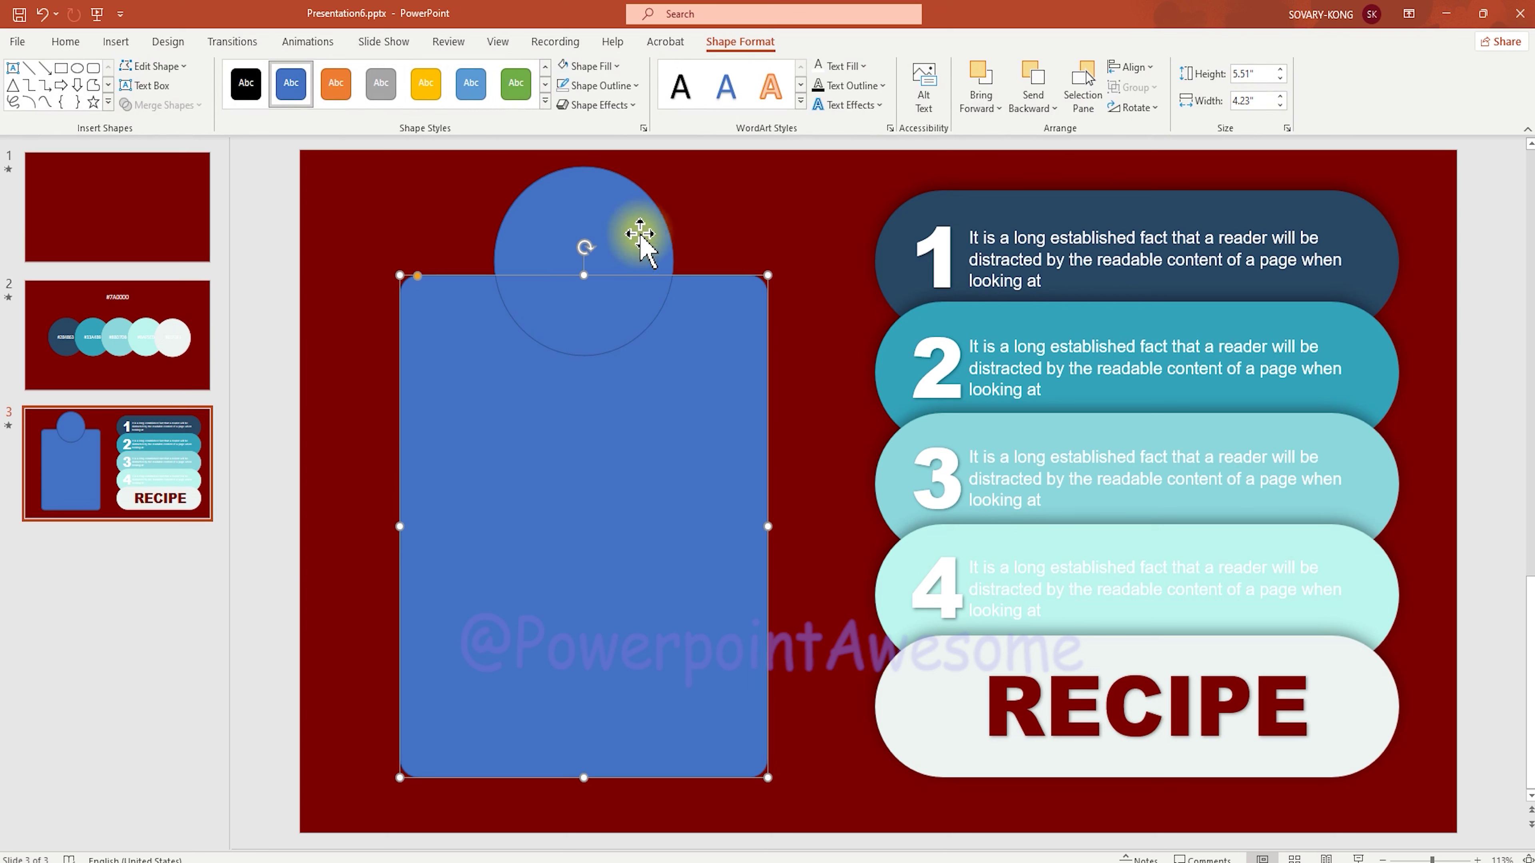
{"action": "left_click", "coordinate": [616, 66]}
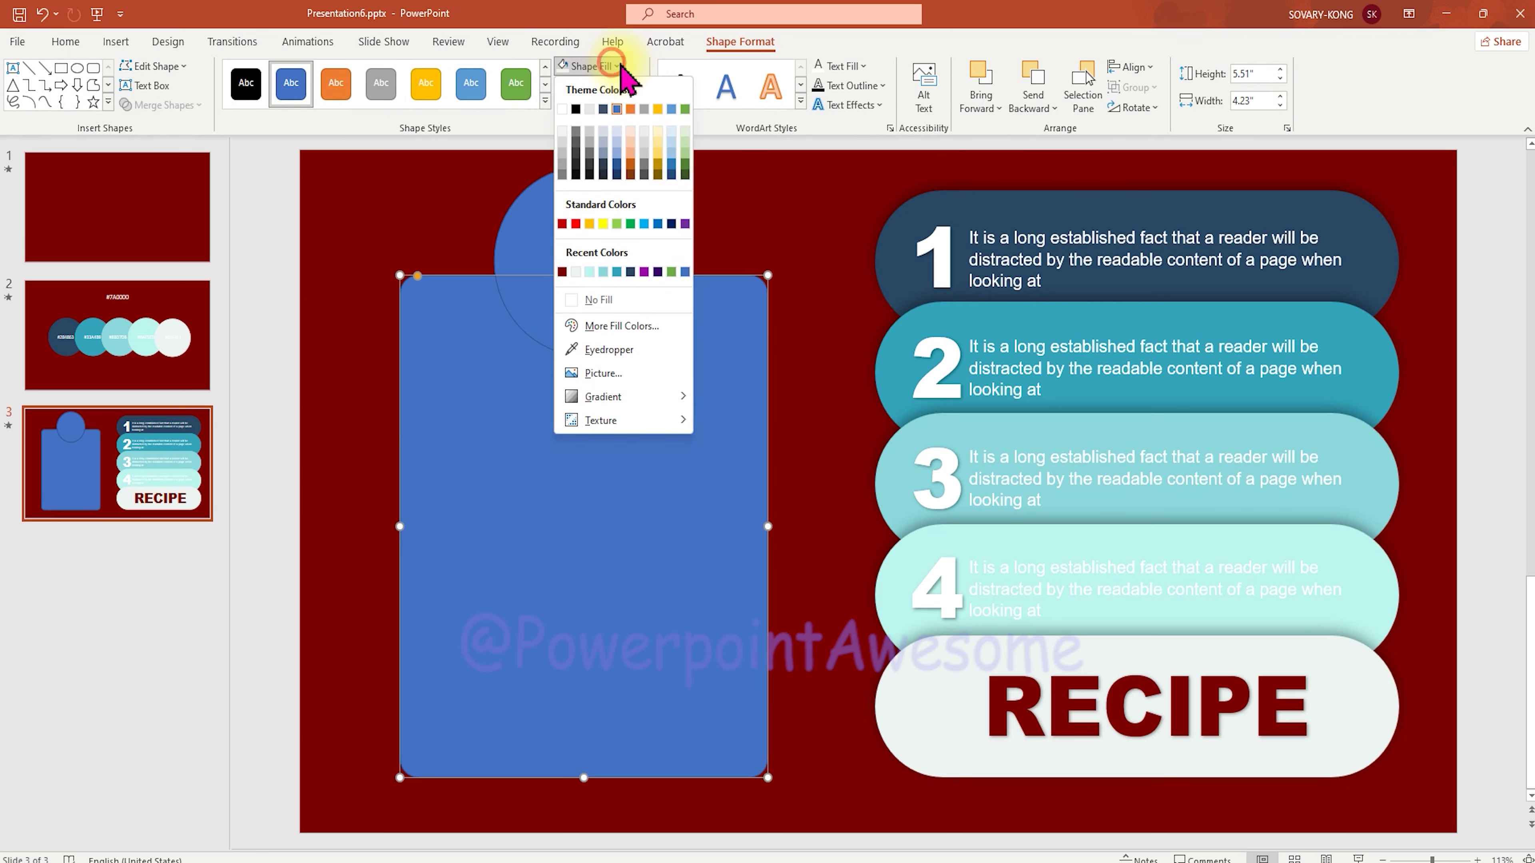
{"action": "left_click", "coordinate": [630, 272]}
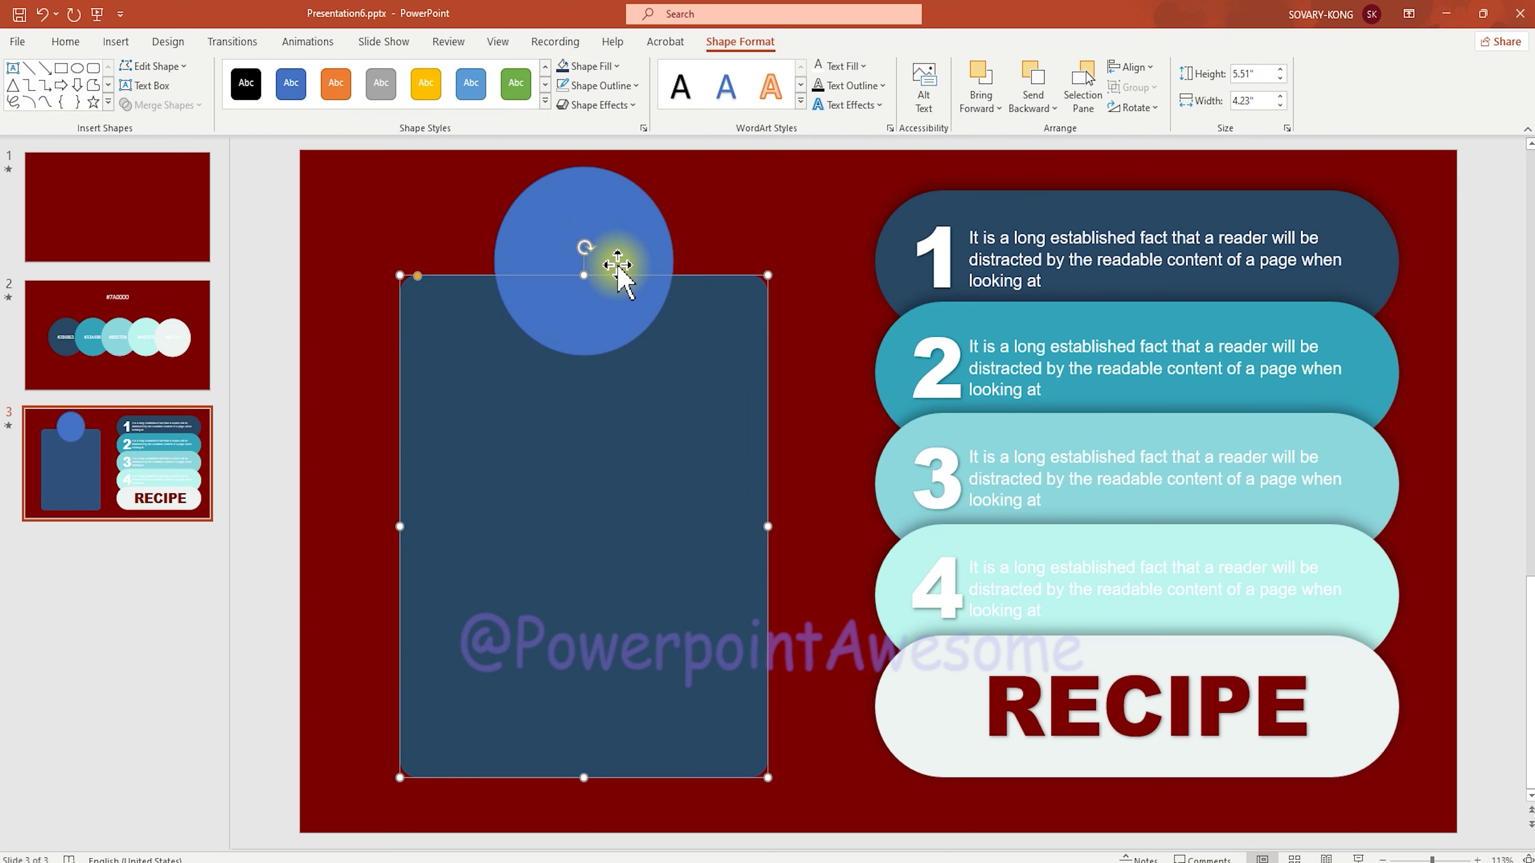
{"action": "left_click", "coordinate": [625, 233]}
{"action": "left_click", "coordinate": [613, 65]}
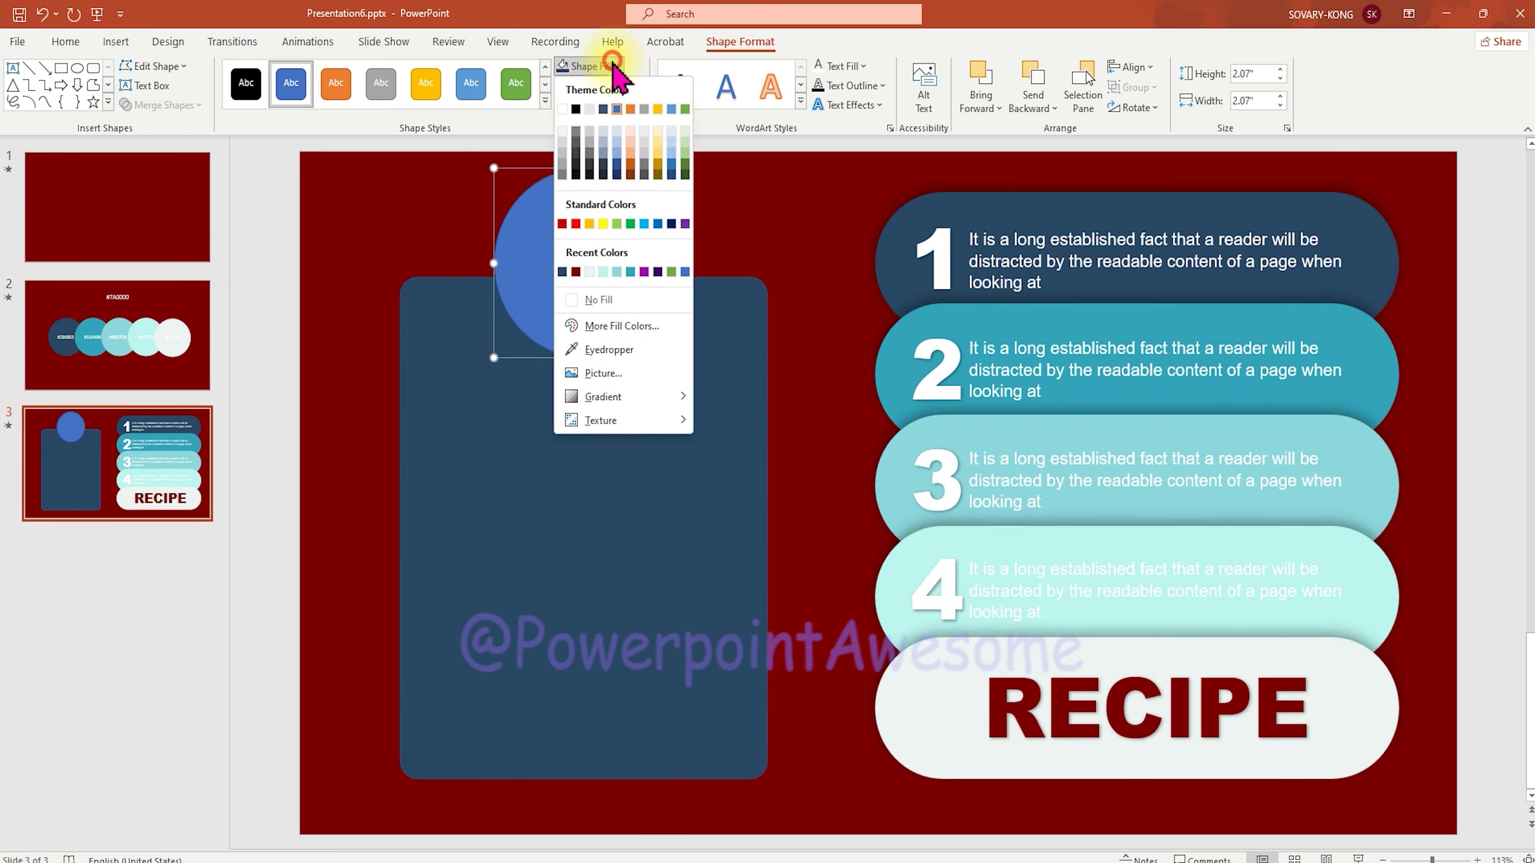
{"action": "left_click", "coordinate": [630, 272]}
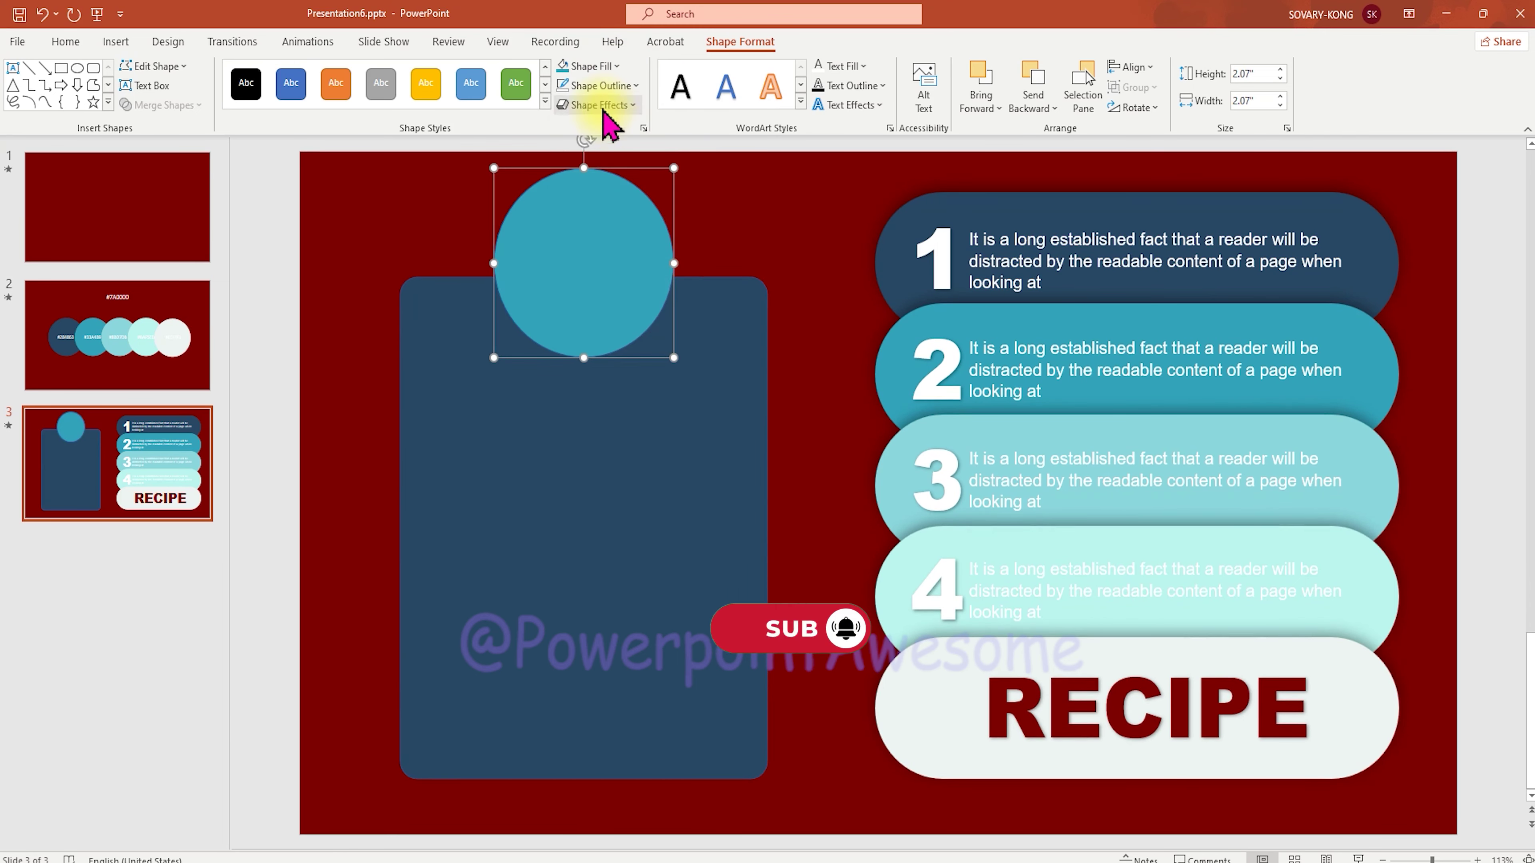
{"action": "left_click", "coordinate": [582, 496]}
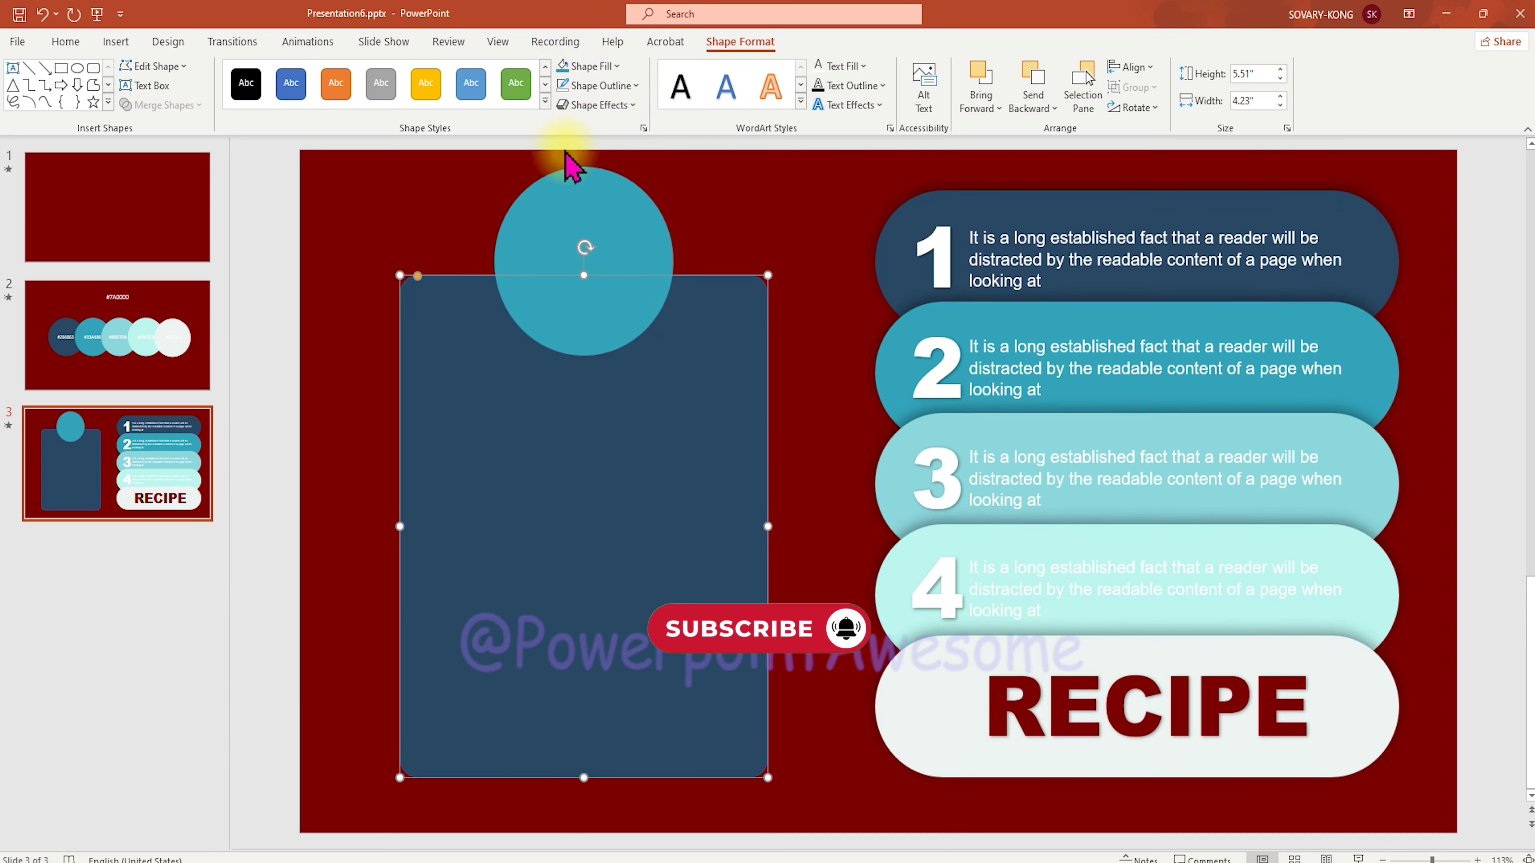
{"action": "left_click", "coordinate": [792, 428]}
Step: Give the circle an outer drop shadow
{"action": "left_click", "coordinate": [601, 322]}
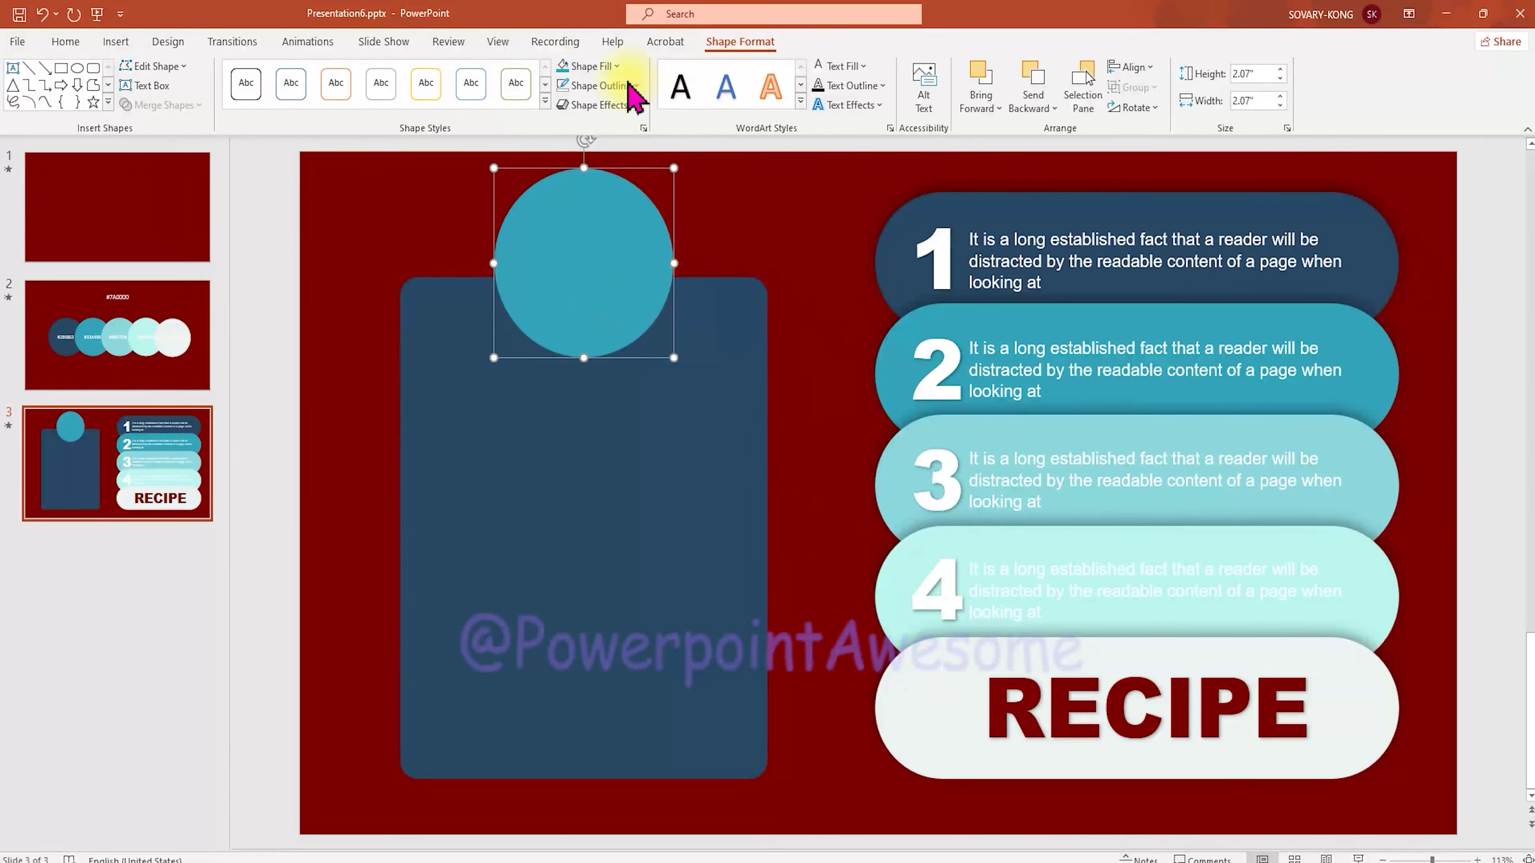
{"action": "left_click", "coordinate": [633, 106]}
{"action": "mouse_move", "coordinate": [664, 188]}
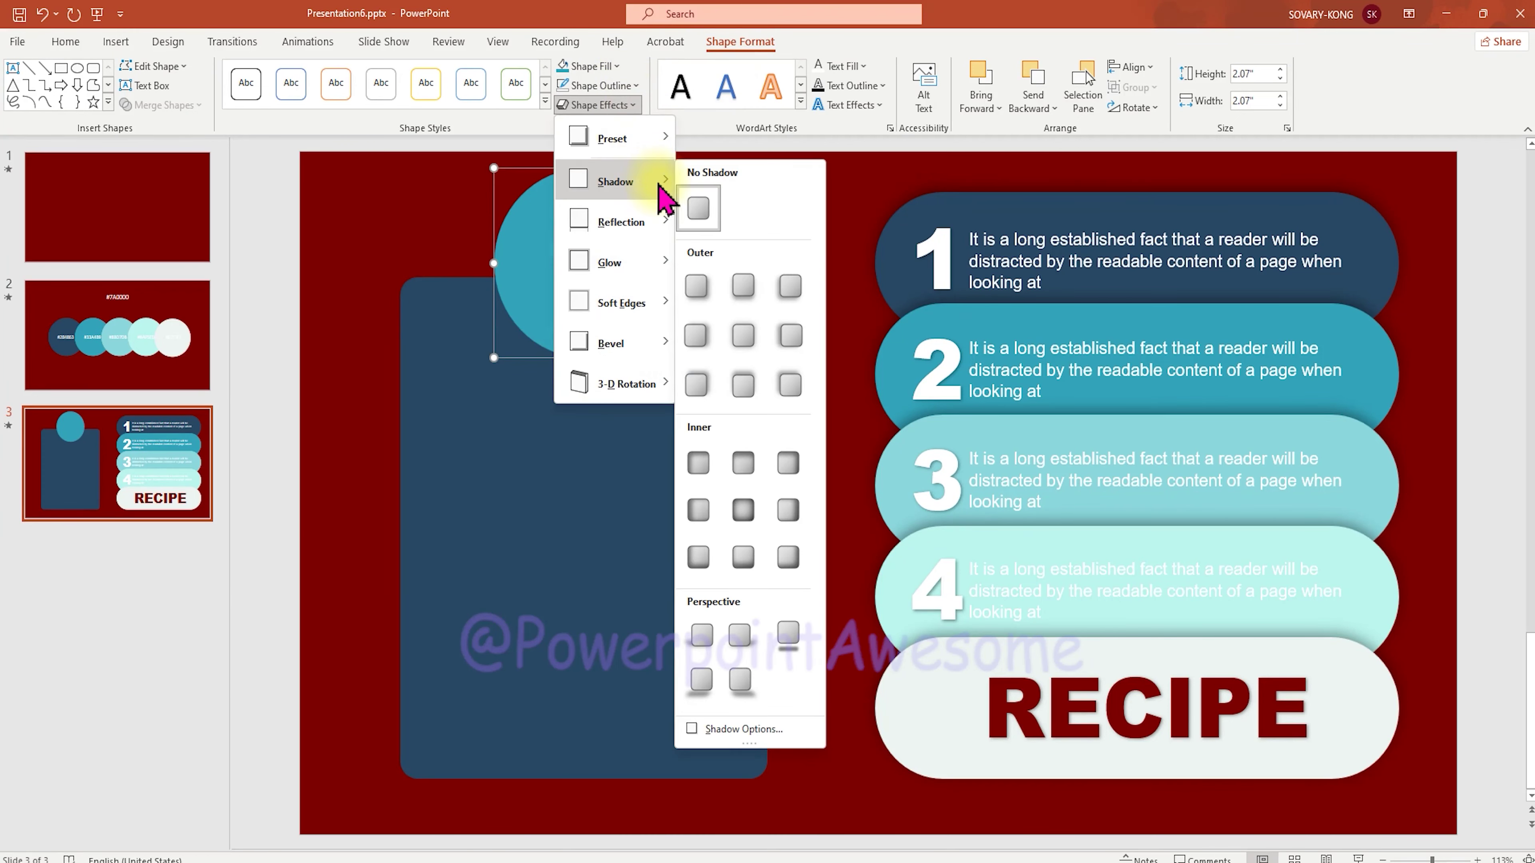
{"action": "left_click", "coordinate": [758, 306]}
{"action": "left_click", "coordinate": [803, 376]}
{"action": "left_click", "coordinate": [616, 319]}
{"action": "left_click", "coordinate": [787, 502]}
Step: Apply an Offset: Right outer shadow to the navy rectangle
{"action": "left_click", "coordinate": [692, 532]}
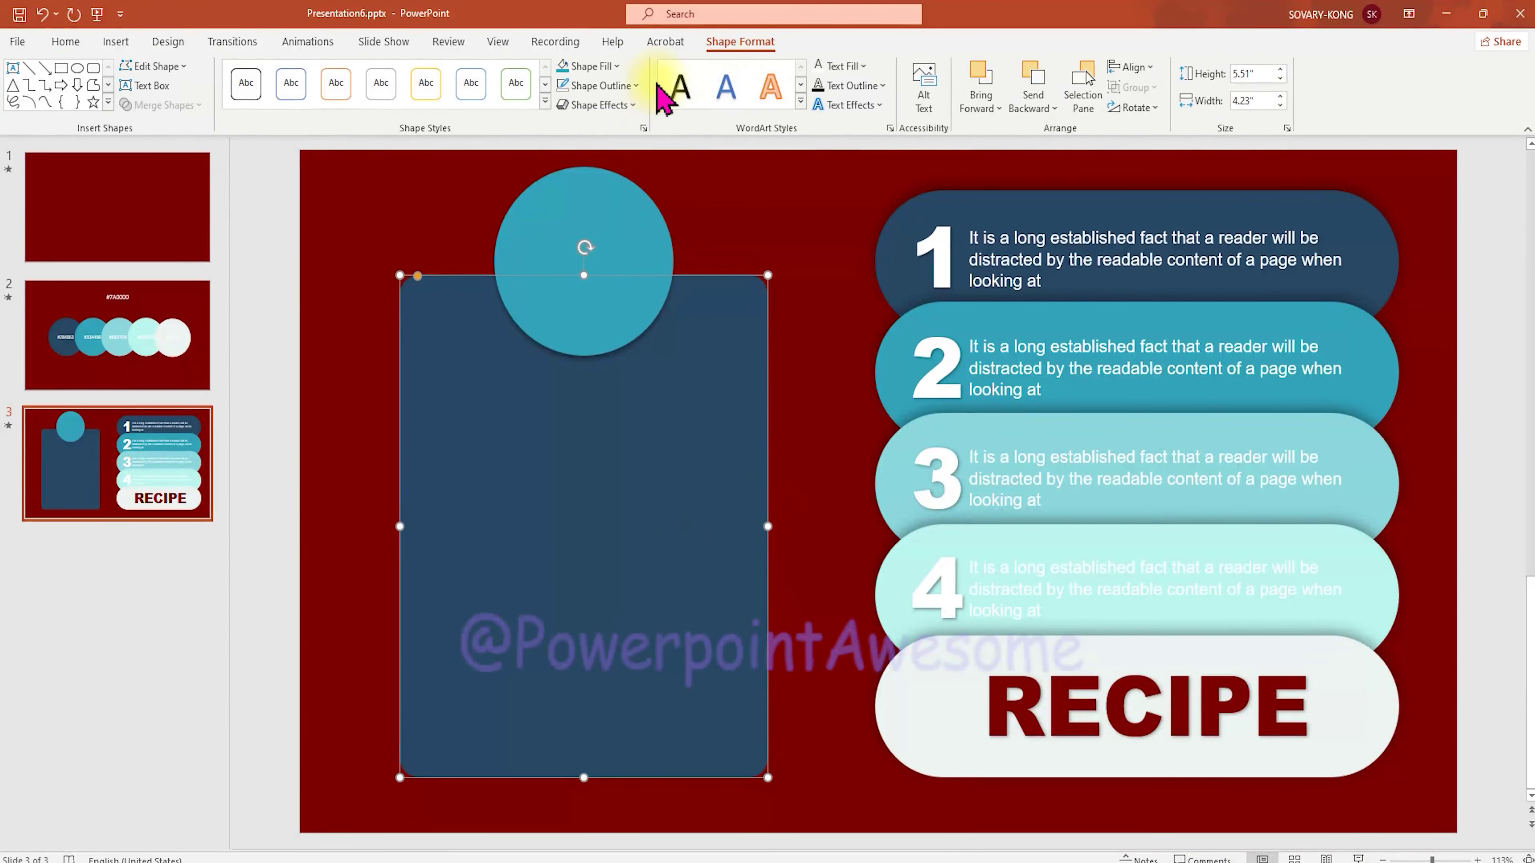
{"action": "left_click", "coordinate": [608, 106]}
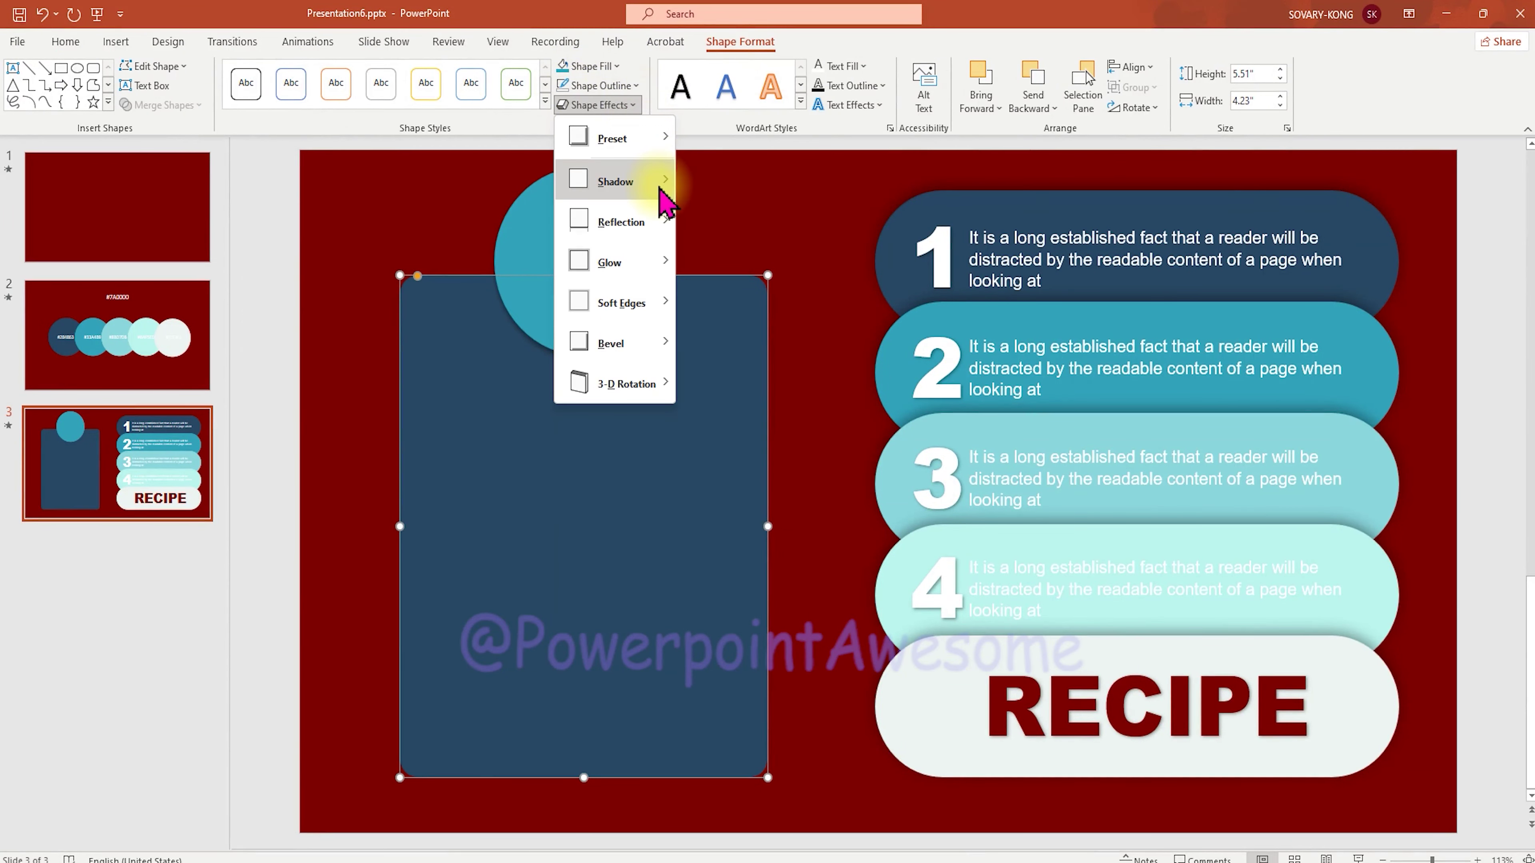
{"action": "mouse_move", "coordinate": [666, 188]}
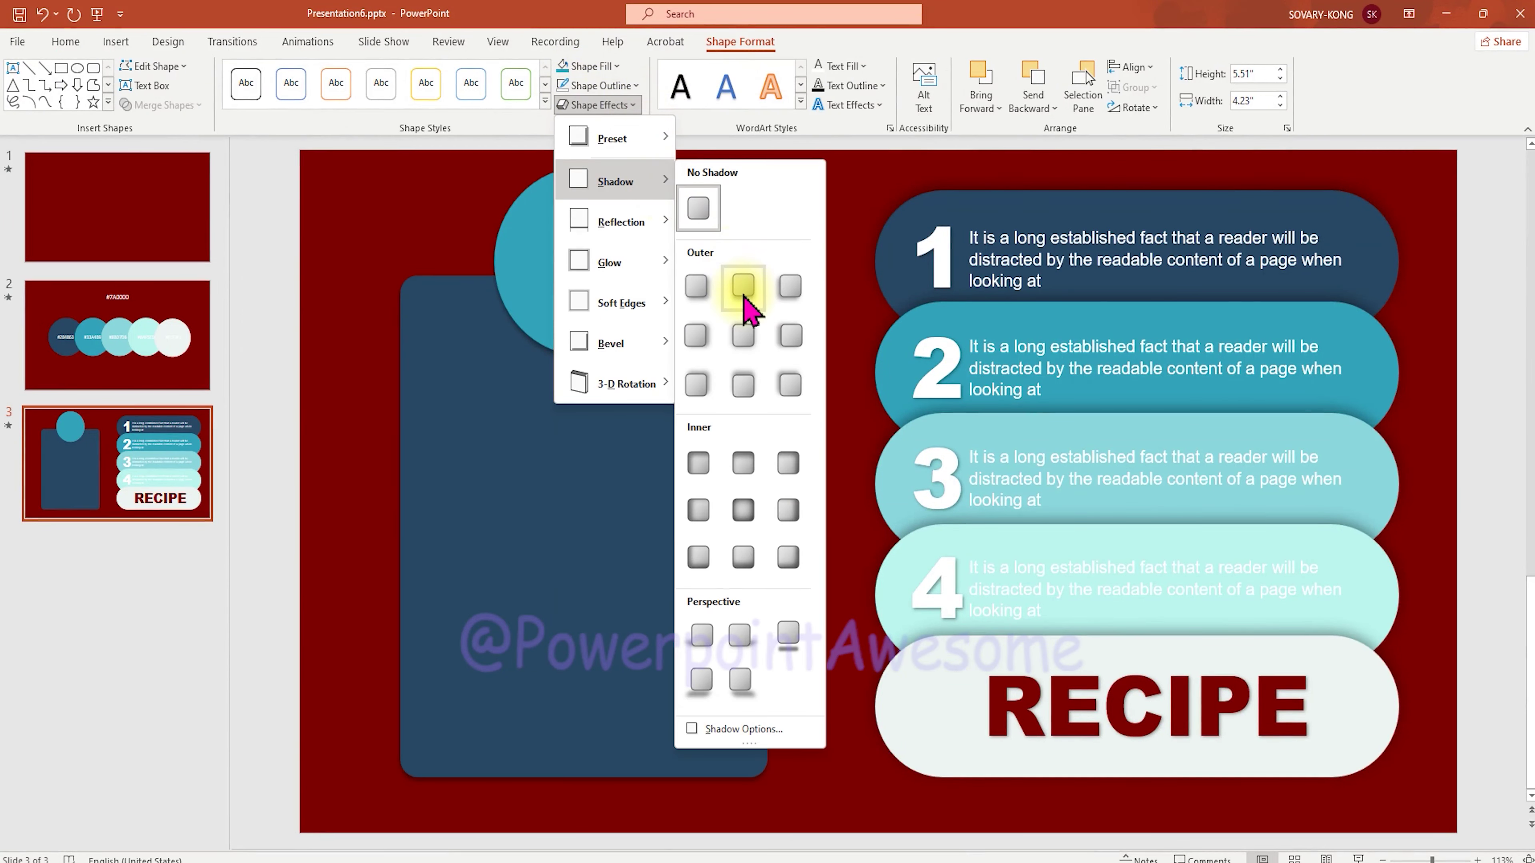
{"action": "left_click", "coordinate": [701, 340]}
{"action": "left_click", "coordinate": [835, 476]}
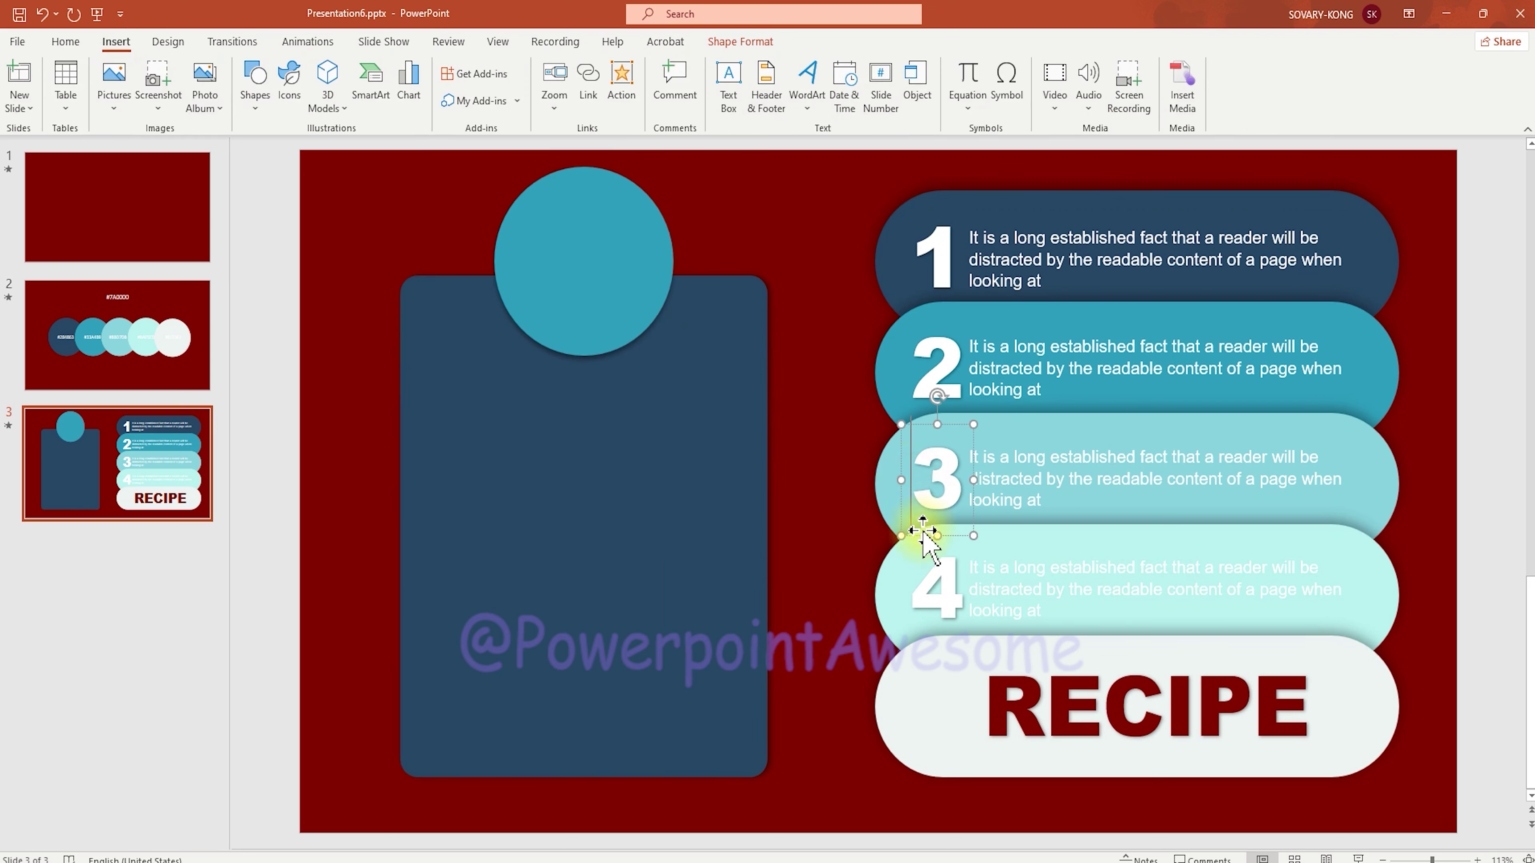
Step: Copy the number 3 box onto the card, widen it, and type COOKING reduced to size 36
{"action": "left_click_drag", "start_coordinate": [923, 535], "coordinate": [569, 478]}
{"action": "left_click", "coordinate": [578, 446]}
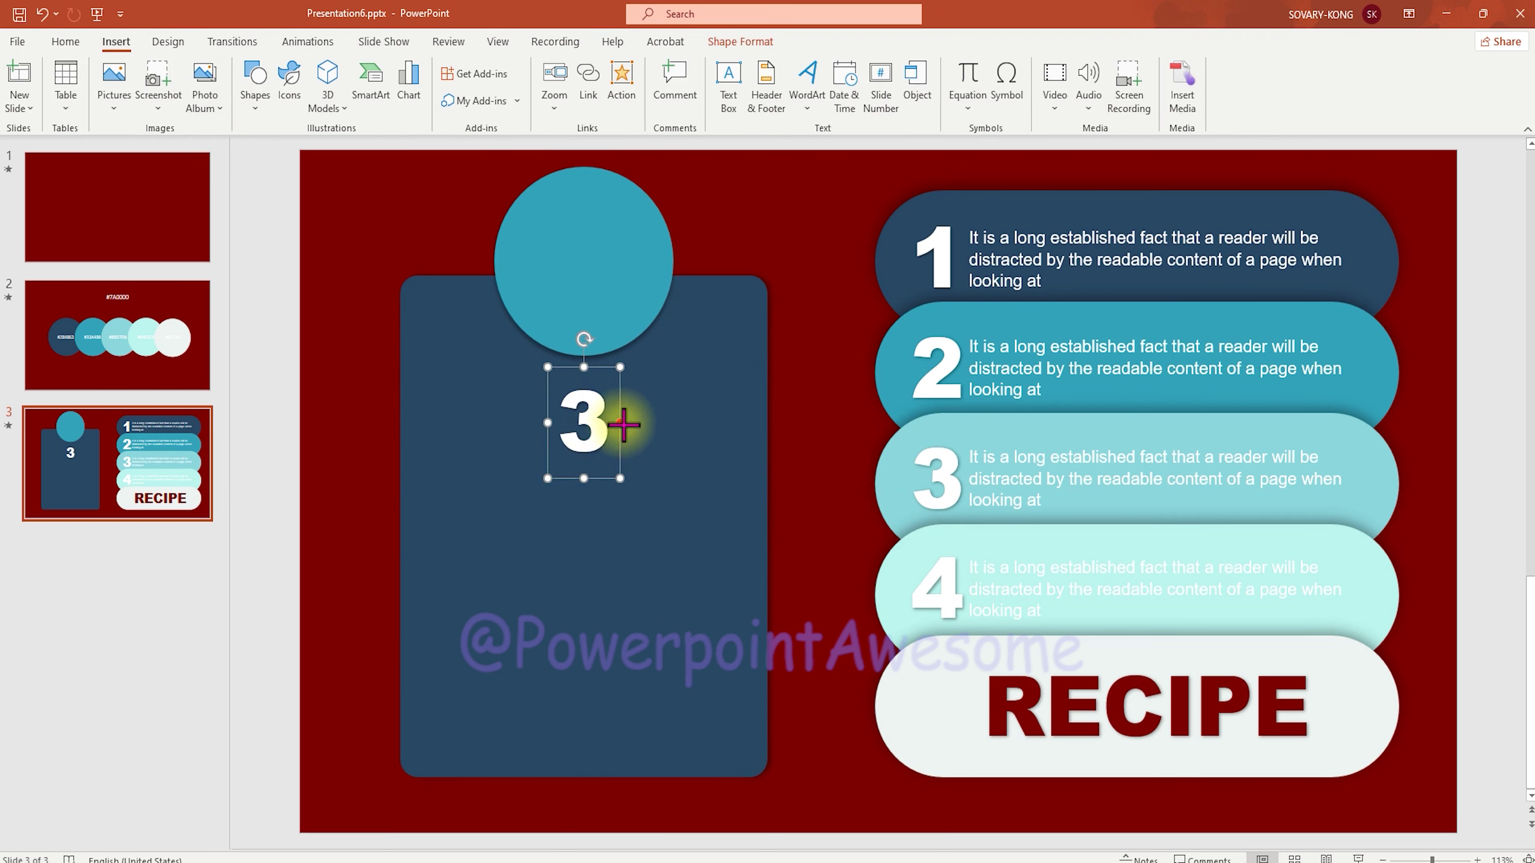
{"action": "left_click_drag", "start_coordinate": [622, 423], "coordinate": [734, 423]}
{"action": "left_click_drag", "start_coordinate": [547, 423], "coordinate": [401, 419]}
{"action": "left_click_drag", "start_coordinate": [734, 422], "coordinate": [767, 422]}
{"action": "type", "text": "COOKING"}
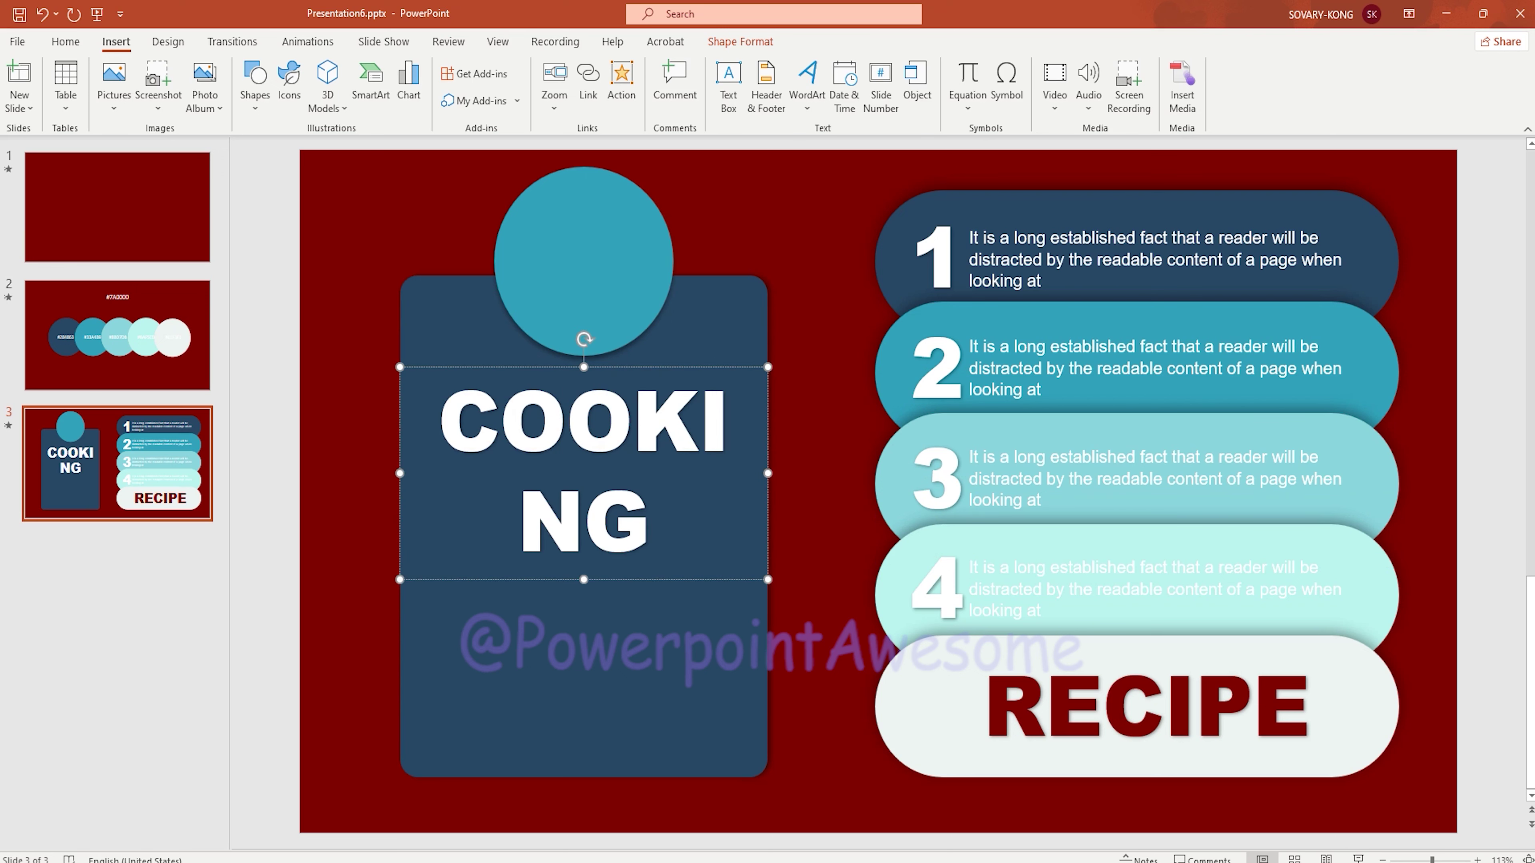
{"action": "double_click", "coordinate": [573, 433]}
{"action": "left_click", "coordinate": [68, 42]}
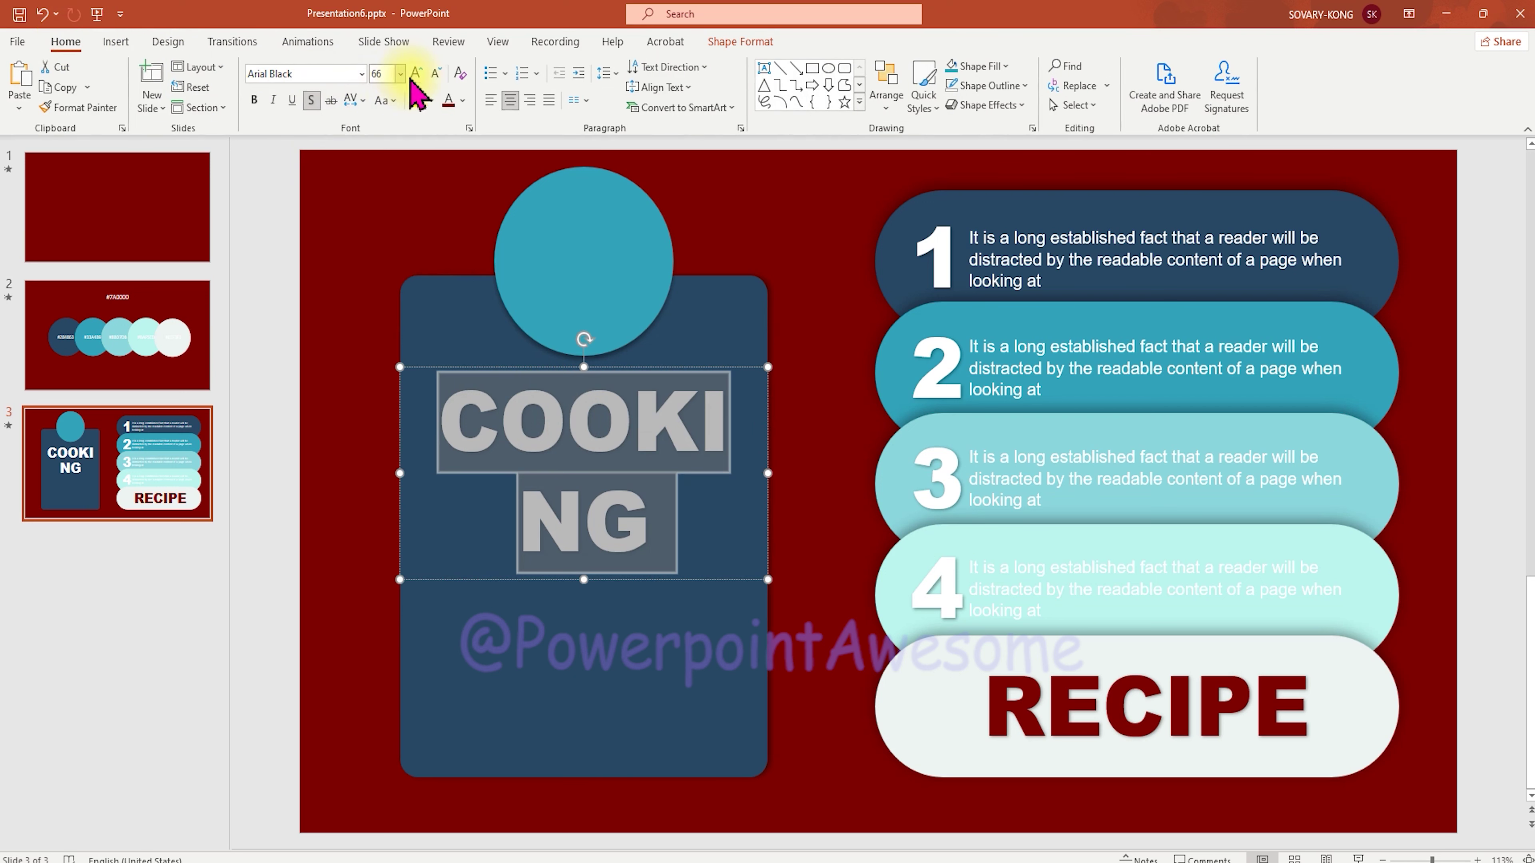
{"action": "left_click", "coordinate": [436, 73]}
{"action": "left_click", "coordinate": [435, 73]}
{"action": "left_click", "coordinate": [435, 72]}
{"action": "left_click", "coordinate": [435, 73]}
{"action": "left_click", "coordinate": [435, 73]}
{"action": "left_click", "coordinate": [435, 72]}
{"action": "left_click", "coordinate": [435, 73]}
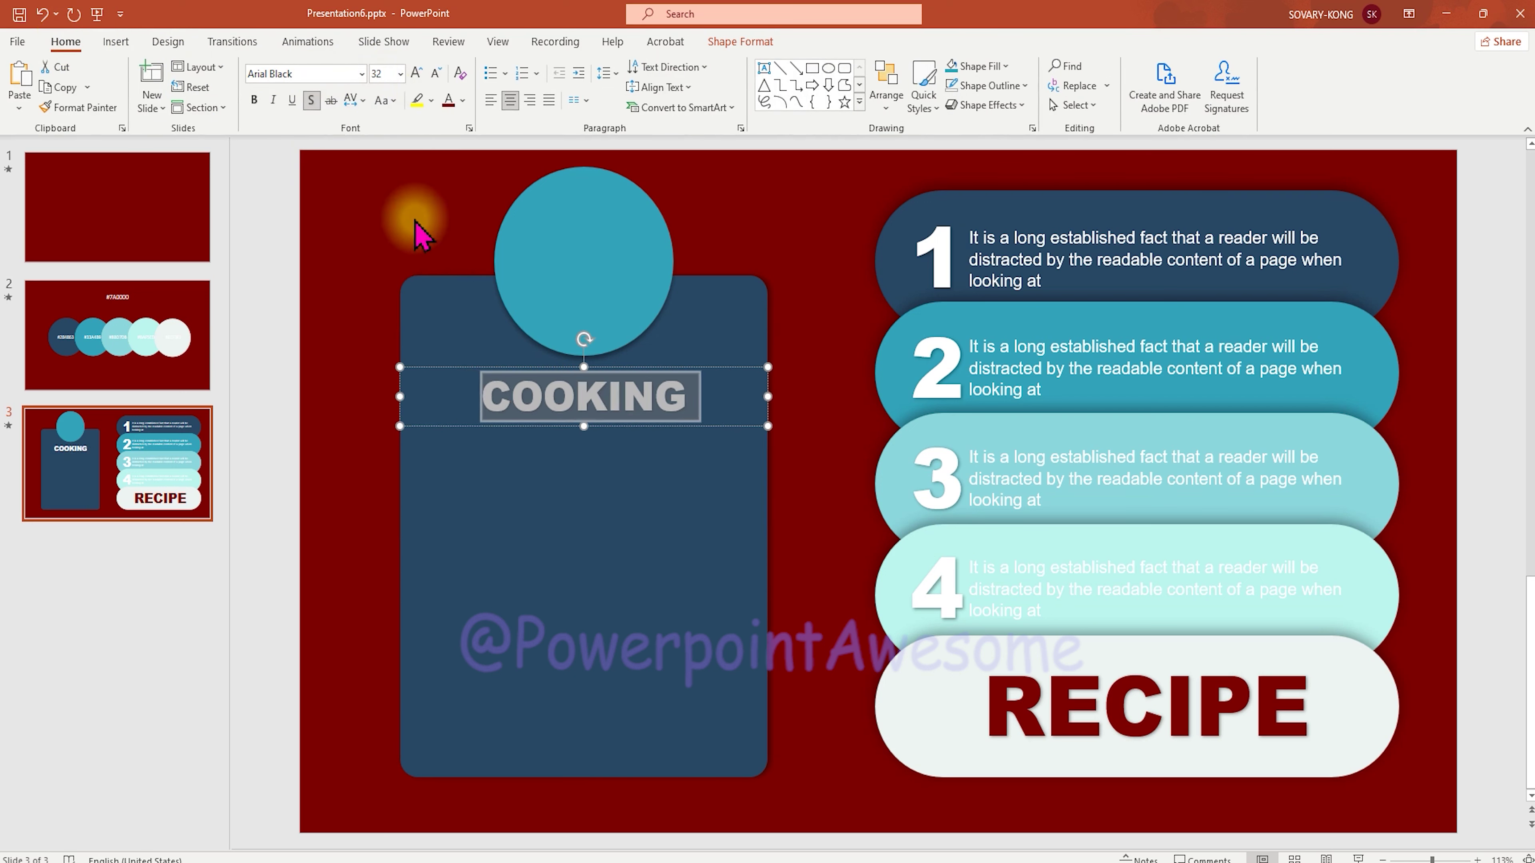
{"action": "left_click", "coordinate": [417, 232]}
Step: Copy item 1's description below COOKING, duplicate the paragraph, and set the text to 16 pt
{"action": "left_click", "coordinate": [1012, 238]}
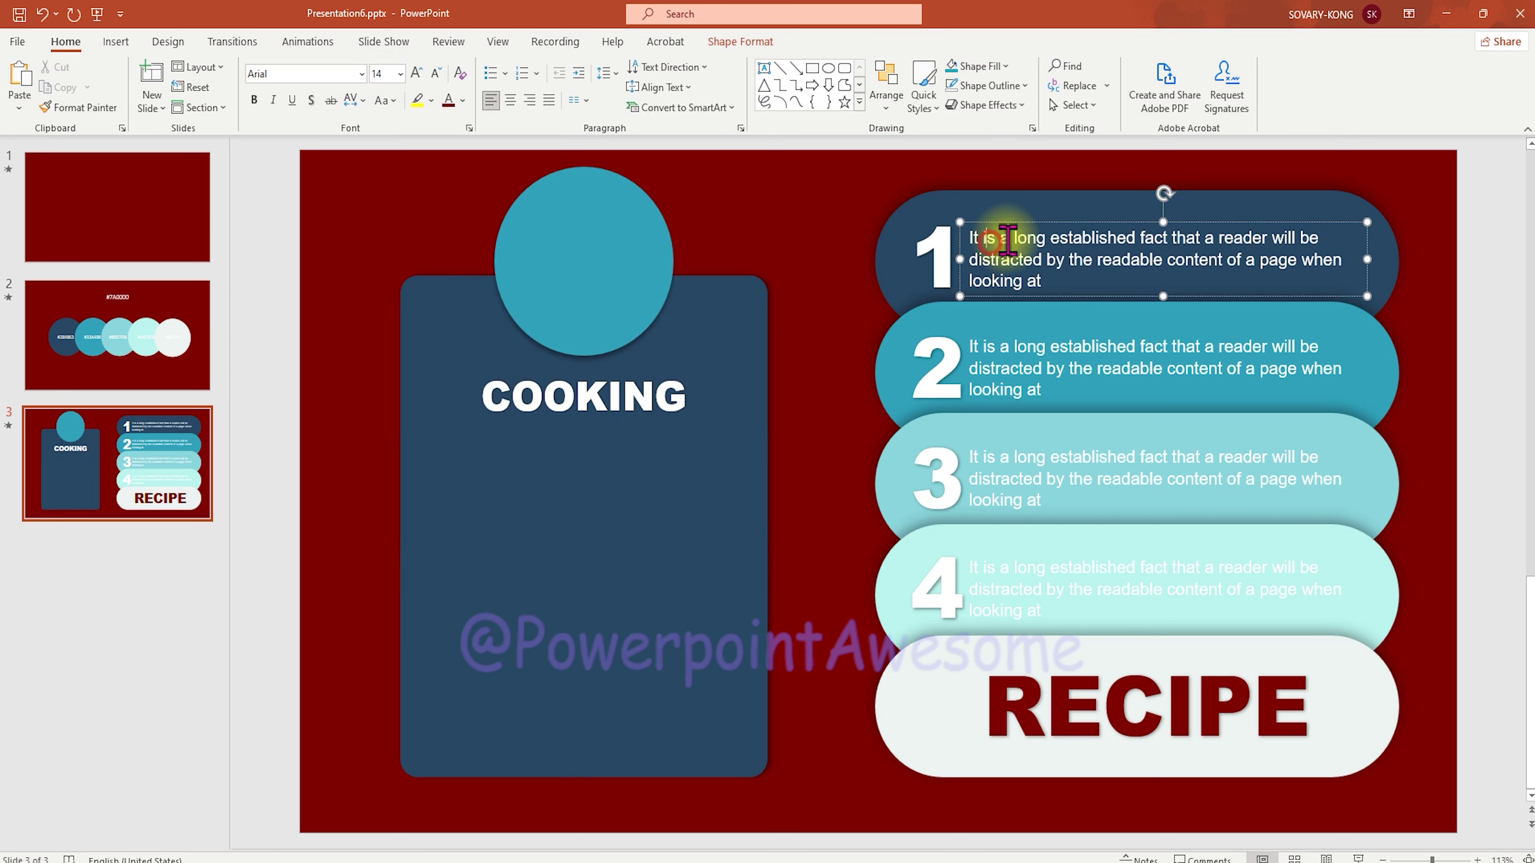
{"action": "left_click_drag", "start_coordinate": [1036, 223], "coordinate": [512, 449]}
{"action": "left_click_drag", "start_coordinate": [840, 485], "coordinate": [735, 484]}
{"action": "key", "text": "ctrl+a"}
{"action": "key", "text": "ctrl+c"}
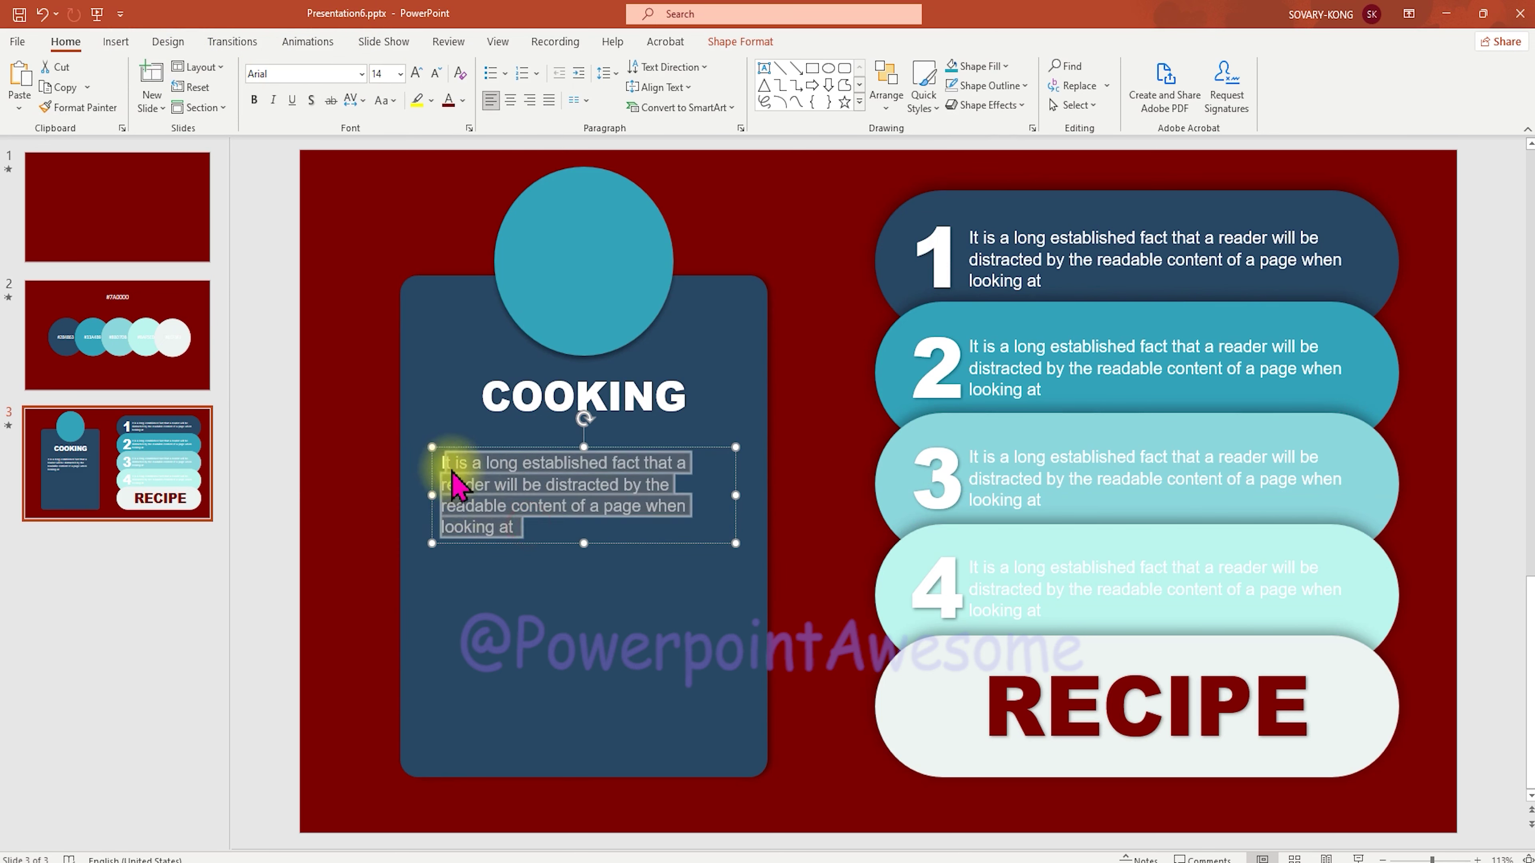
{"action": "left_click", "coordinate": [531, 524]}
{"action": "key", "text": "Return"}
{"action": "key", "text": "ctrl+v"}
{"action": "left_click_drag", "start_coordinate": [604, 447], "coordinate": [609, 460]}
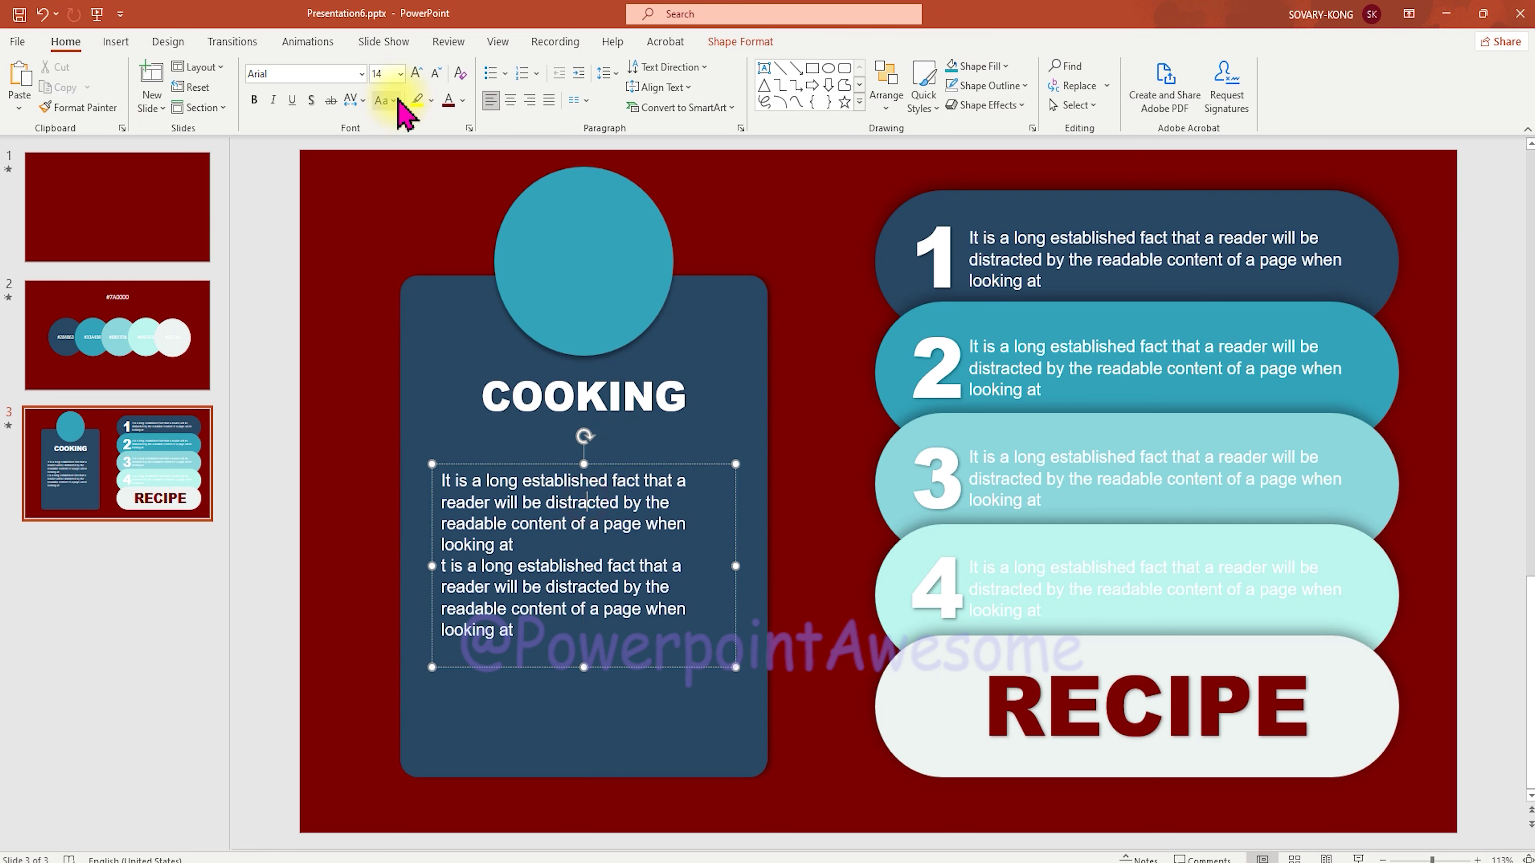
{"action": "key", "text": "ctrl+a"}
{"action": "left_click", "coordinate": [416, 73]}
{"action": "left_click", "coordinate": [810, 578]}
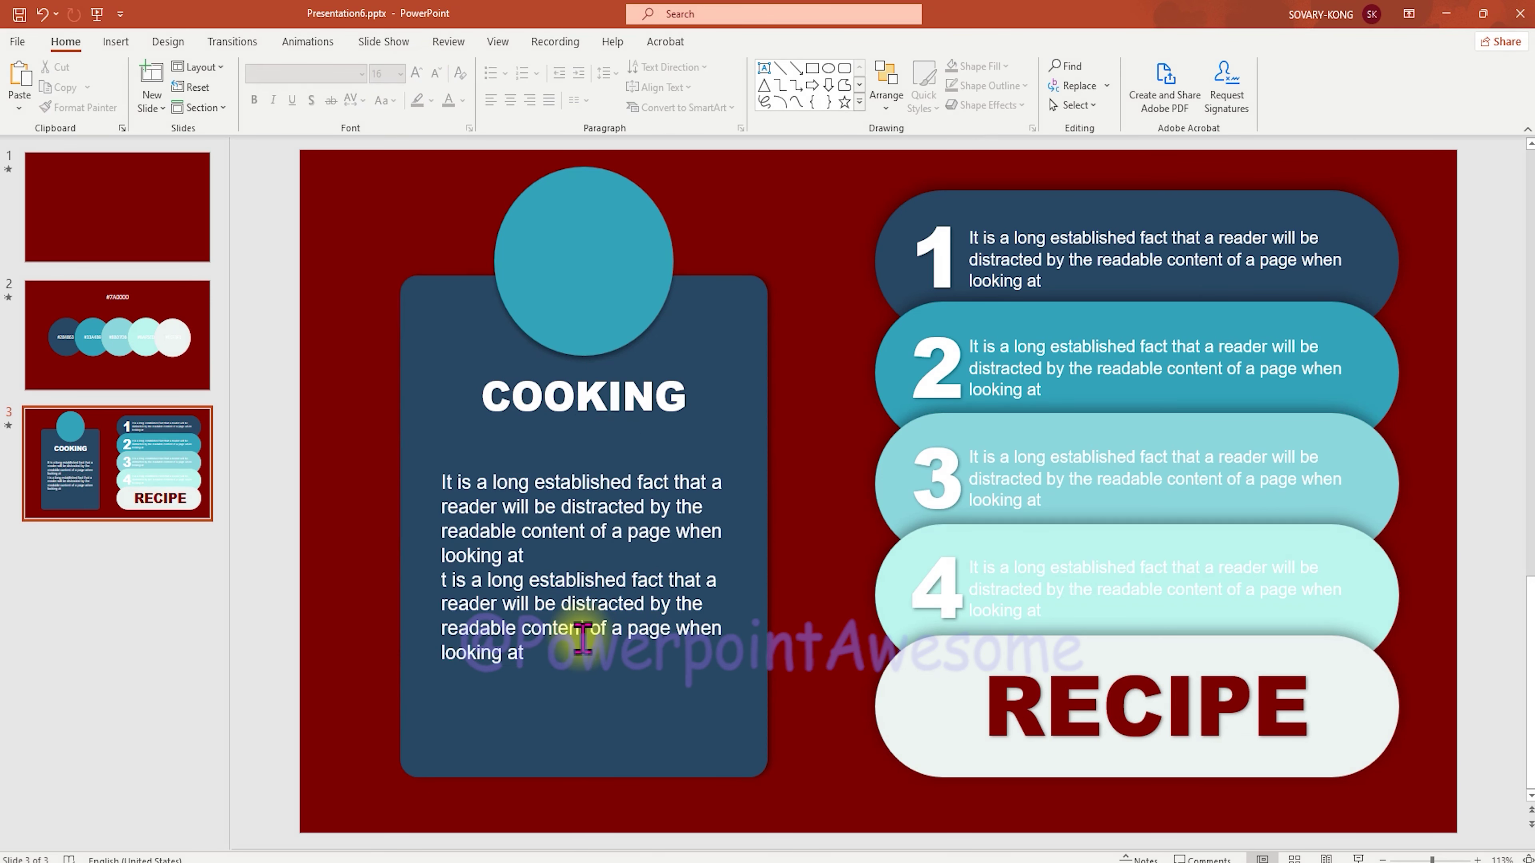
Step: Insert the fork-and-knife icon found by searching the icon library for 'food'
{"action": "left_click", "coordinate": [116, 43]}
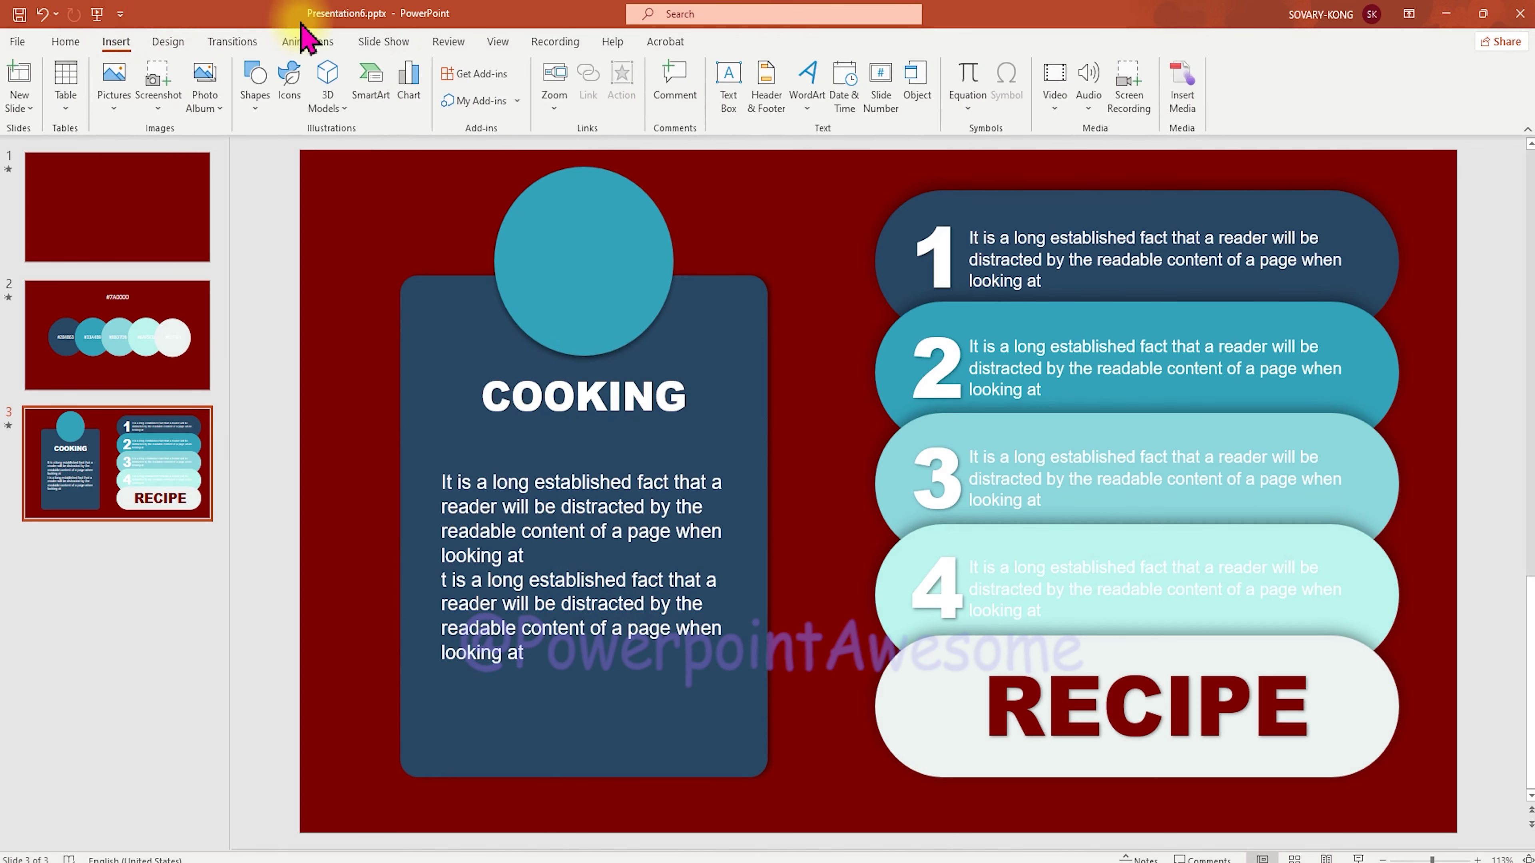
{"action": "left_click", "coordinate": [284, 91]}
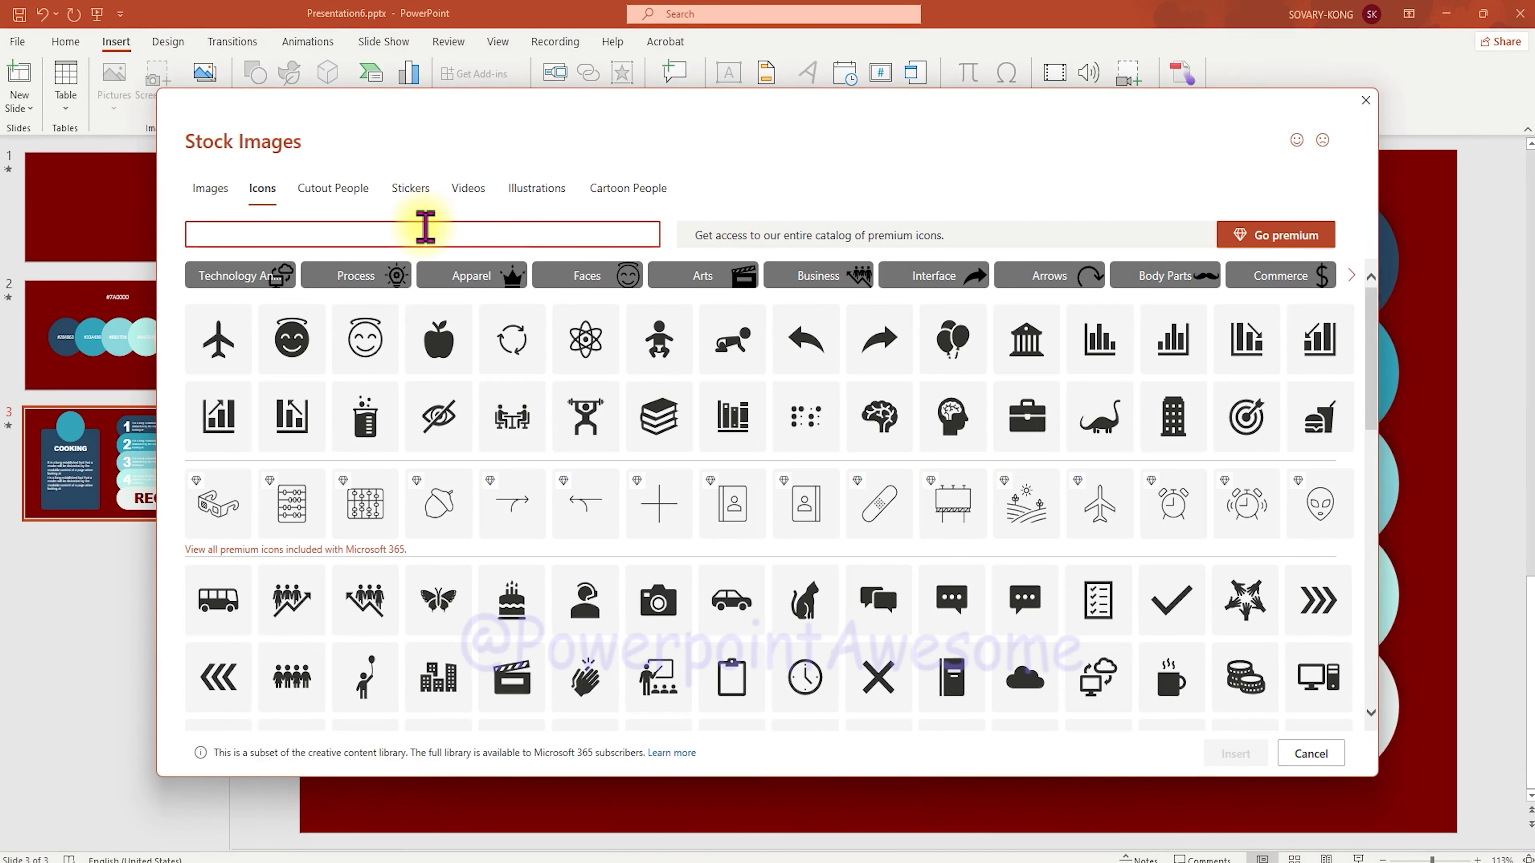
{"action": "type", "text": "food"}
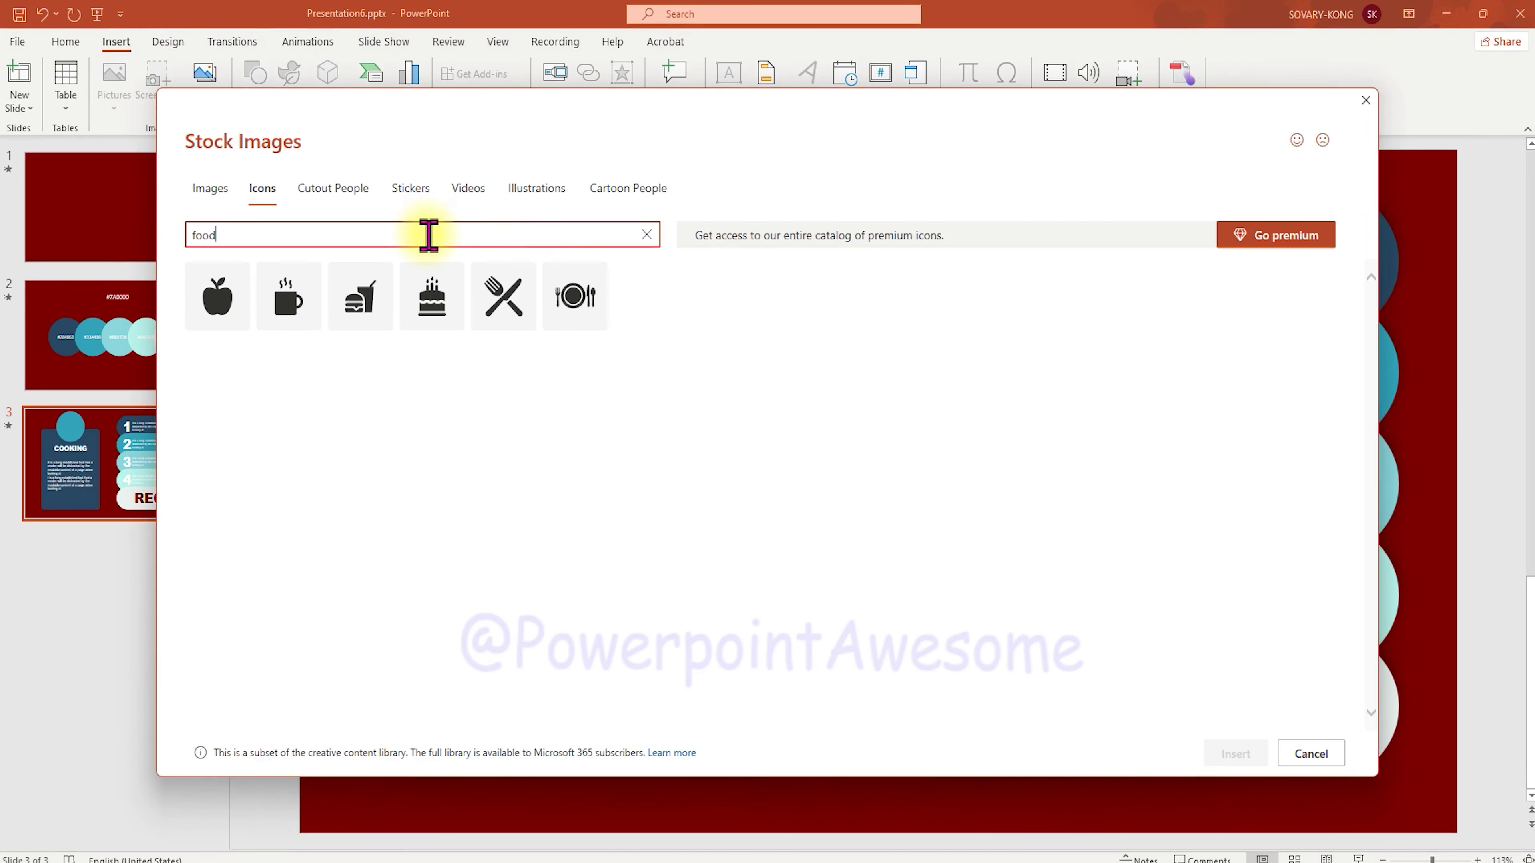
{"action": "left_click", "coordinate": [512, 317]}
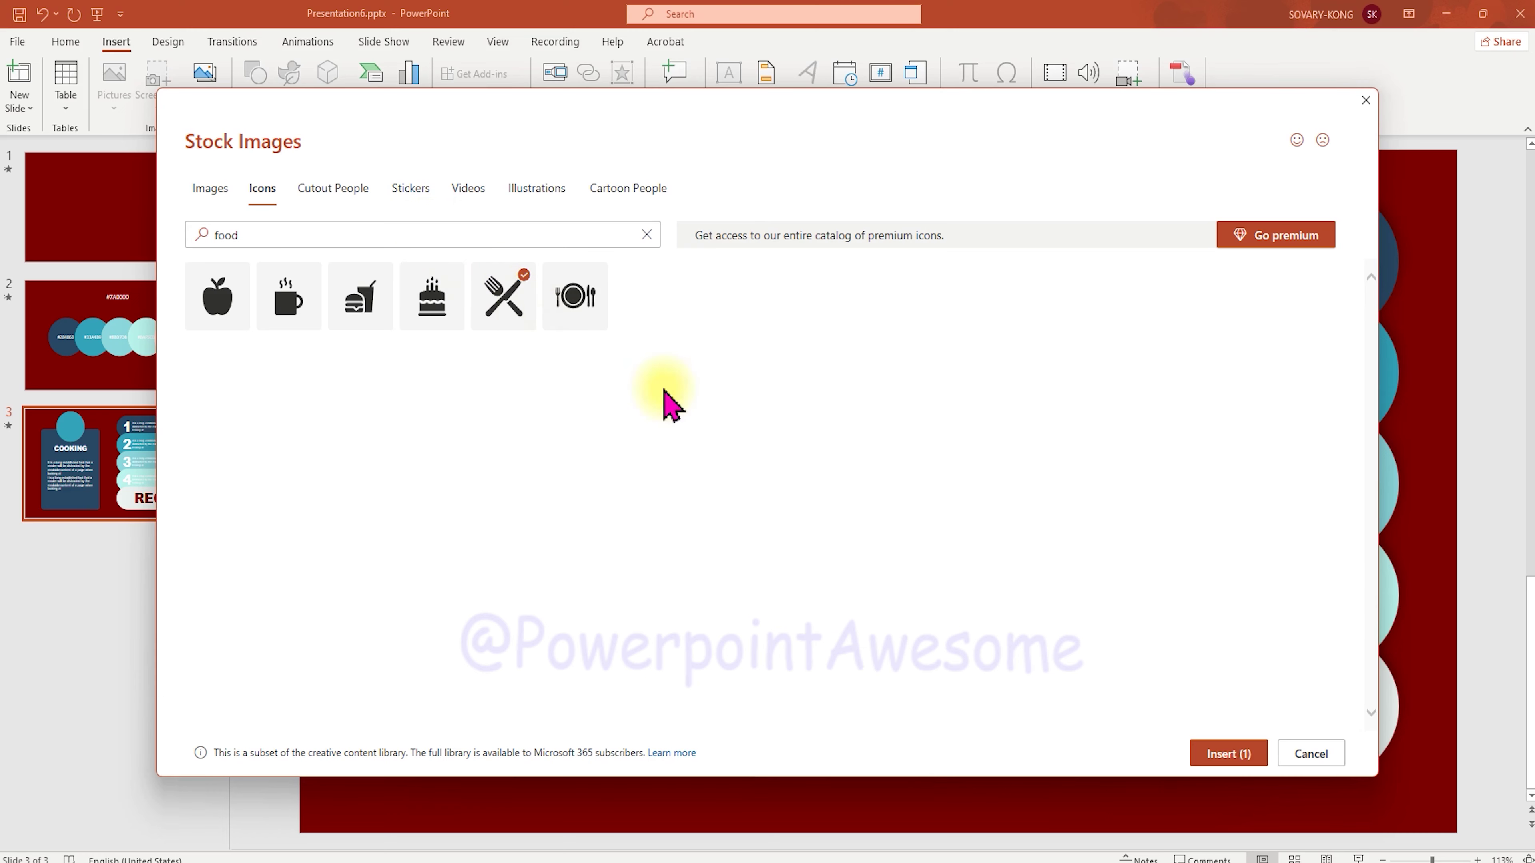
{"action": "left_click", "coordinate": [1235, 753]}
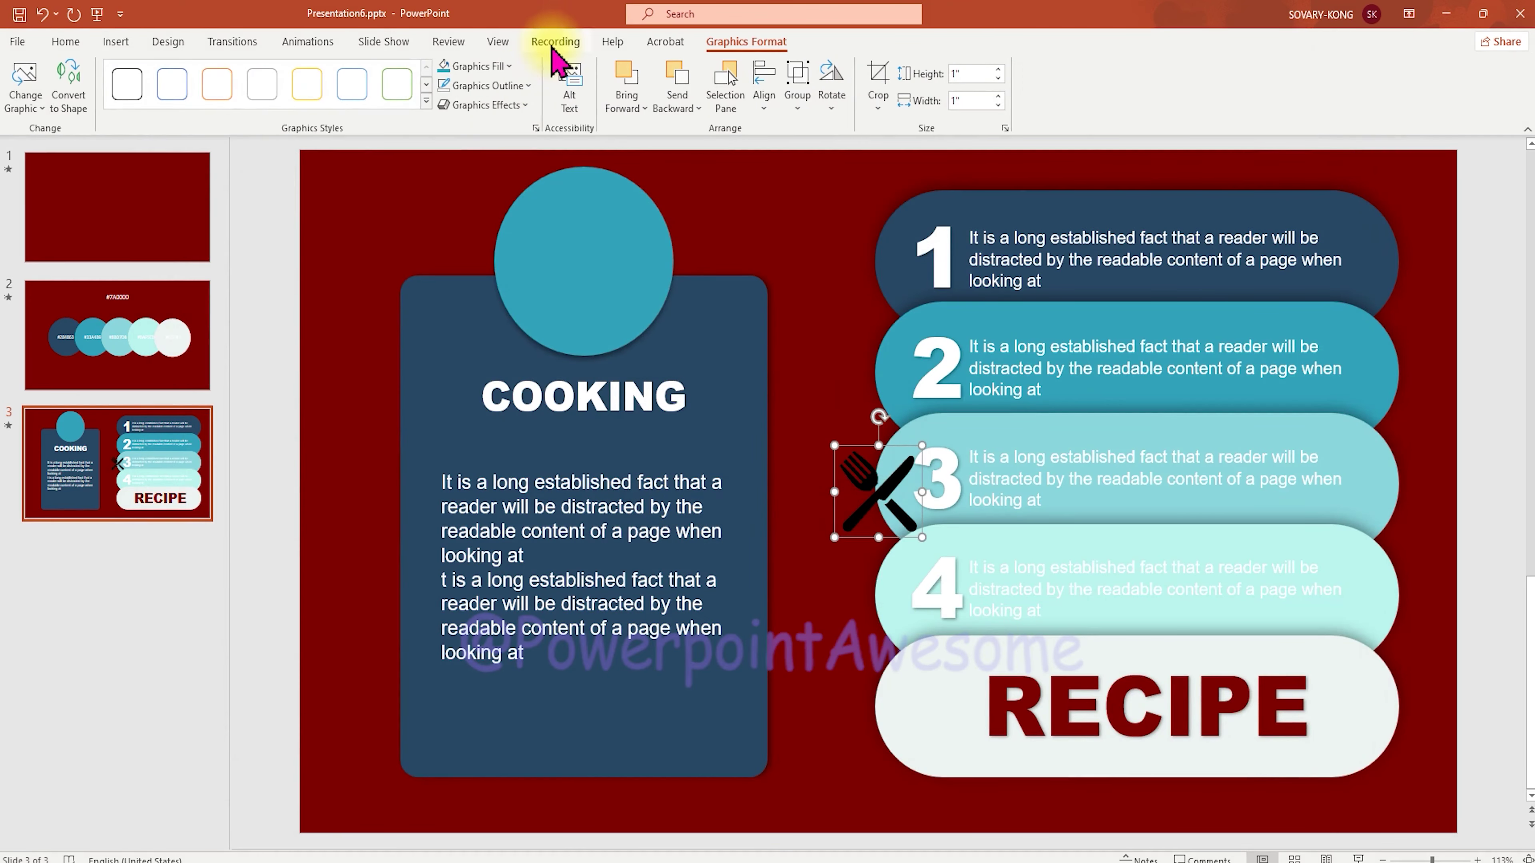
Step: Fill the icon white, centre it in the teal circle, and enlarge it to 1.31"
{"action": "left_click", "coordinate": [506, 66]}
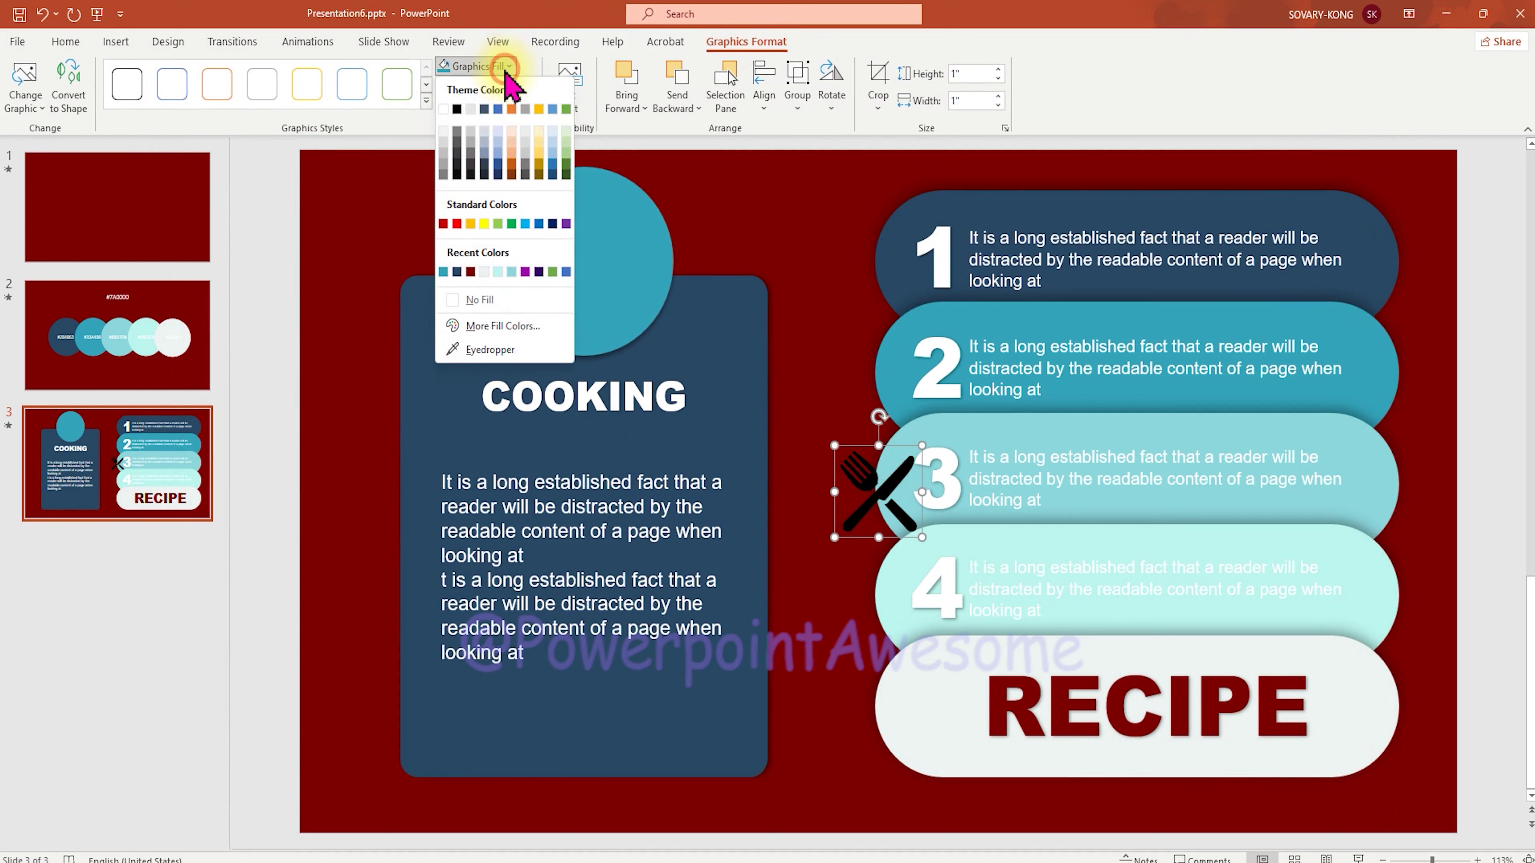
{"action": "left_click", "coordinate": [446, 116]}
{"action": "left_click_drag", "start_coordinate": [868, 502], "coordinate": [574, 262]}
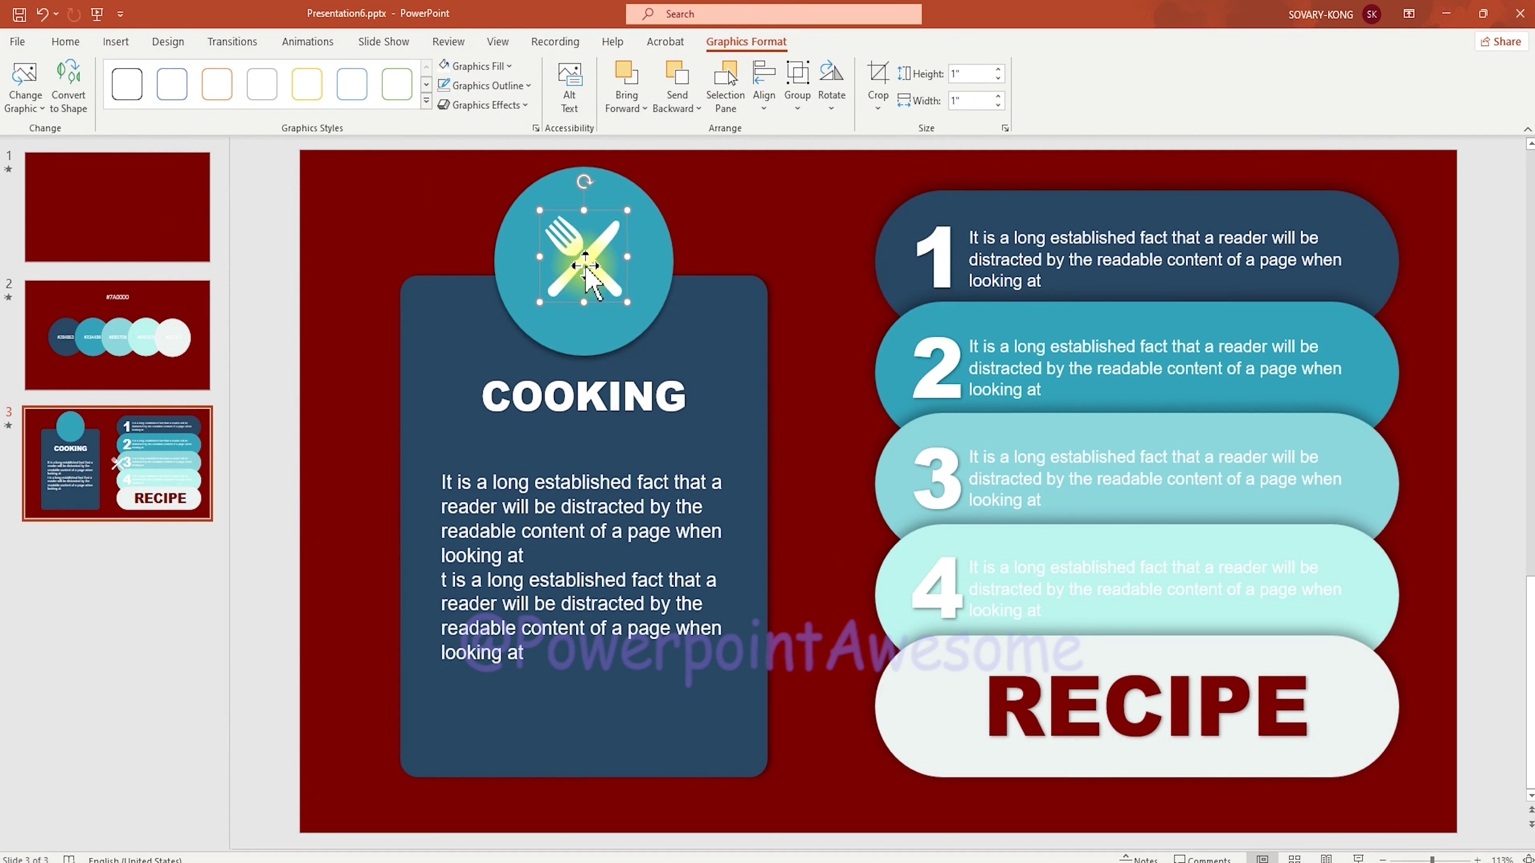
{"action": "left_click_drag", "start_coordinate": [627, 302], "coordinate": [641, 316]}
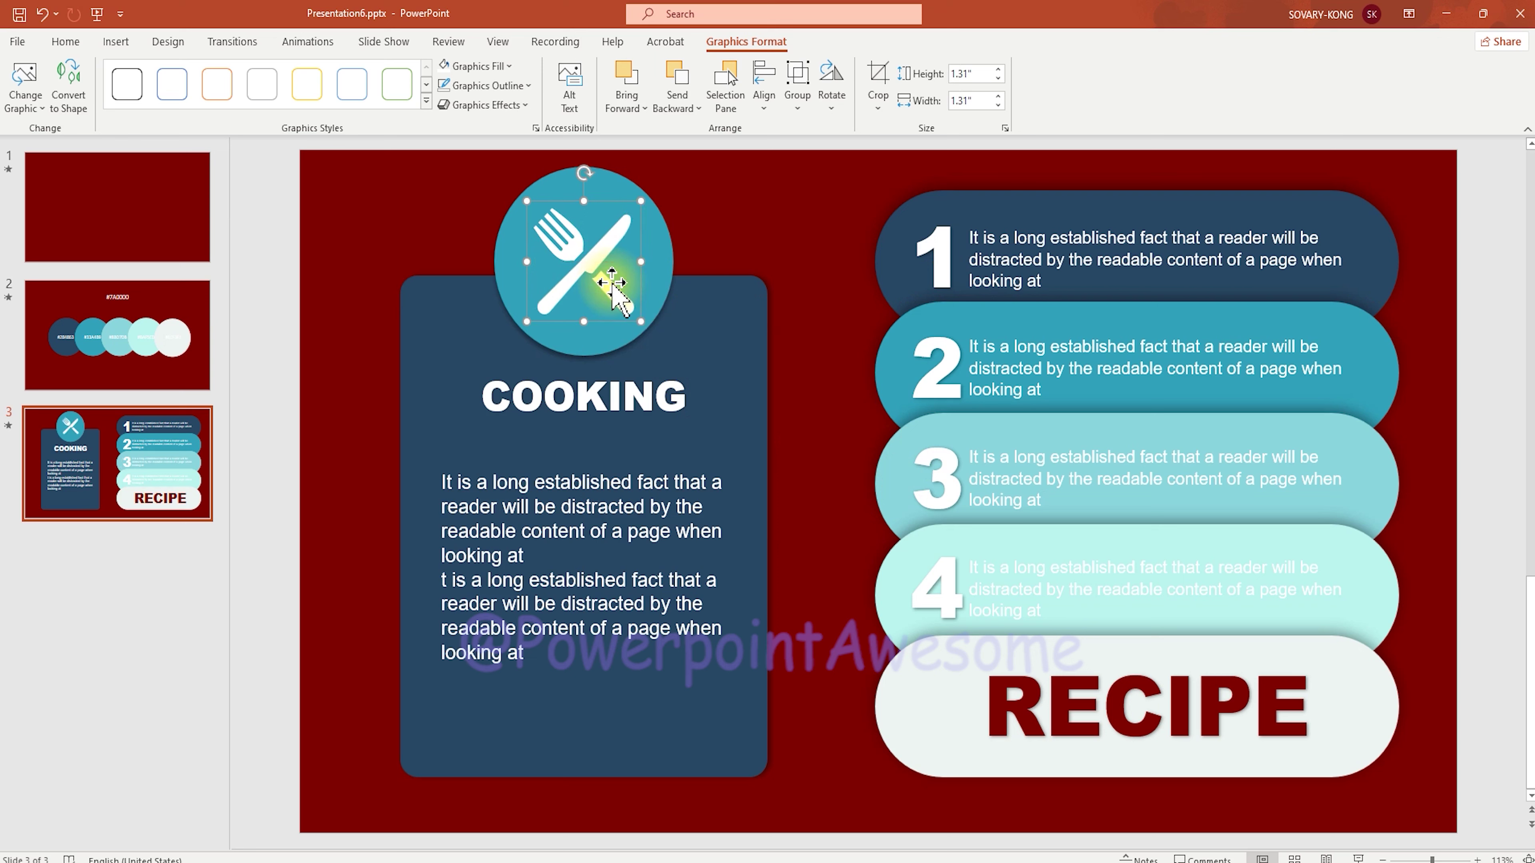
Step: Group the number, text and pill of item 1, then those of item 2
{"action": "left_click", "coordinate": [767, 219]}
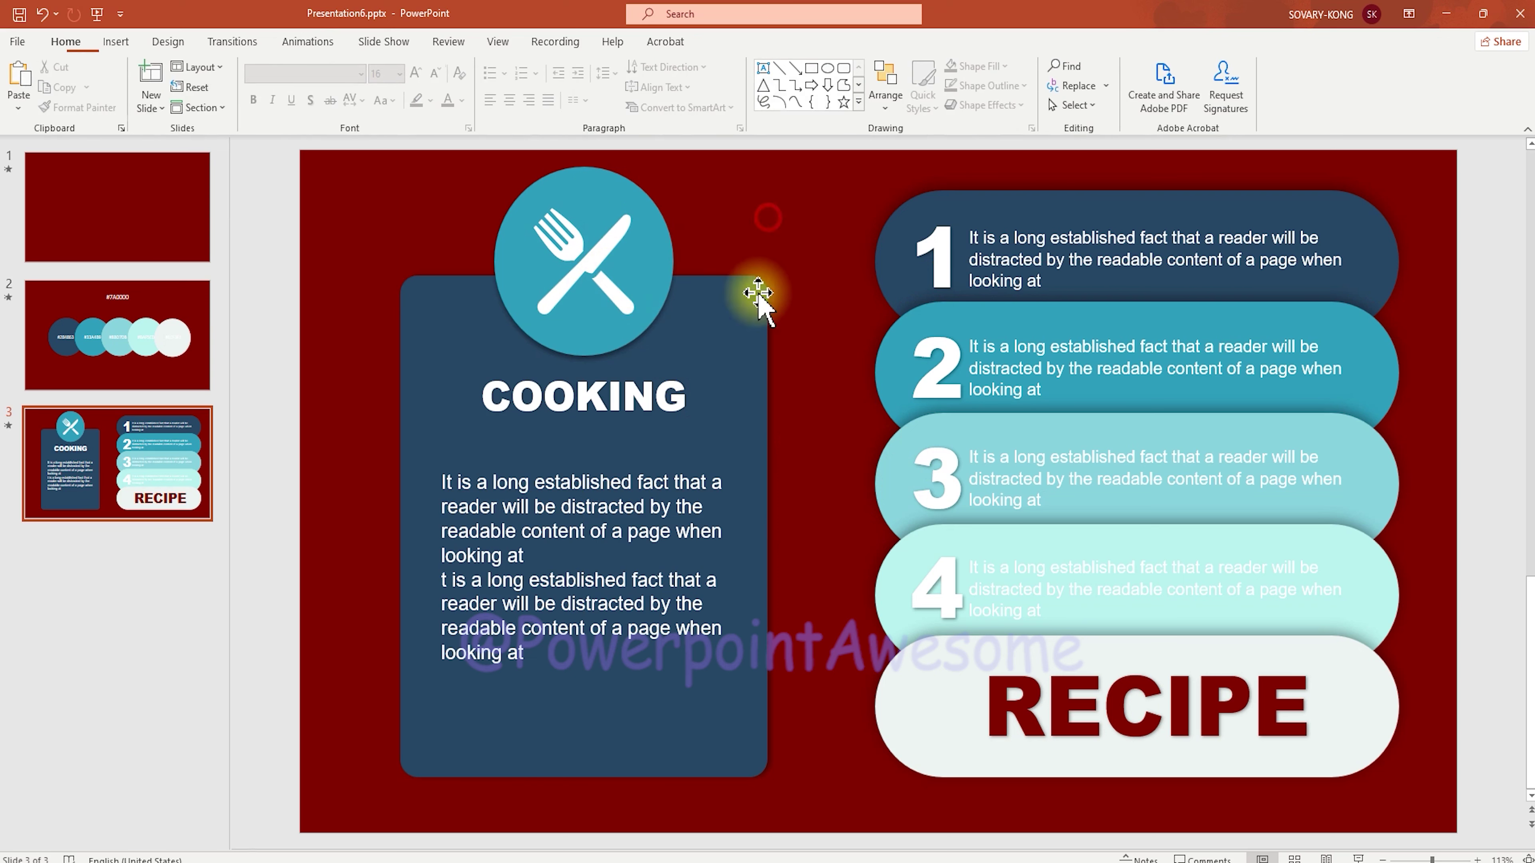
{"action": "left_click", "coordinate": [929, 251]}
{"action": "left_click", "coordinate": [1034, 242], "text": "shift"}
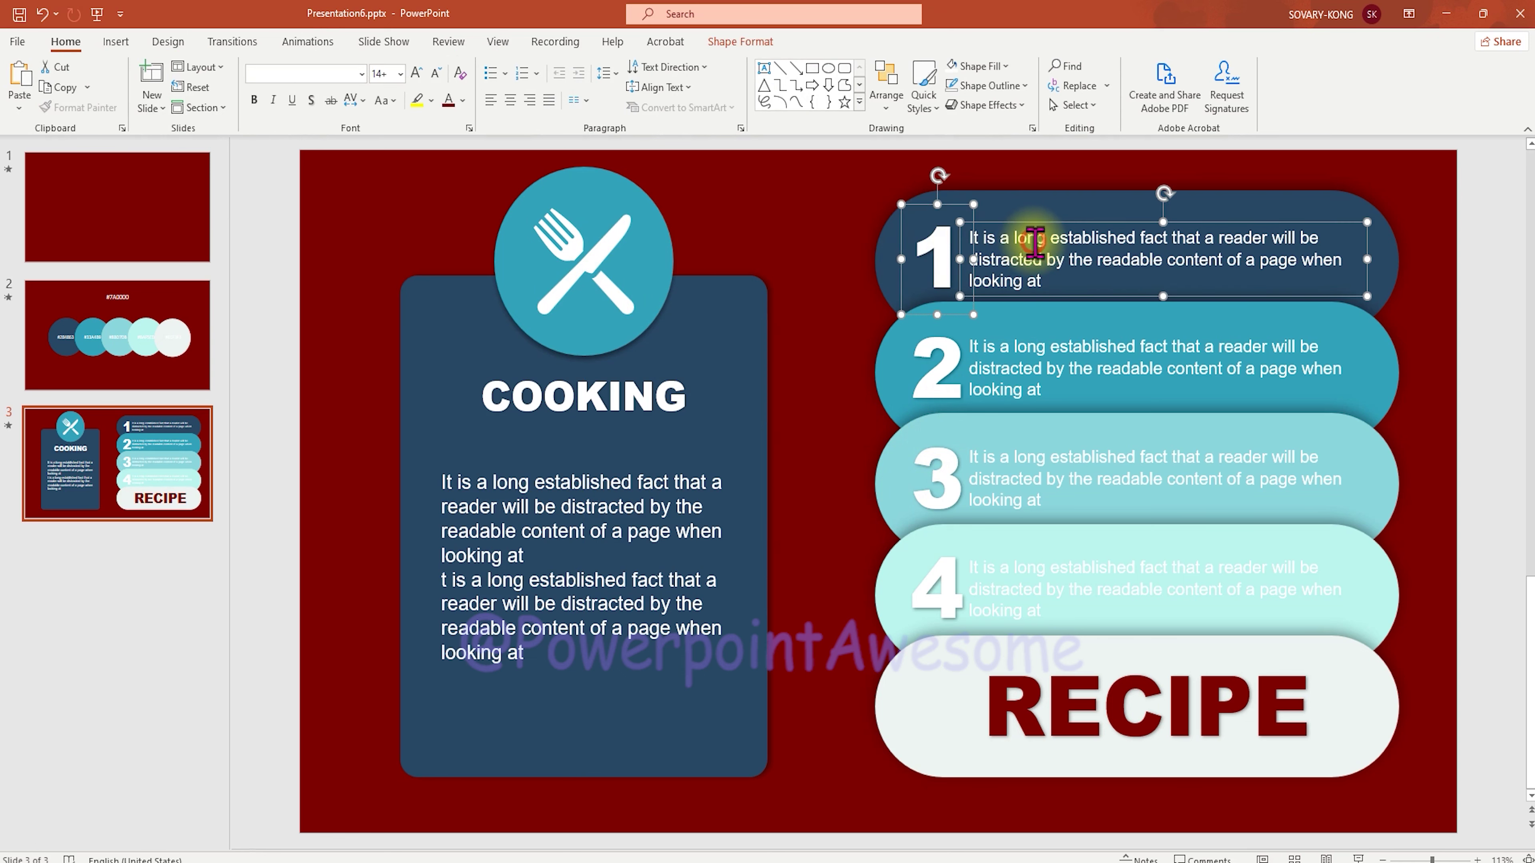
{"action": "left_click", "coordinate": [1044, 208], "text": "shift"}
{"action": "key", "text": "ctrl+g"}
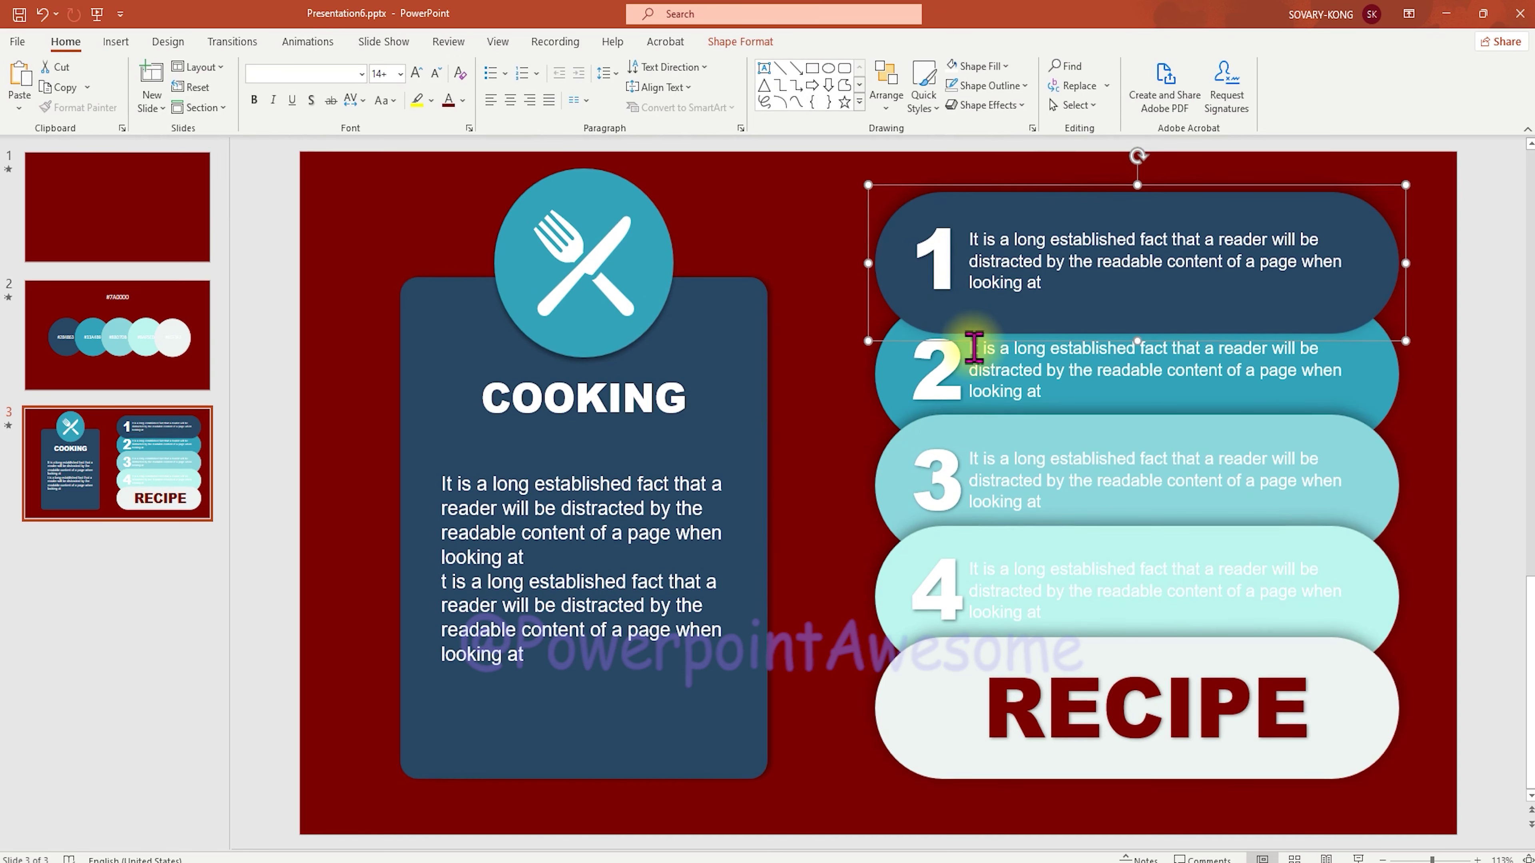
{"action": "left_click", "coordinate": [930, 370]}
{"action": "left_click", "coordinate": [1021, 376], "text": "shift"}
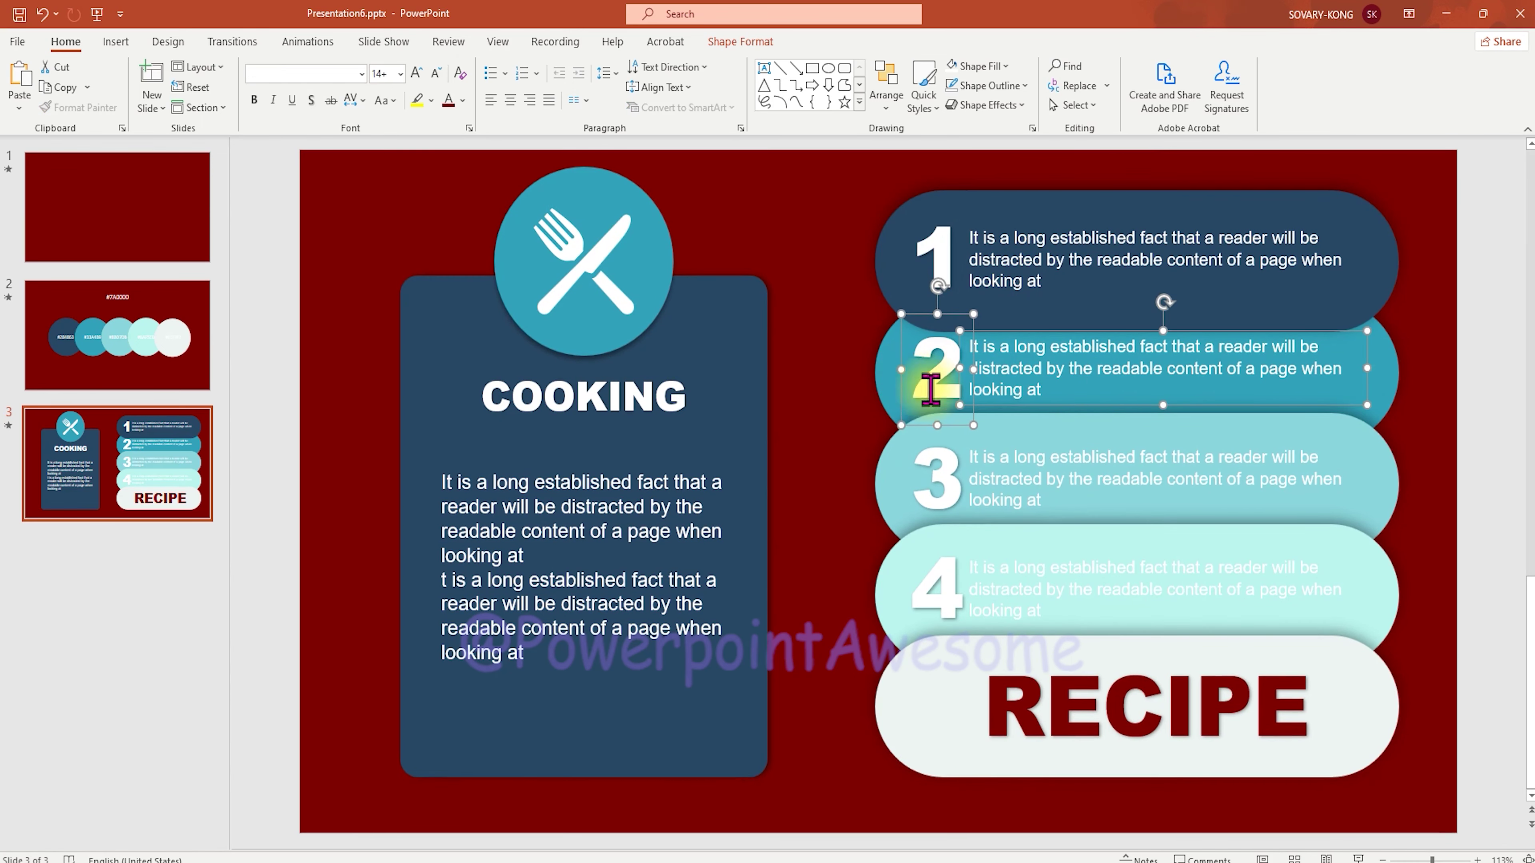
{"action": "key", "text": "ctrl+g"}
Step: Group the number, text and pill of item 3, then those of item 4
{"action": "left_click", "coordinate": [936, 478]}
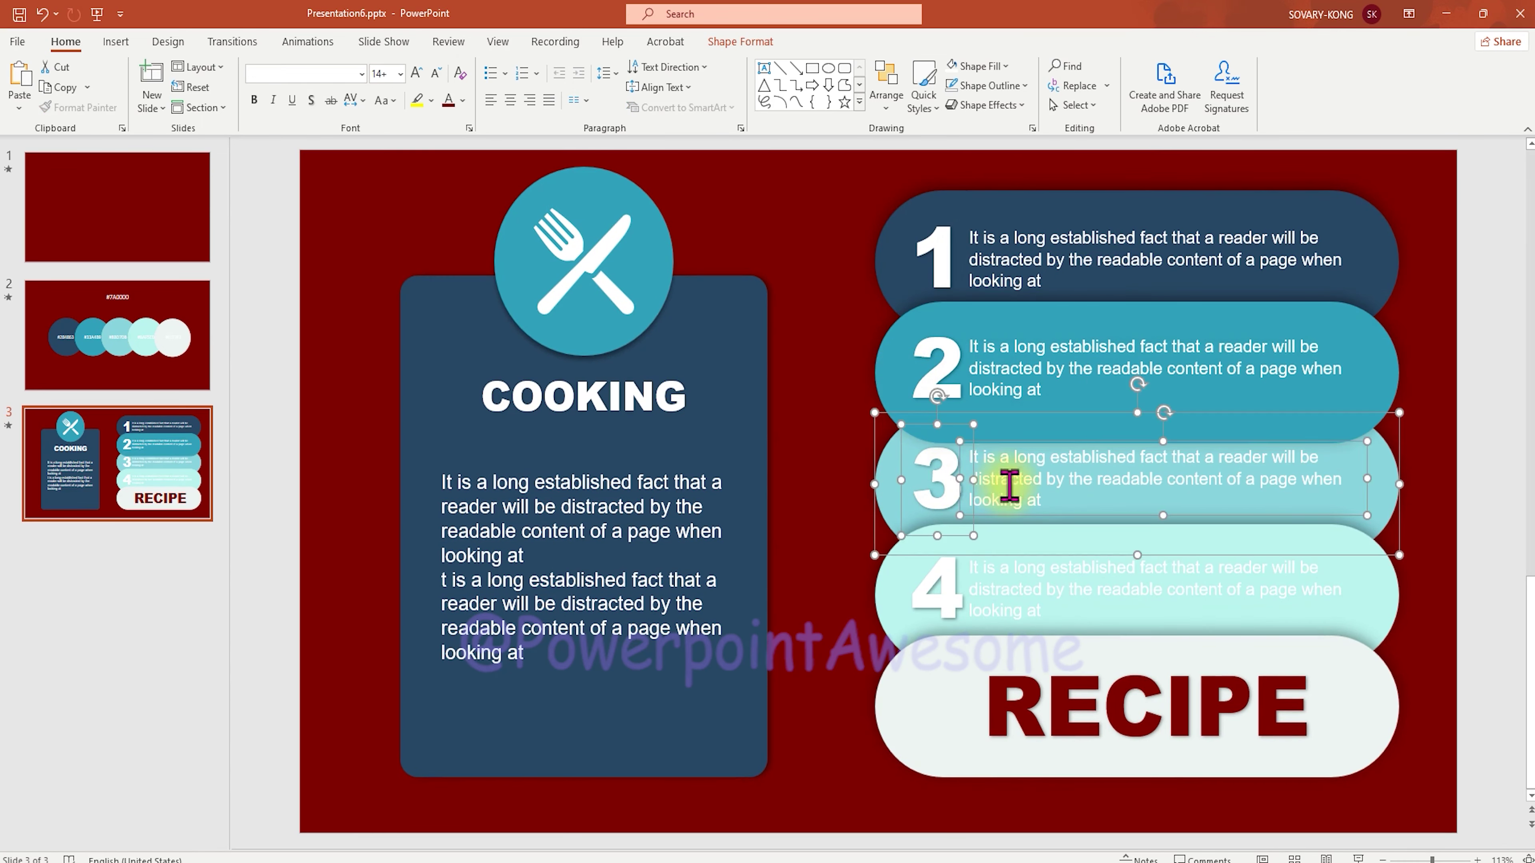
{"action": "left_click", "coordinate": [1004, 486], "text": "shift"}
{"action": "key", "text": "ctrl+g"}
{"action": "left_click", "coordinate": [933, 589]}
{"action": "left_click", "coordinate": [1000, 599], "text": "shift"}
{"action": "key", "text": "ctrl+g"}
{"action": "left_click", "coordinate": [920, 686]}
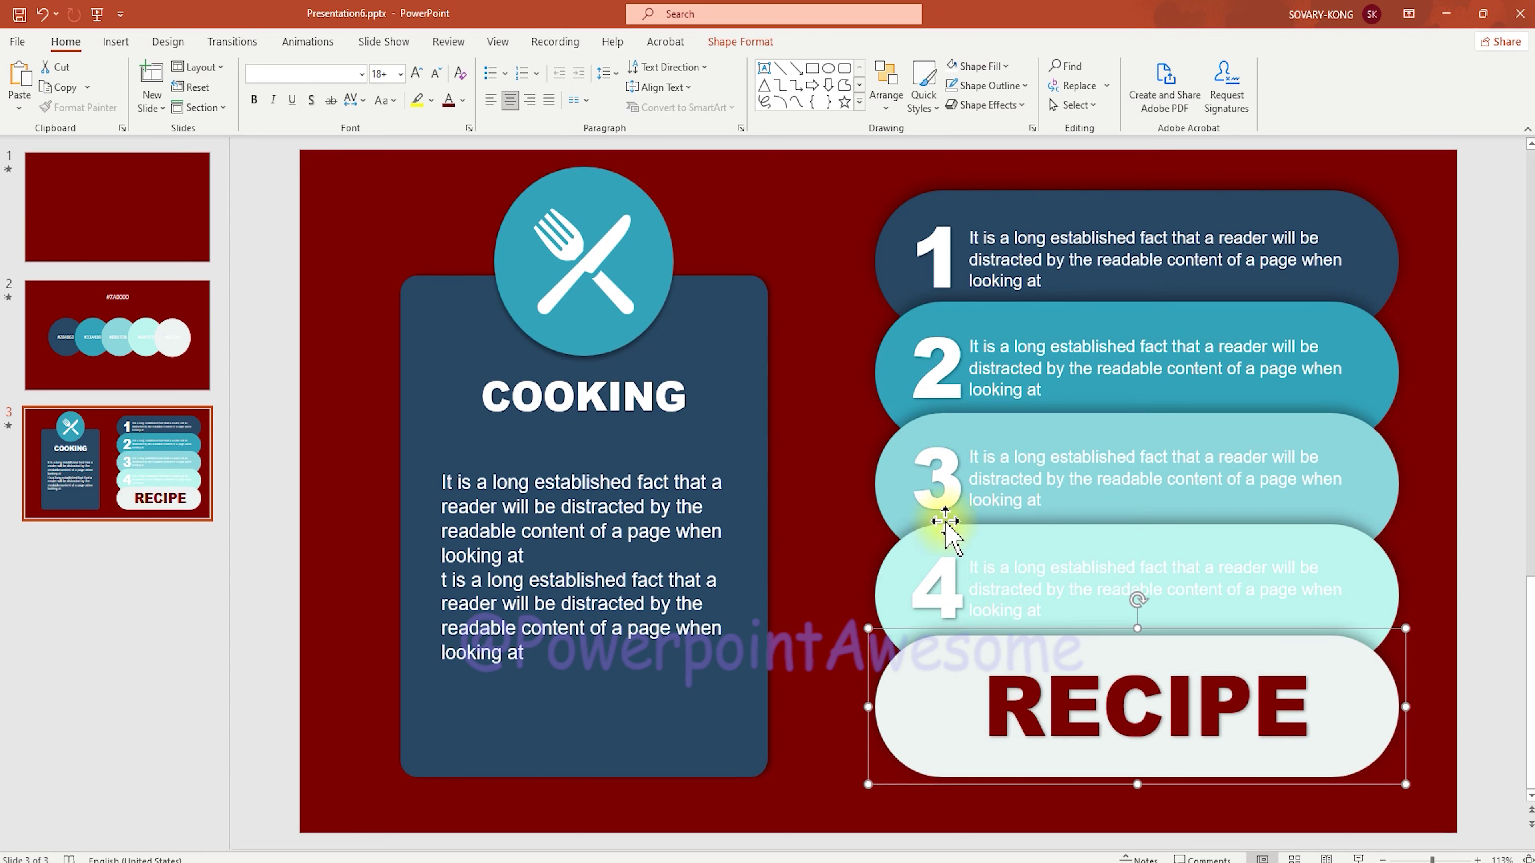
{"action": "left_click", "coordinate": [880, 551]}
Step: Duplicate slide 3 as slide 4 and Align Middle its RECIPE and numbered pills into one stack
{"action": "right_click", "coordinate": [176, 467]}
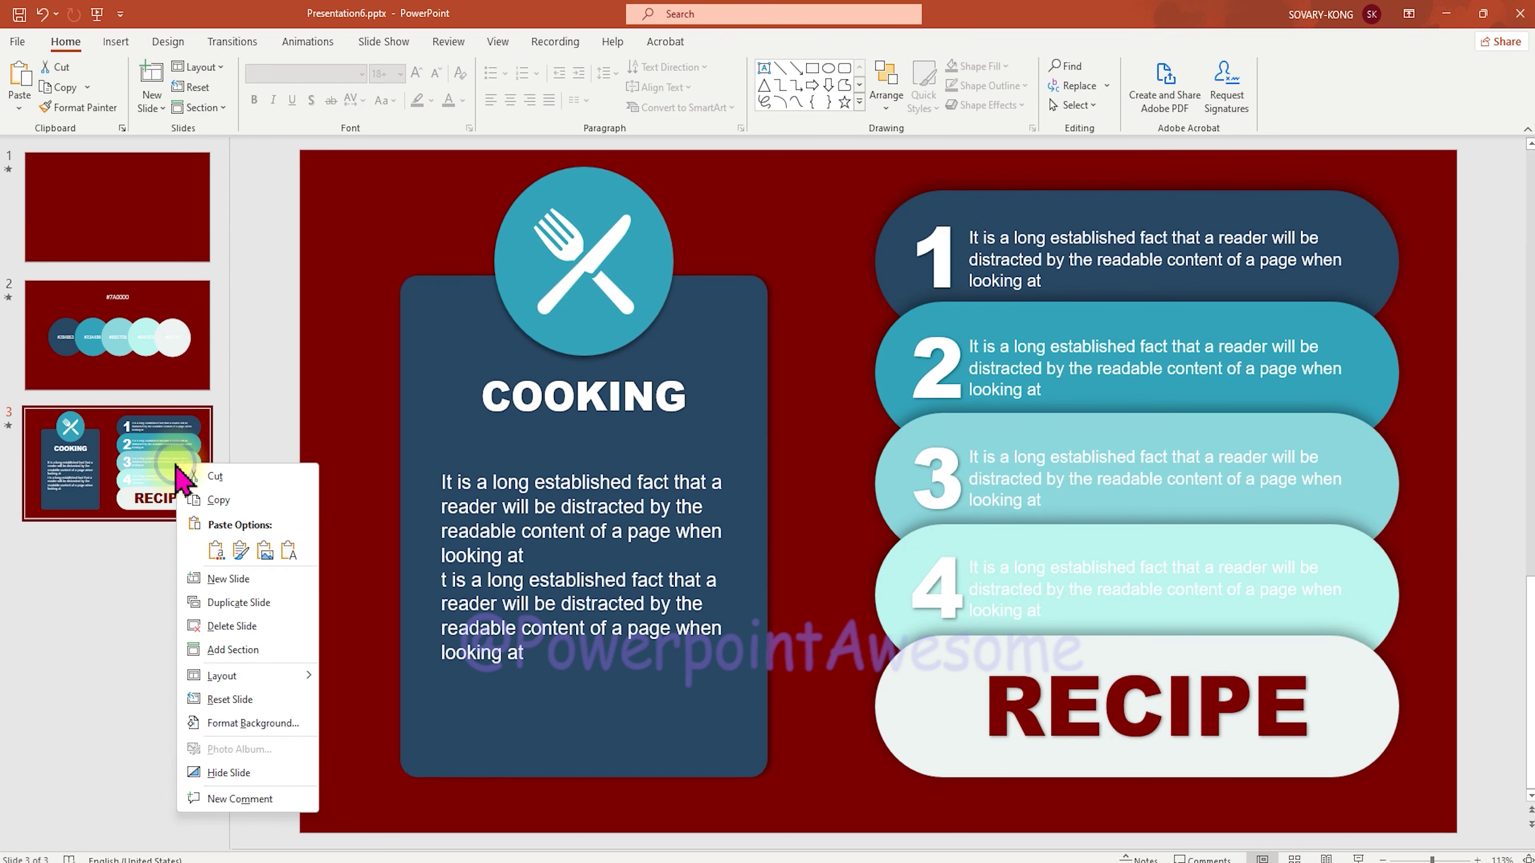
{"action": "left_click", "coordinate": [242, 603]}
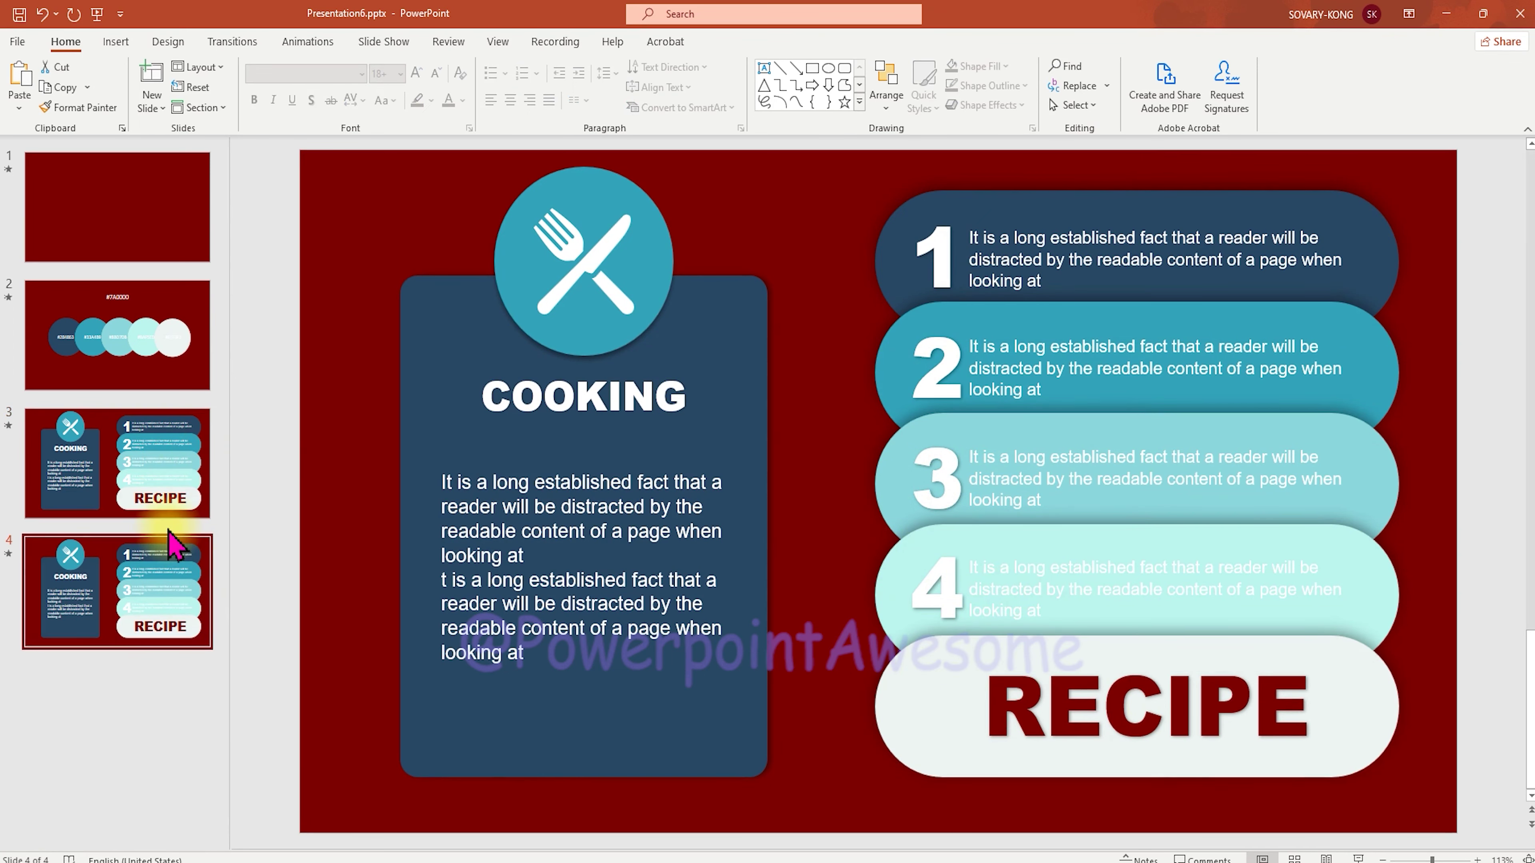
{"action": "left_click", "coordinate": [892, 676]}
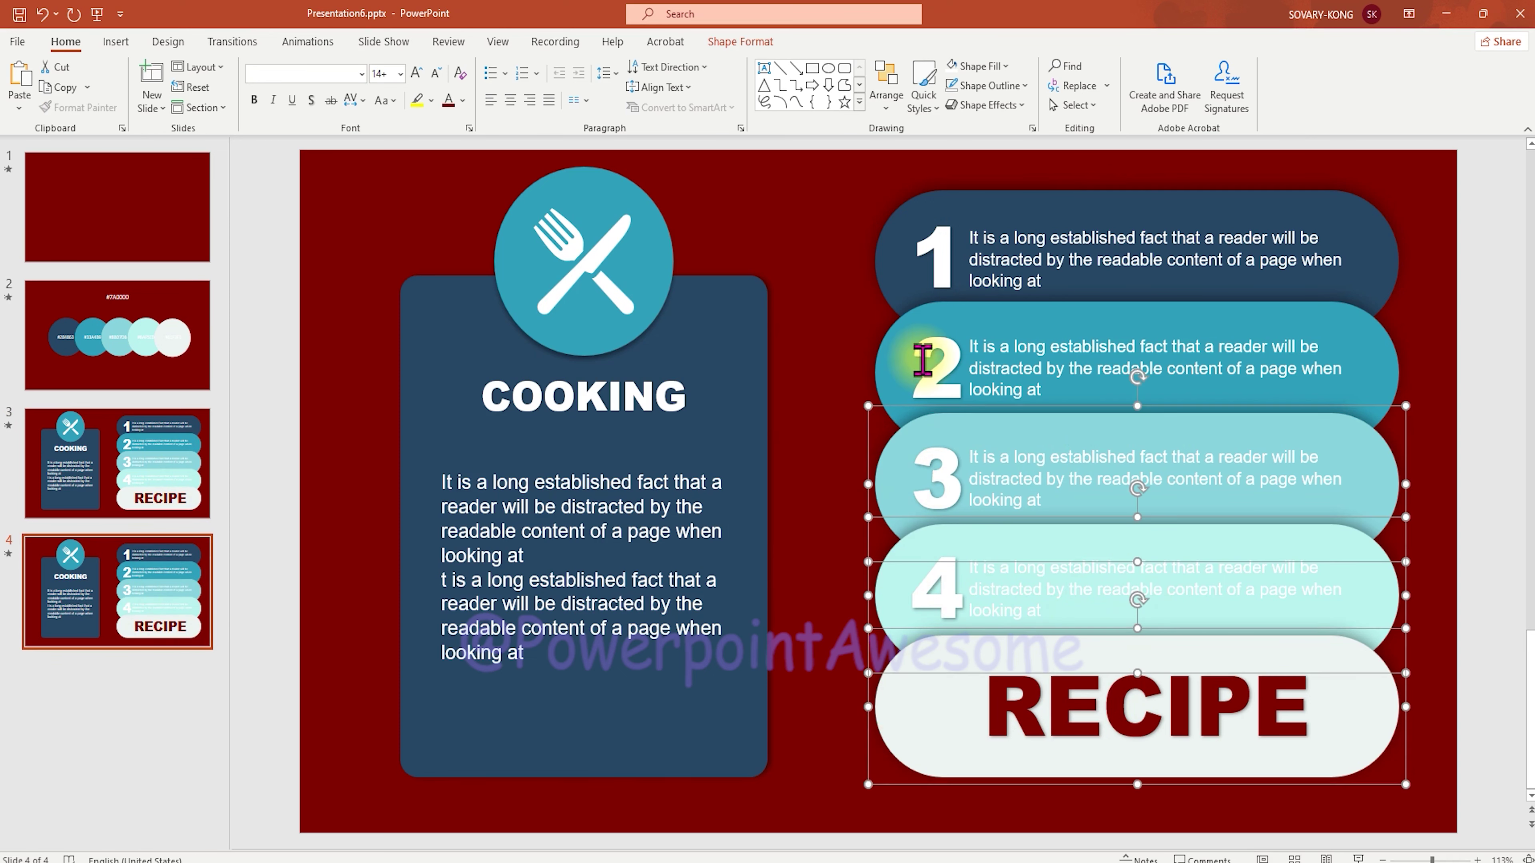
{"action": "left_click", "coordinate": [915, 354], "text": "shift"}
{"action": "left_click", "coordinate": [909, 248], "text": "shift"}
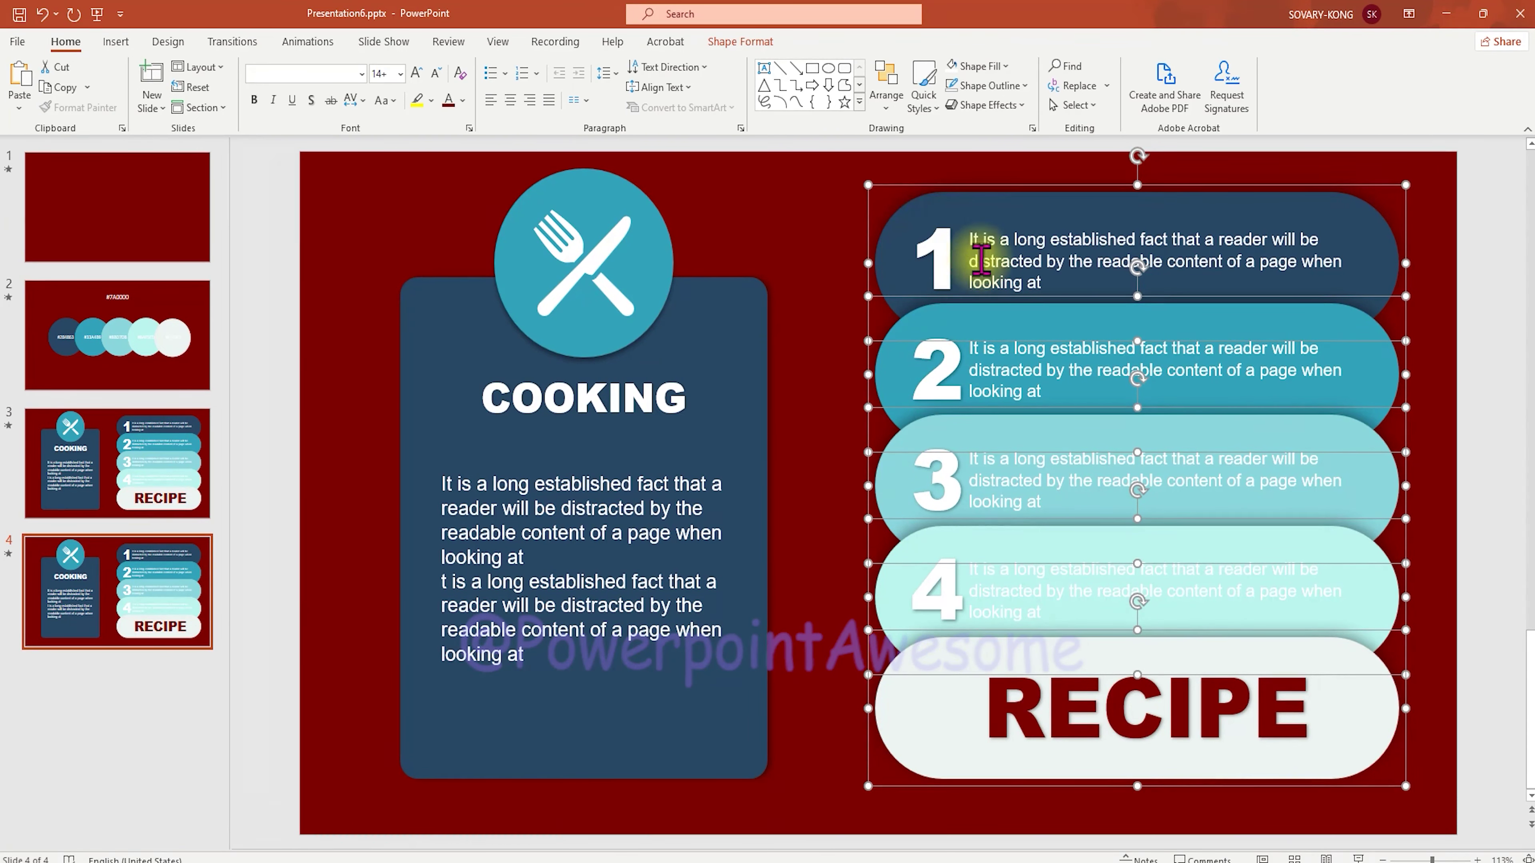
{"action": "left_click", "coordinate": [891, 106]}
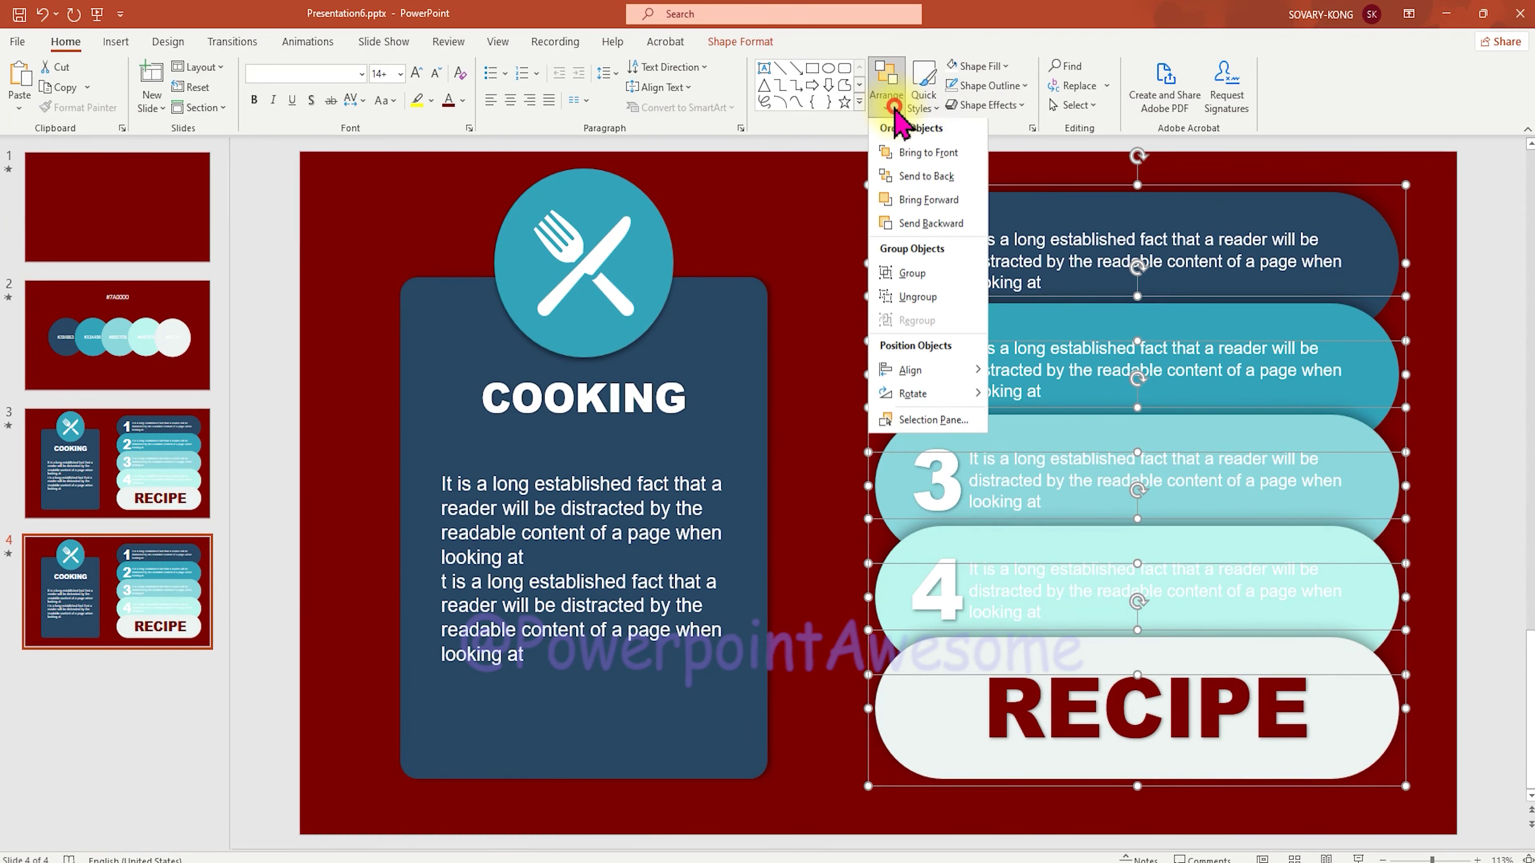
{"action": "mouse_move", "coordinate": [944, 372]}
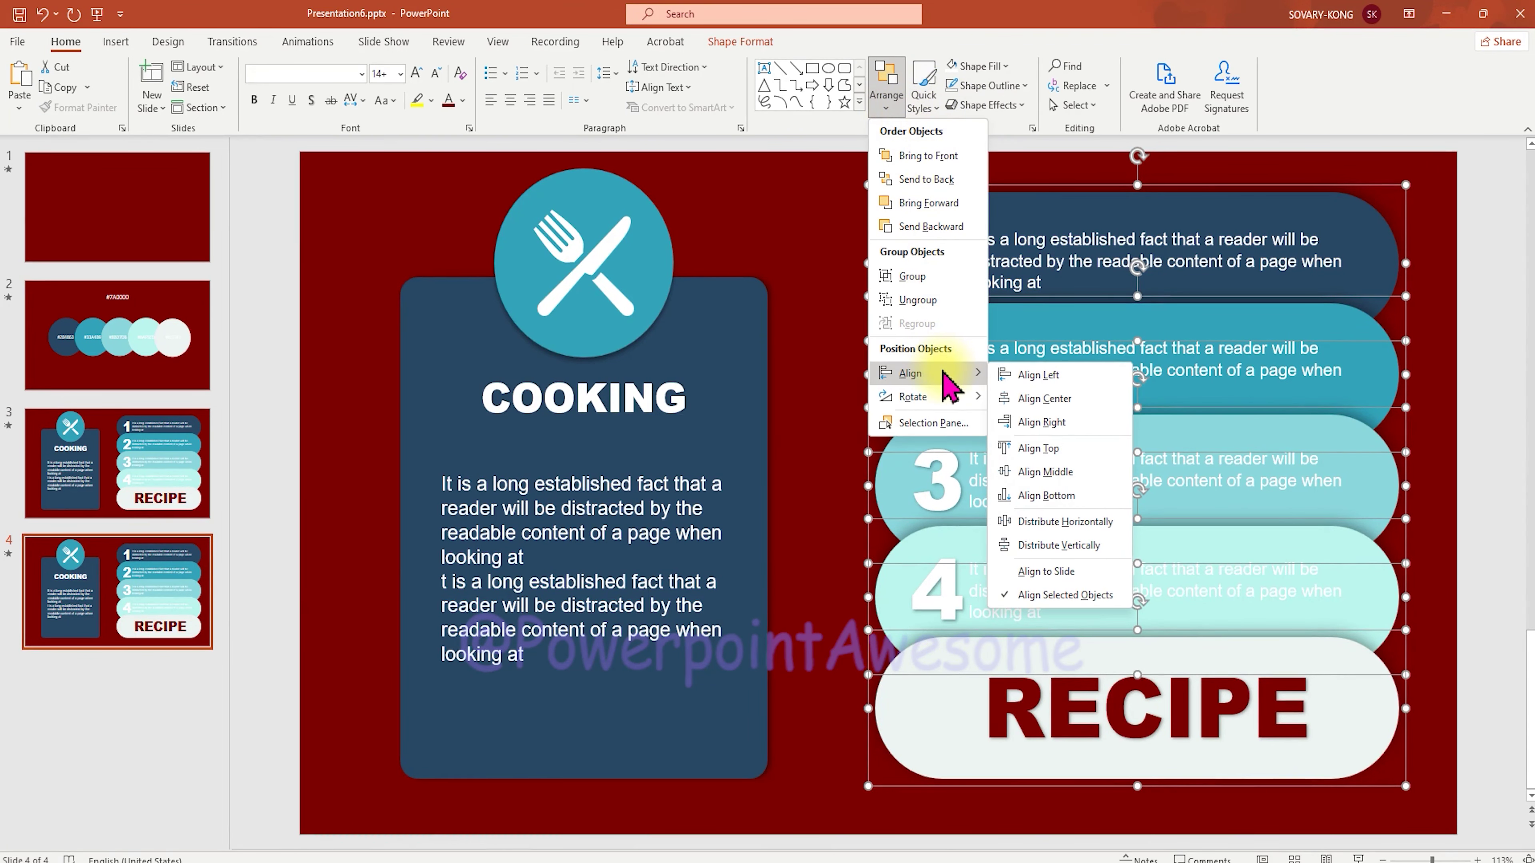
{"action": "left_click", "coordinate": [1071, 477]}
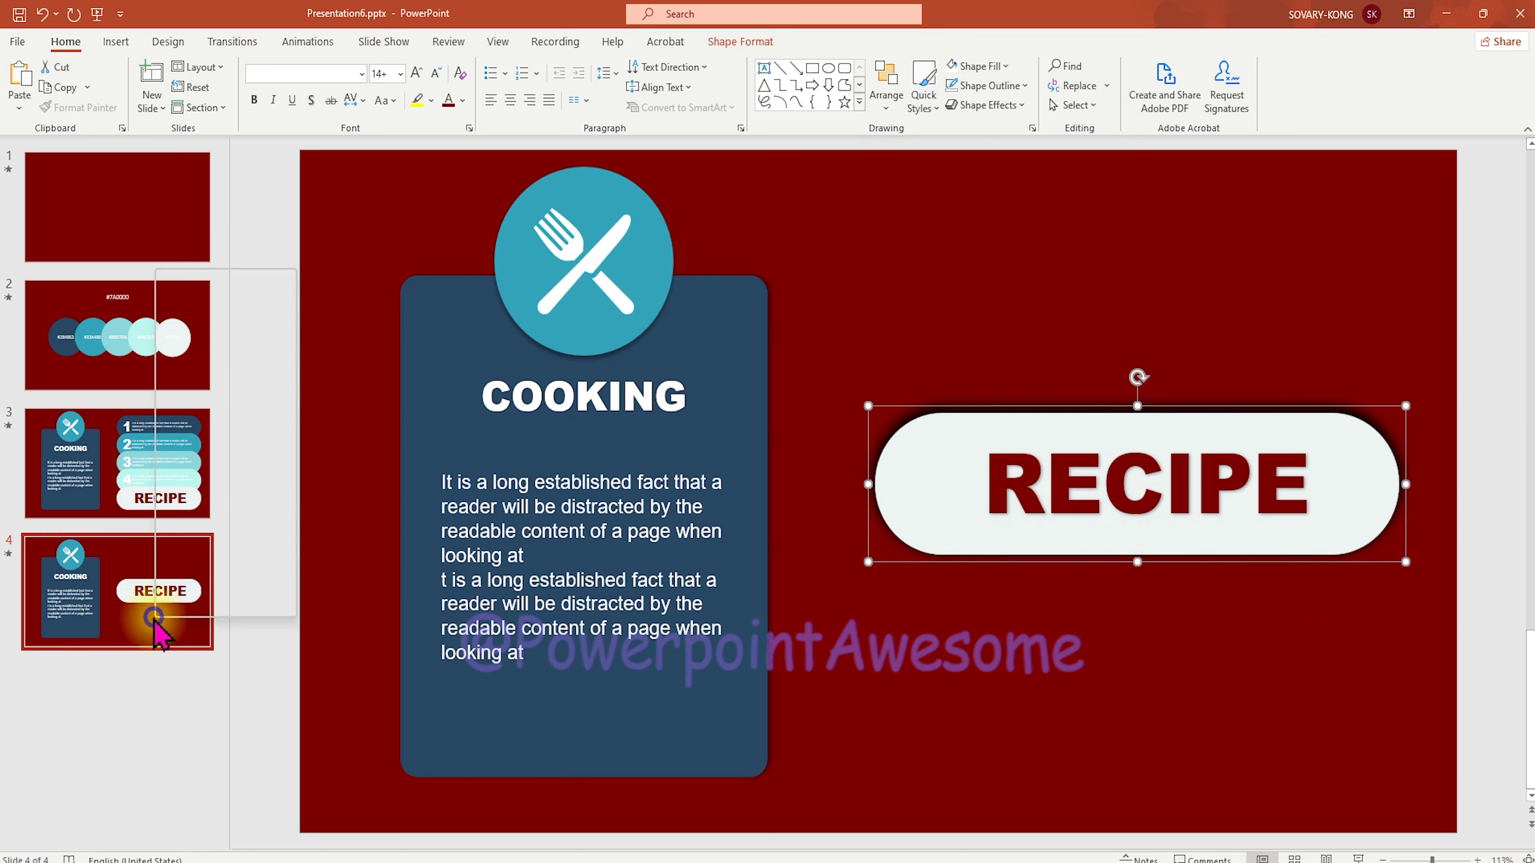
Step: Duplicate slide 4 as slide 5 and move its RECIPE pill up the slide
{"action": "right_click", "coordinate": [151, 629]}
{"action": "left_click", "coordinate": [193, 415]}
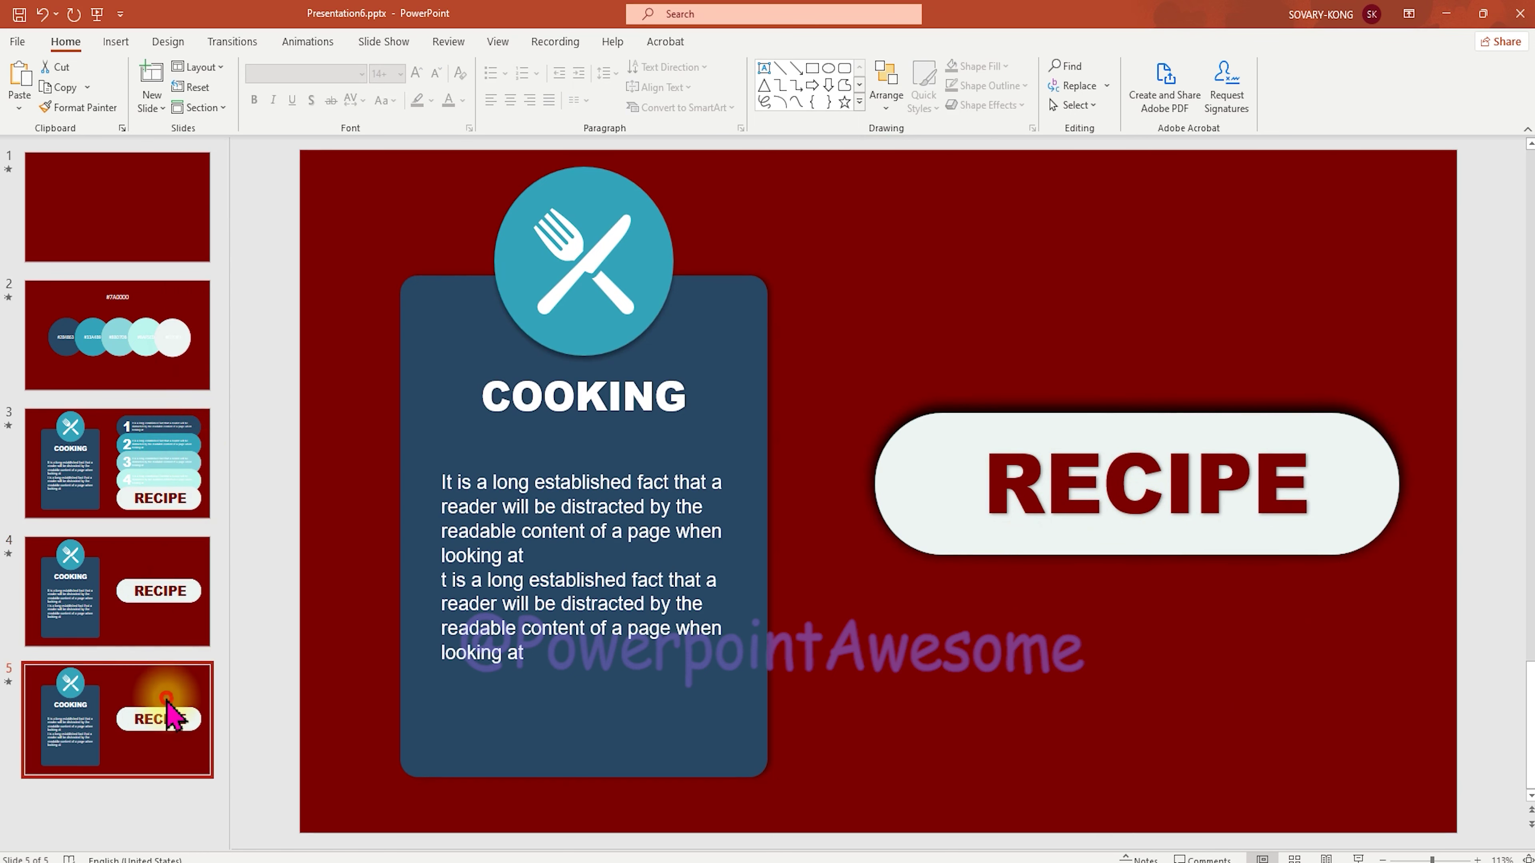
{"action": "left_click_drag", "start_coordinate": [839, 255], "coordinate": [1420, 780]}
{"action": "left_click_drag", "start_coordinate": [965, 502], "coordinate": [963, 276]}
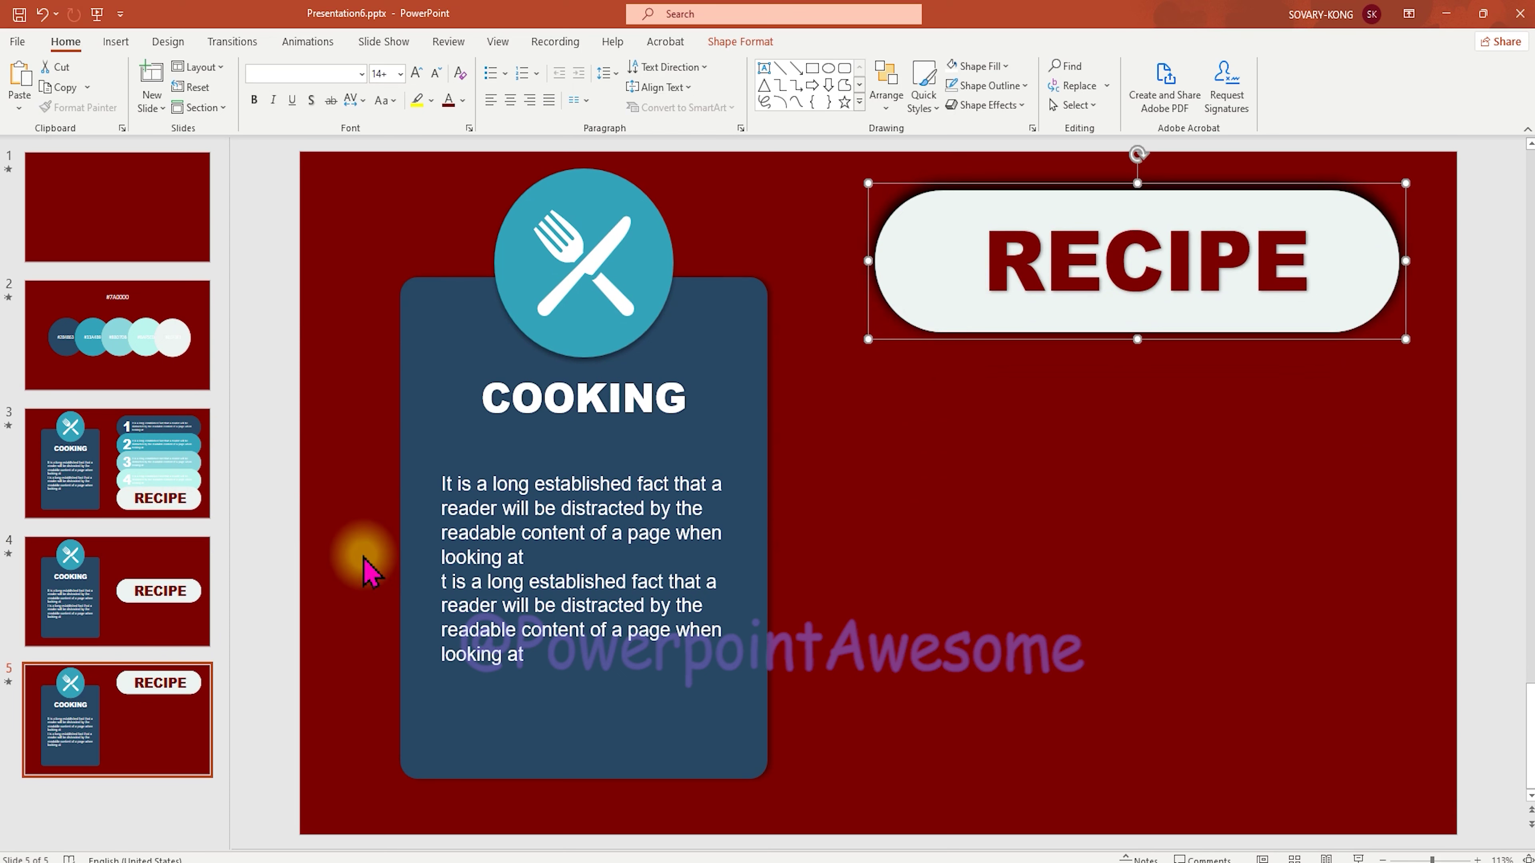
Step: Drag the numbered-steps slide below slide 5 in the thumbnail pane
{"action": "left_click", "coordinate": [124, 488]}
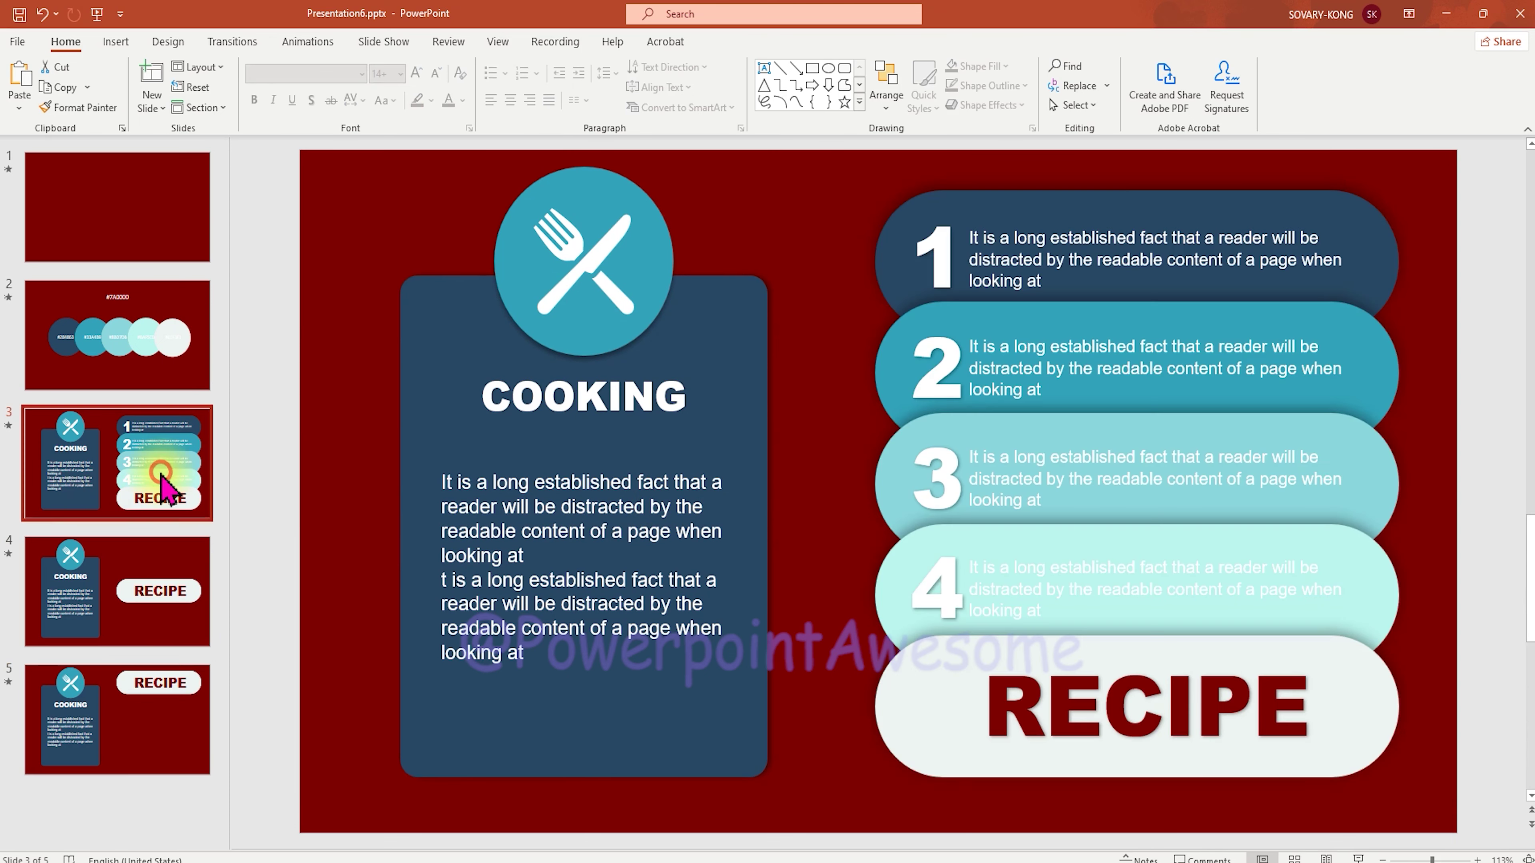
{"action": "left_click", "coordinate": [138, 704]}
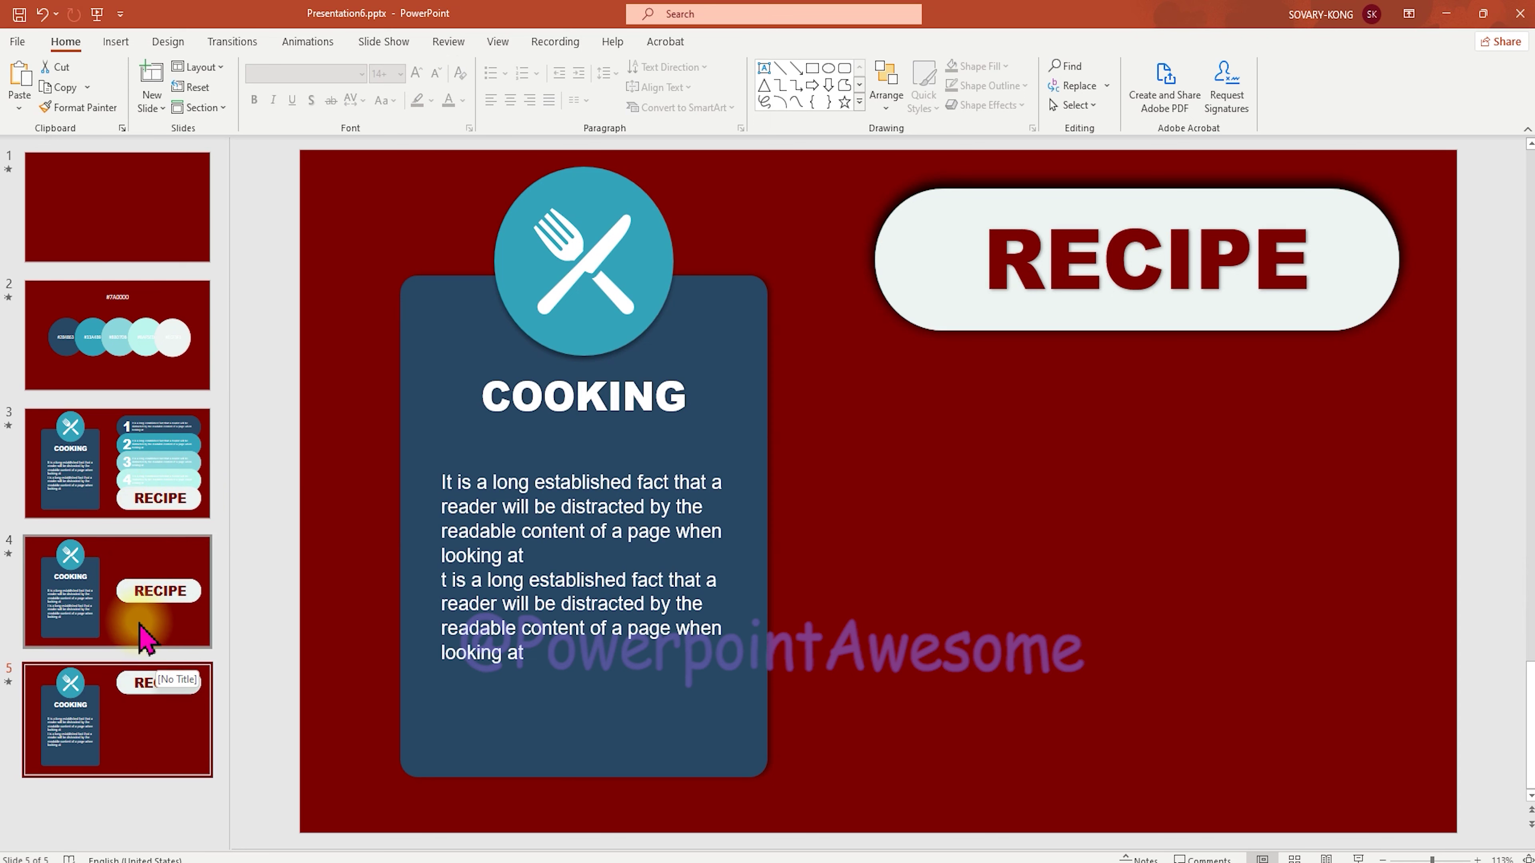
{"action": "left_click_drag", "start_coordinate": [159, 501], "coordinate": [168, 756]}
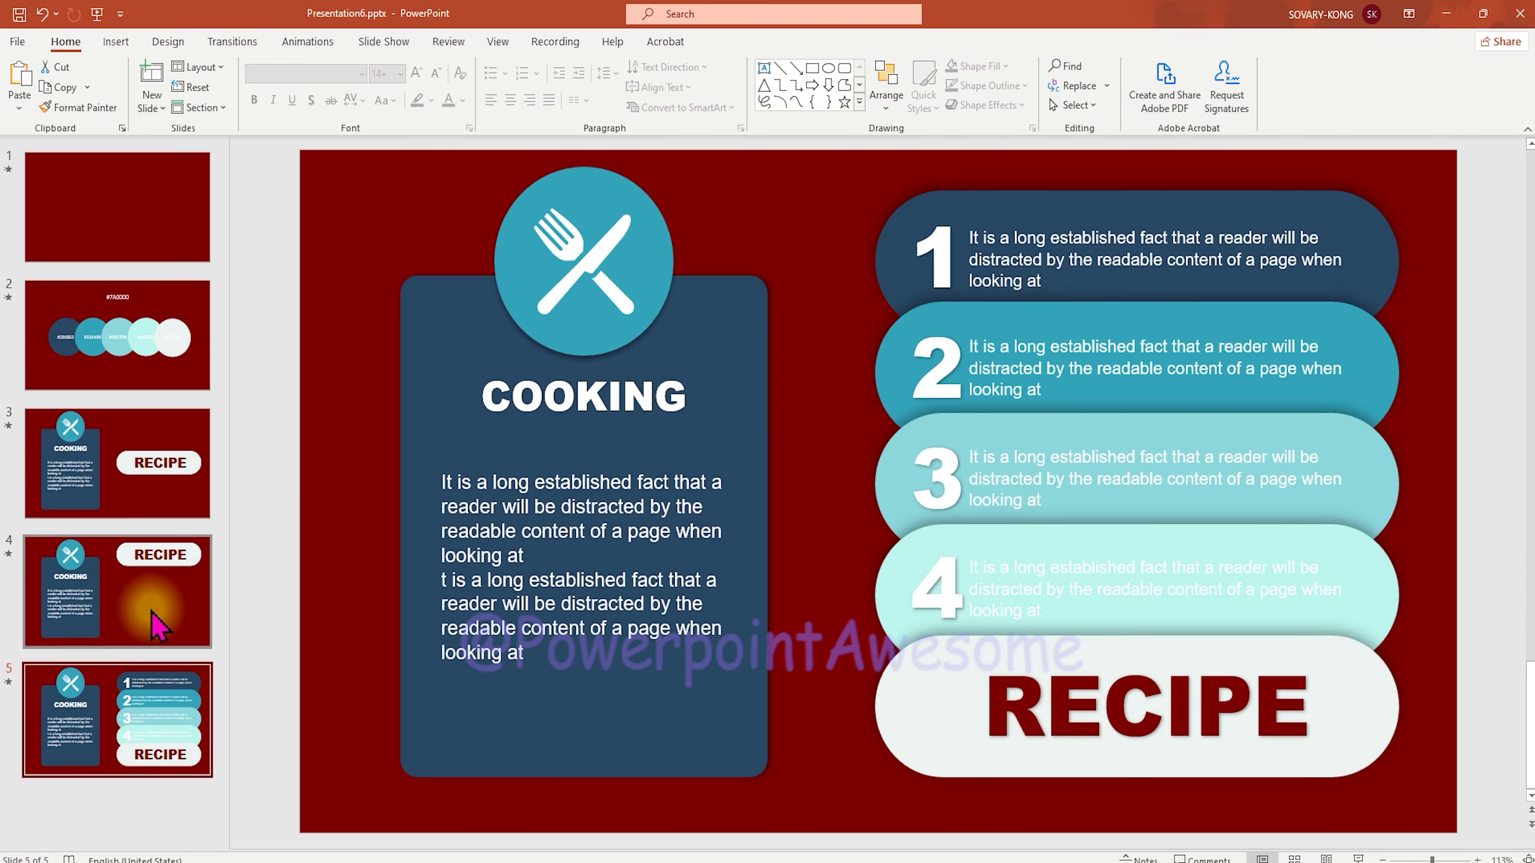
{"action": "left_click", "coordinate": [144, 474]}
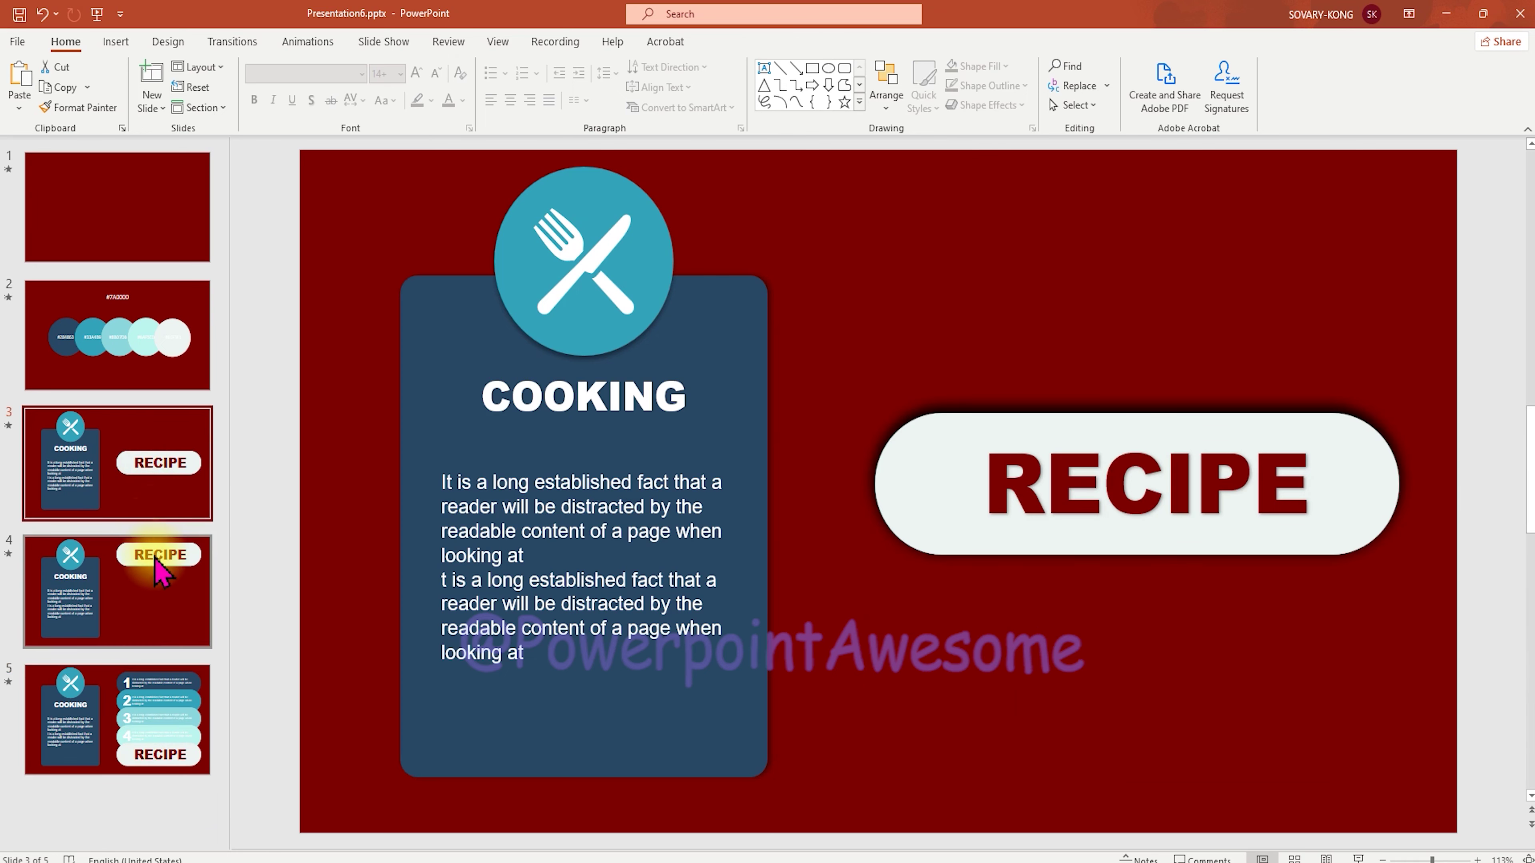
Step: Apply the Morph transition to slides 4 and 5 together, then view slide 3 for comparison
{"action": "left_click", "coordinate": [156, 577]}
{"action": "left_click", "coordinate": [154, 720], "text": "ctrl"}
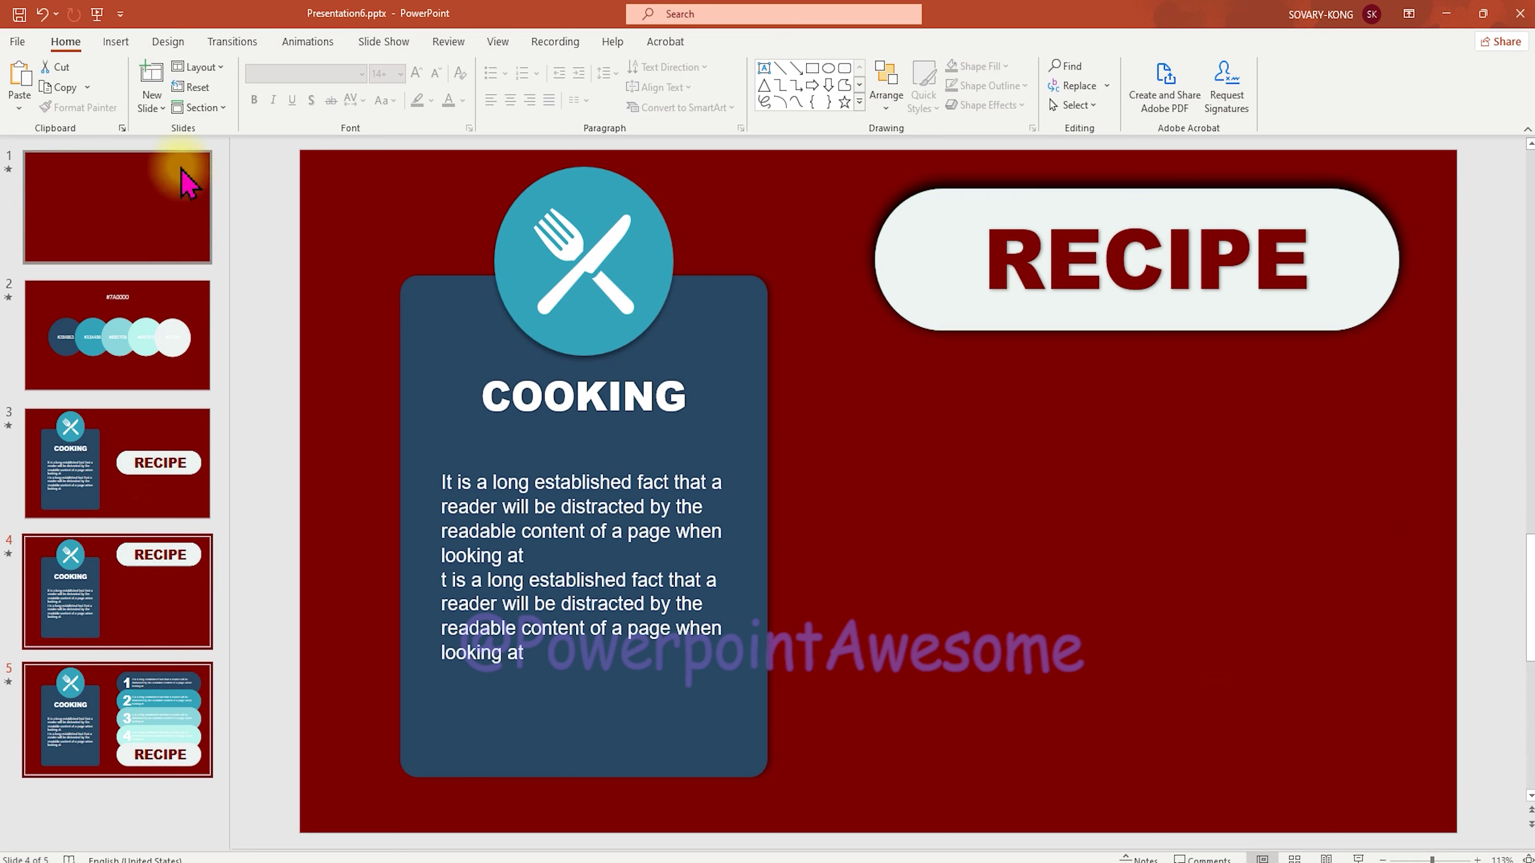
{"action": "left_click", "coordinate": [300, 42]}
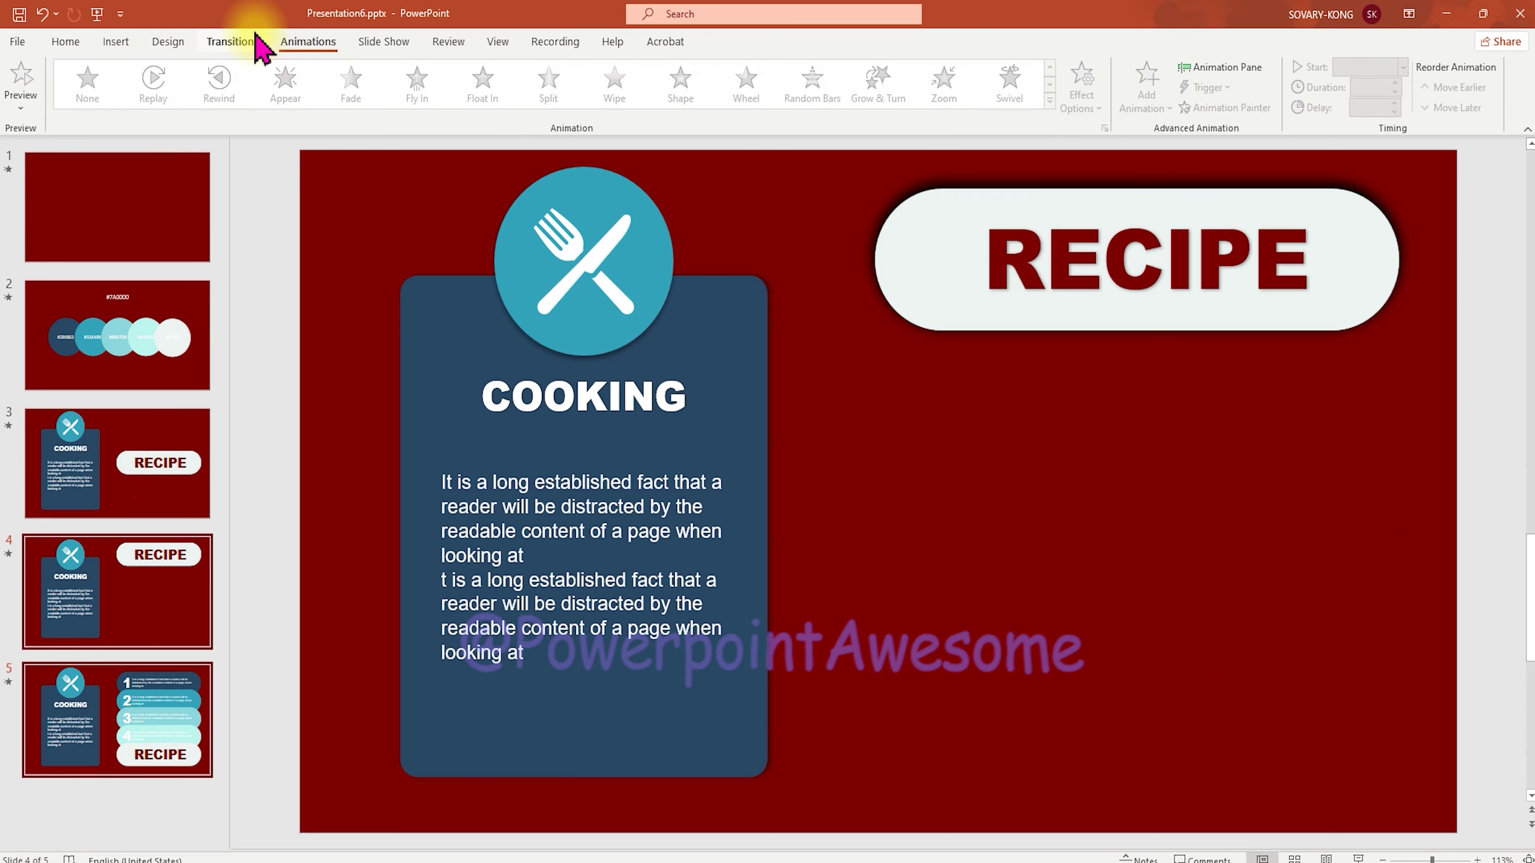
{"action": "left_click", "coordinate": [245, 41]}
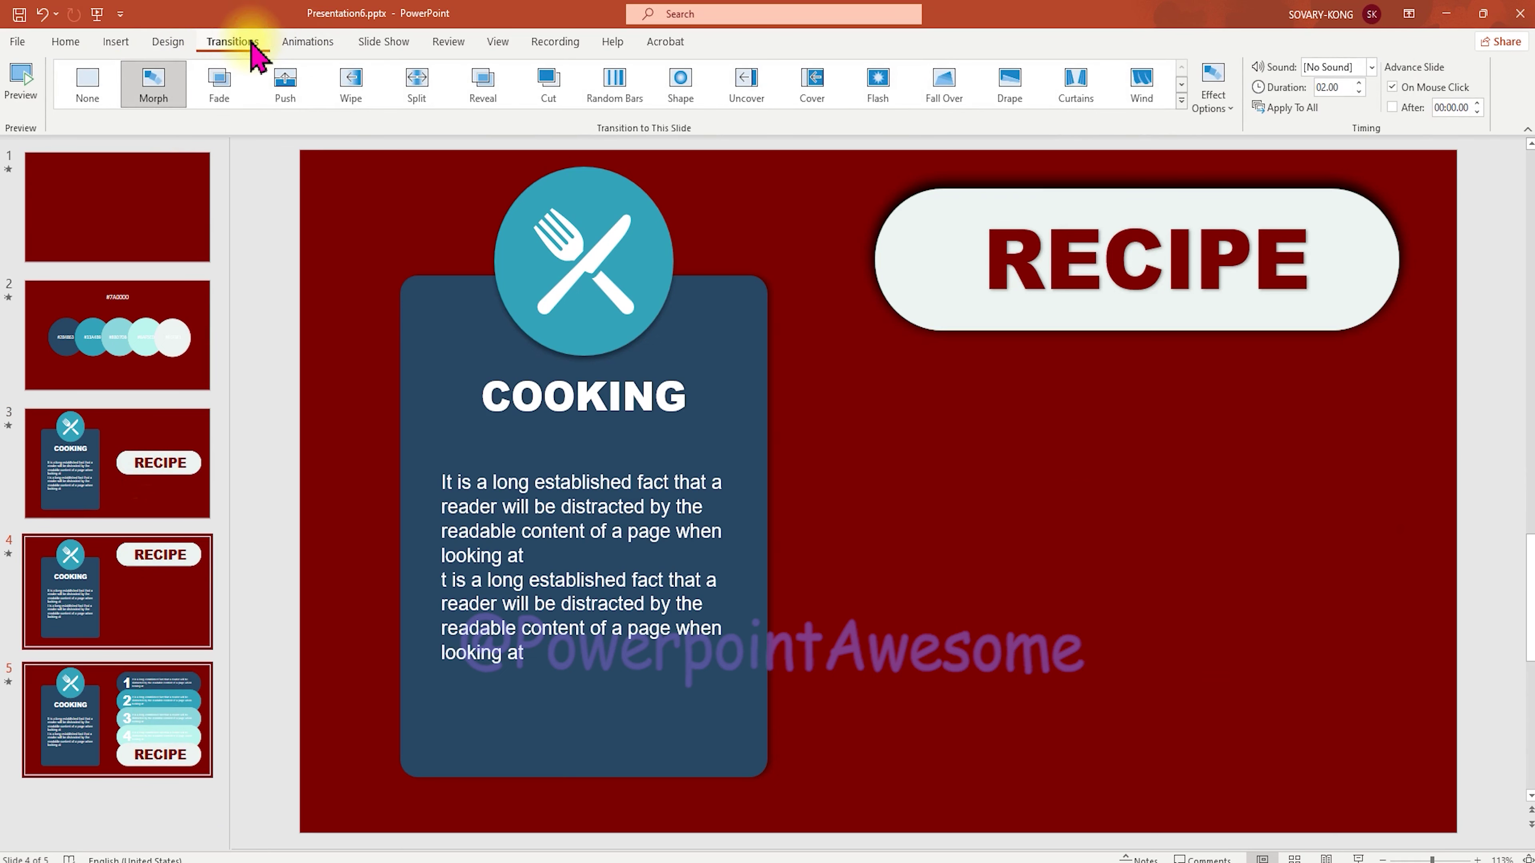
{"action": "left_click", "coordinate": [156, 100]}
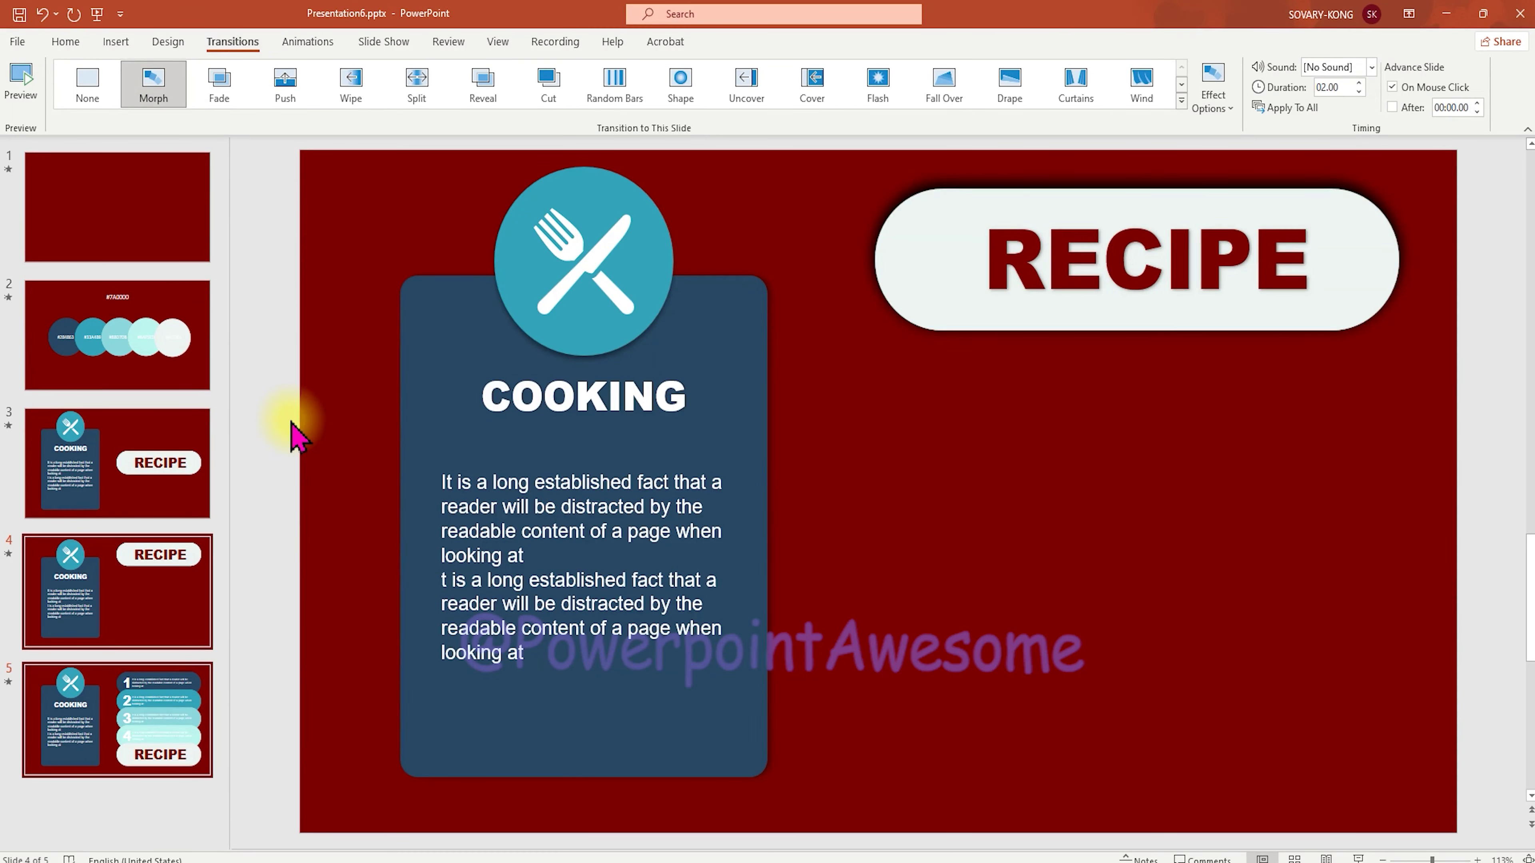
{"action": "left_click", "coordinate": [175, 484]}
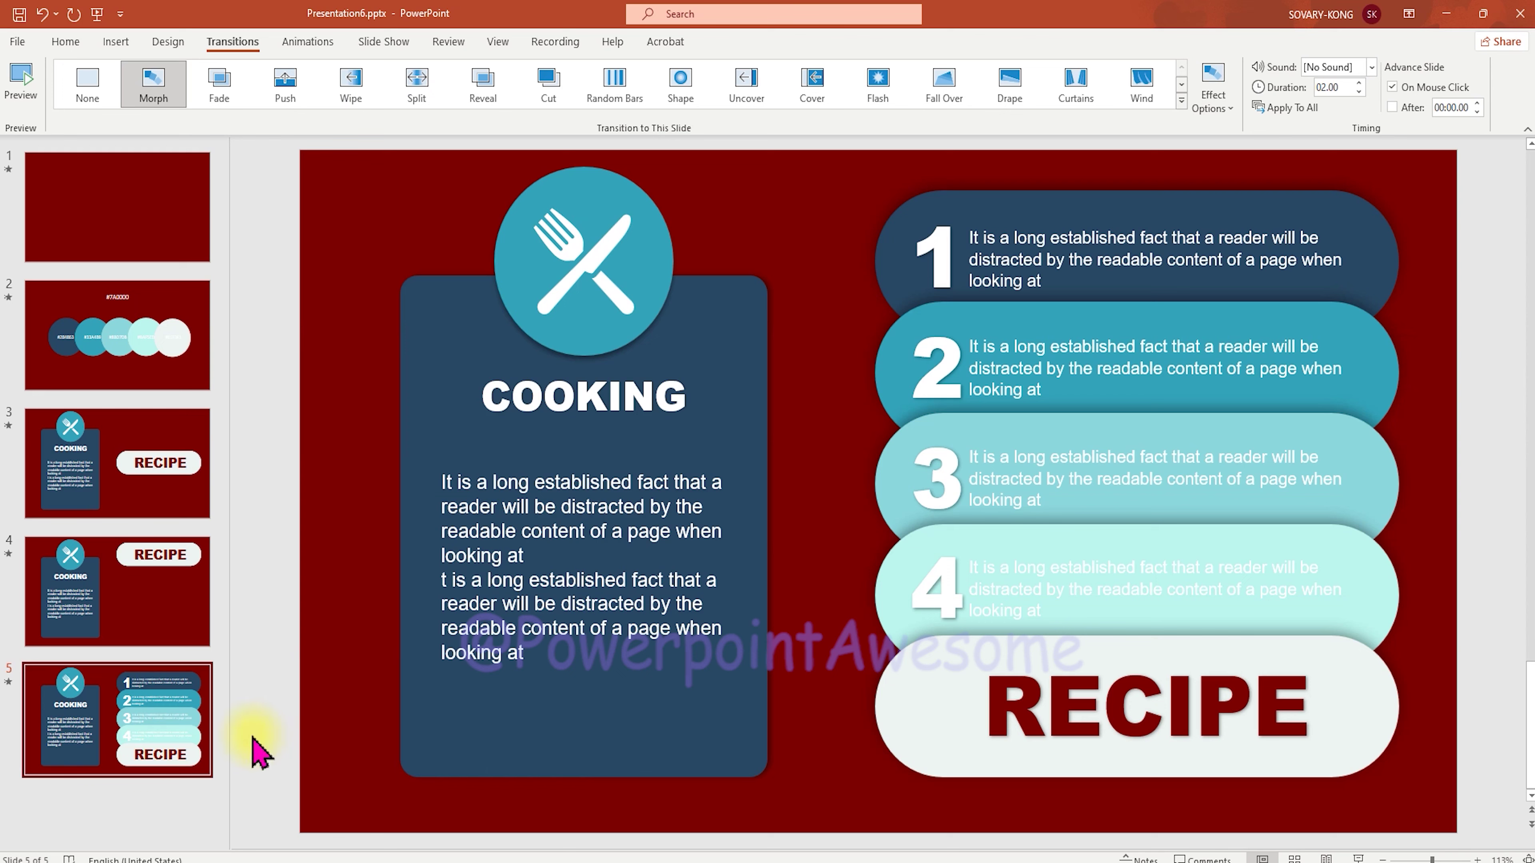
Step: Duplicate slide 5 as slide 6 and drag all five pills together toward the right edge
{"action": "right_click", "coordinate": [192, 725]}
{"action": "left_click", "coordinate": [250, 517]}
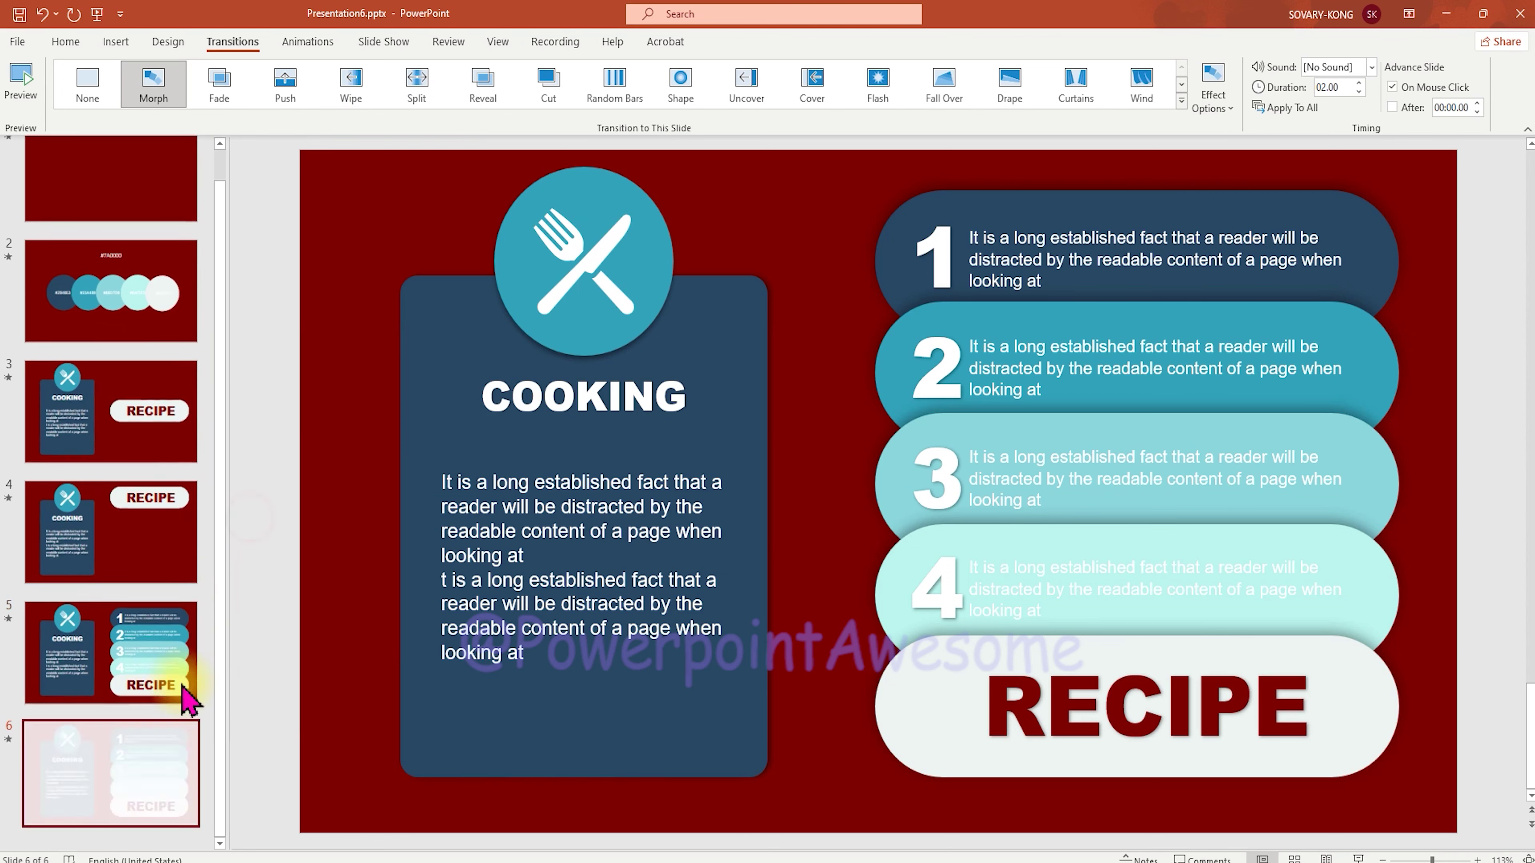
{"action": "left_click", "coordinate": [992, 205]}
{"action": "scroll", "coordinate": [949, 559], "scroll_direction": "down", "scroll_amount": 4, "text": "ctrl"}
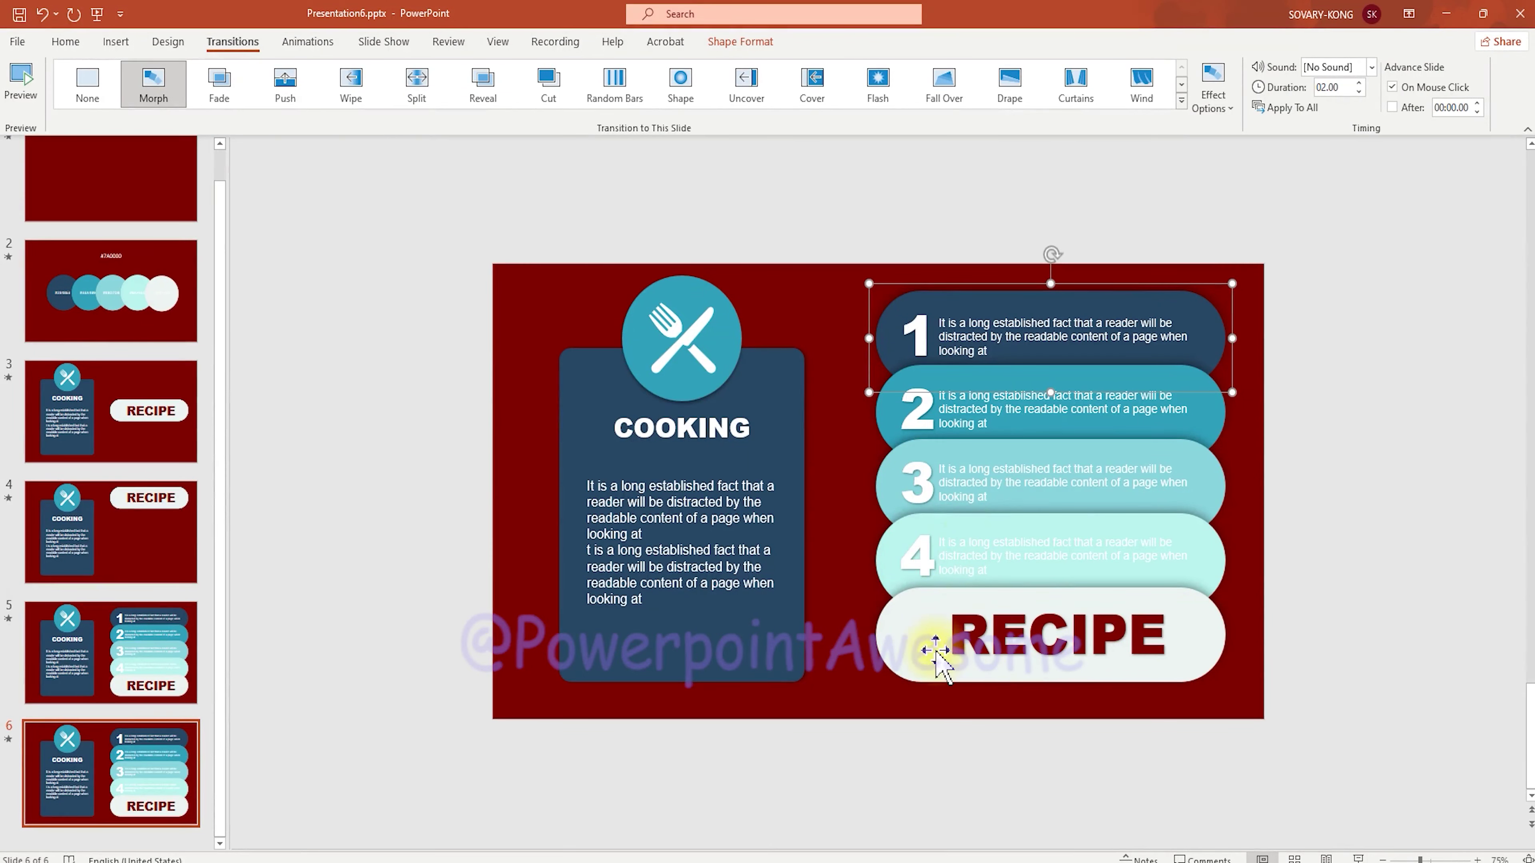
{"action": "left_click_drag", "start_coordinate": [852, 211], "coordinate": [1349, 846]}
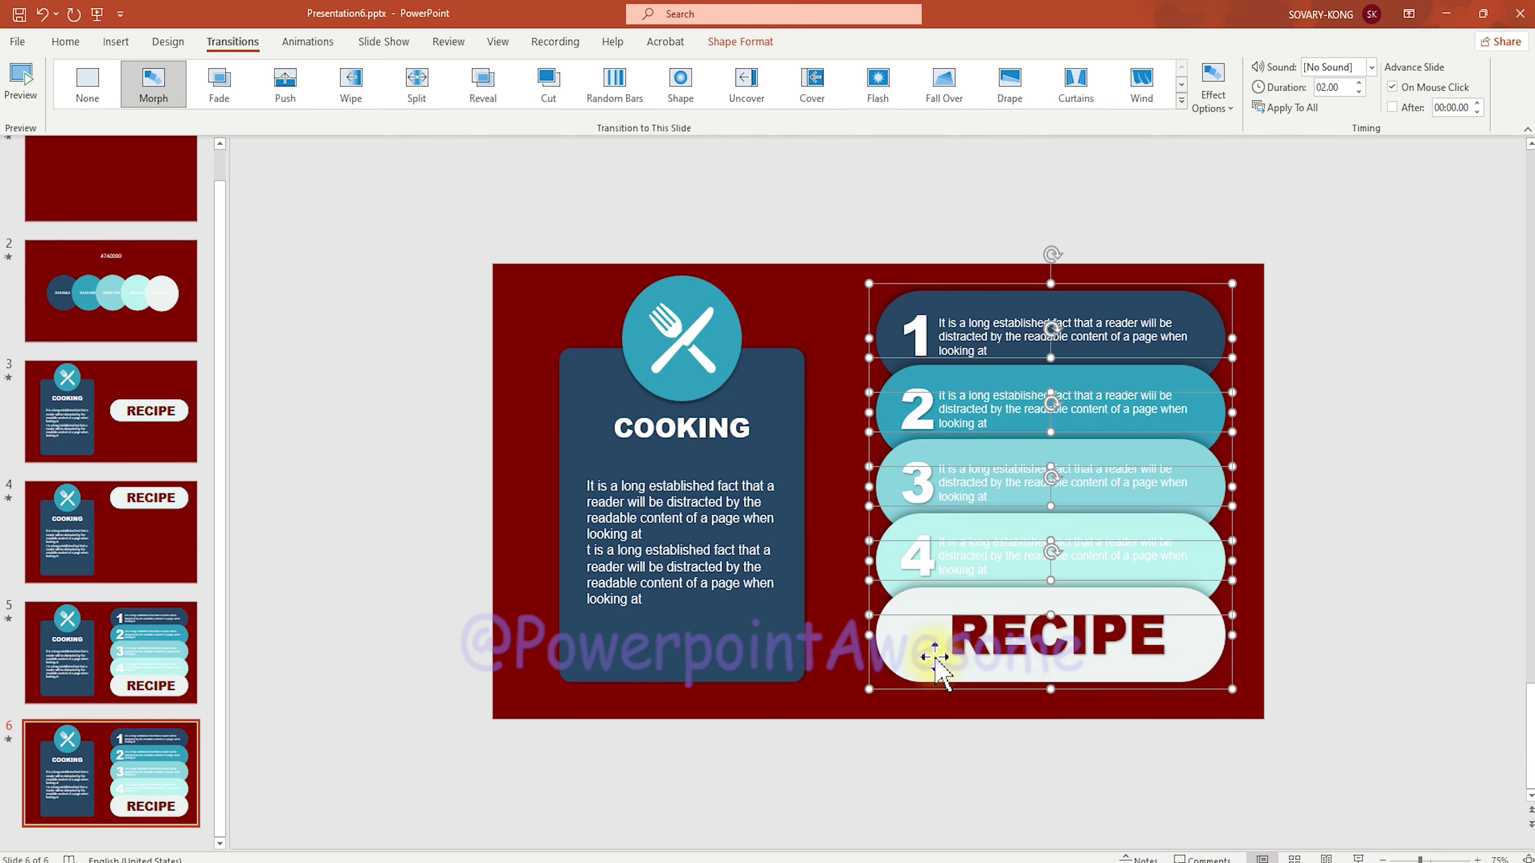
{"action": "left_click_drag", "start_coordinate": [928, 654], "coordinate": [1413, 668]}
{"action": "left_click_drag", "start_coordinate": [1206, 658], "coordinate": [1389, 660]}
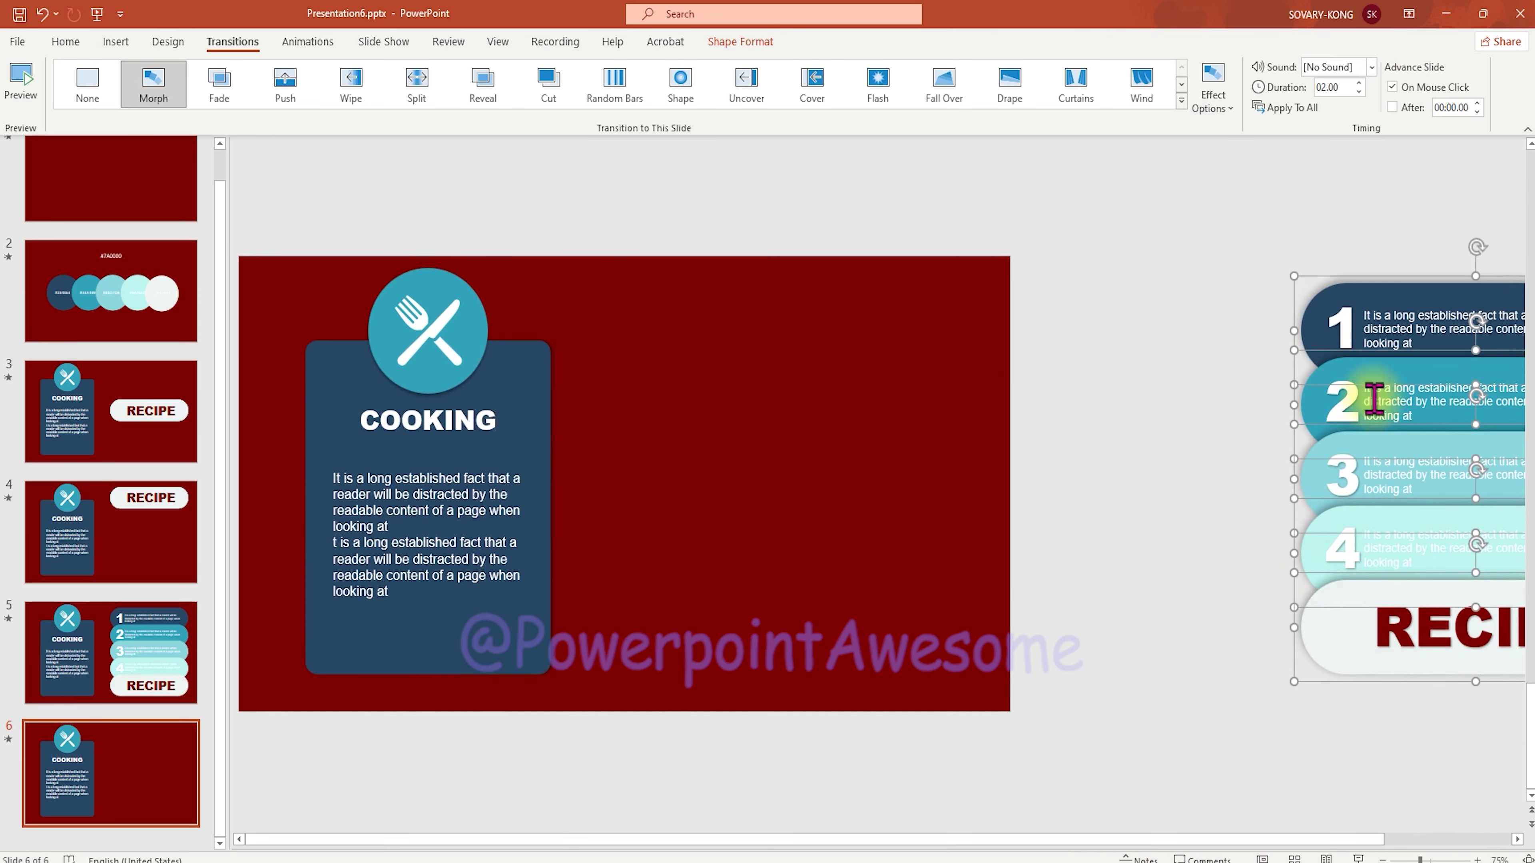
{"action": "left_click", "coordinate": [1188, 643]}
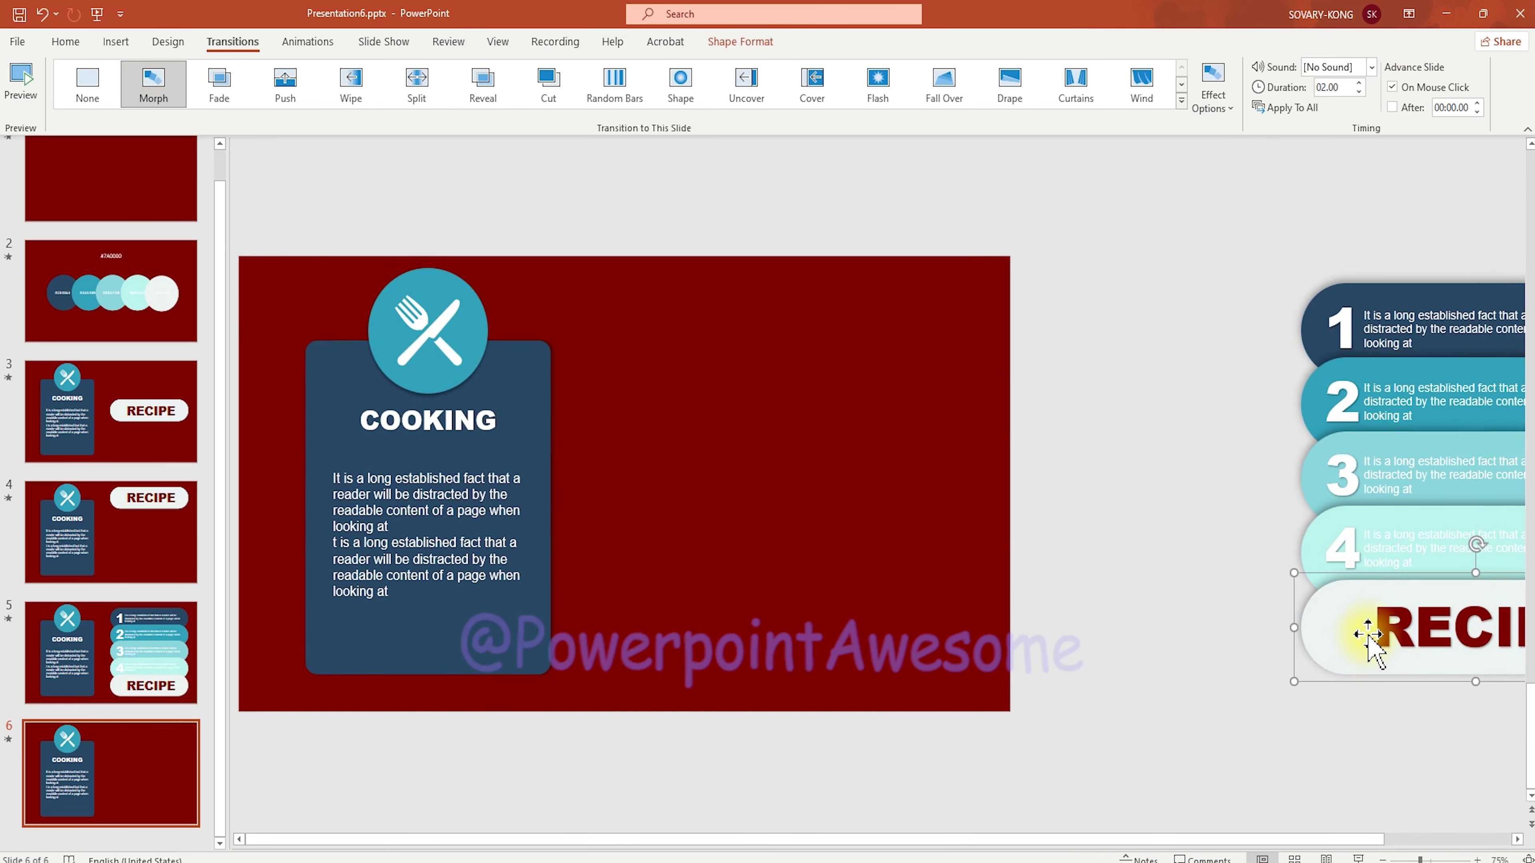
Step: Offset pills 2, 3, 4 and RECIPE progressively leftward into a staircase, then shift them off-slide right
{"action": "left_click_drag", "start_coordinate": [1408, 373], "coordinate": [1251, 375]}
{"action": "left_click", "coordinate": [1320, 484]}
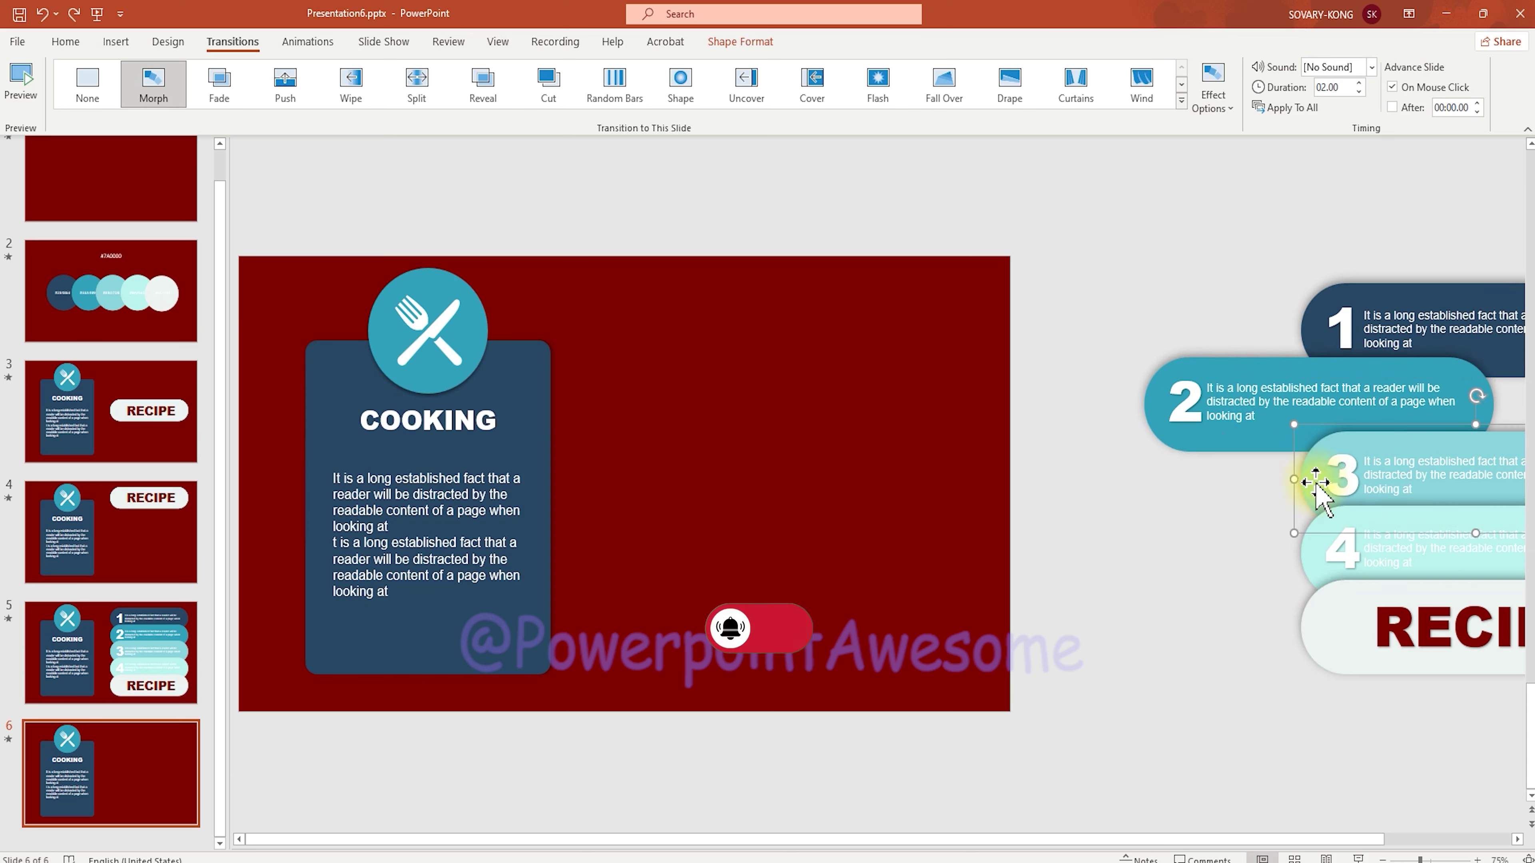
{"action": "left_click_drag", "start_coordinate": [1315, 482], "coordinate": [1055, 488]}
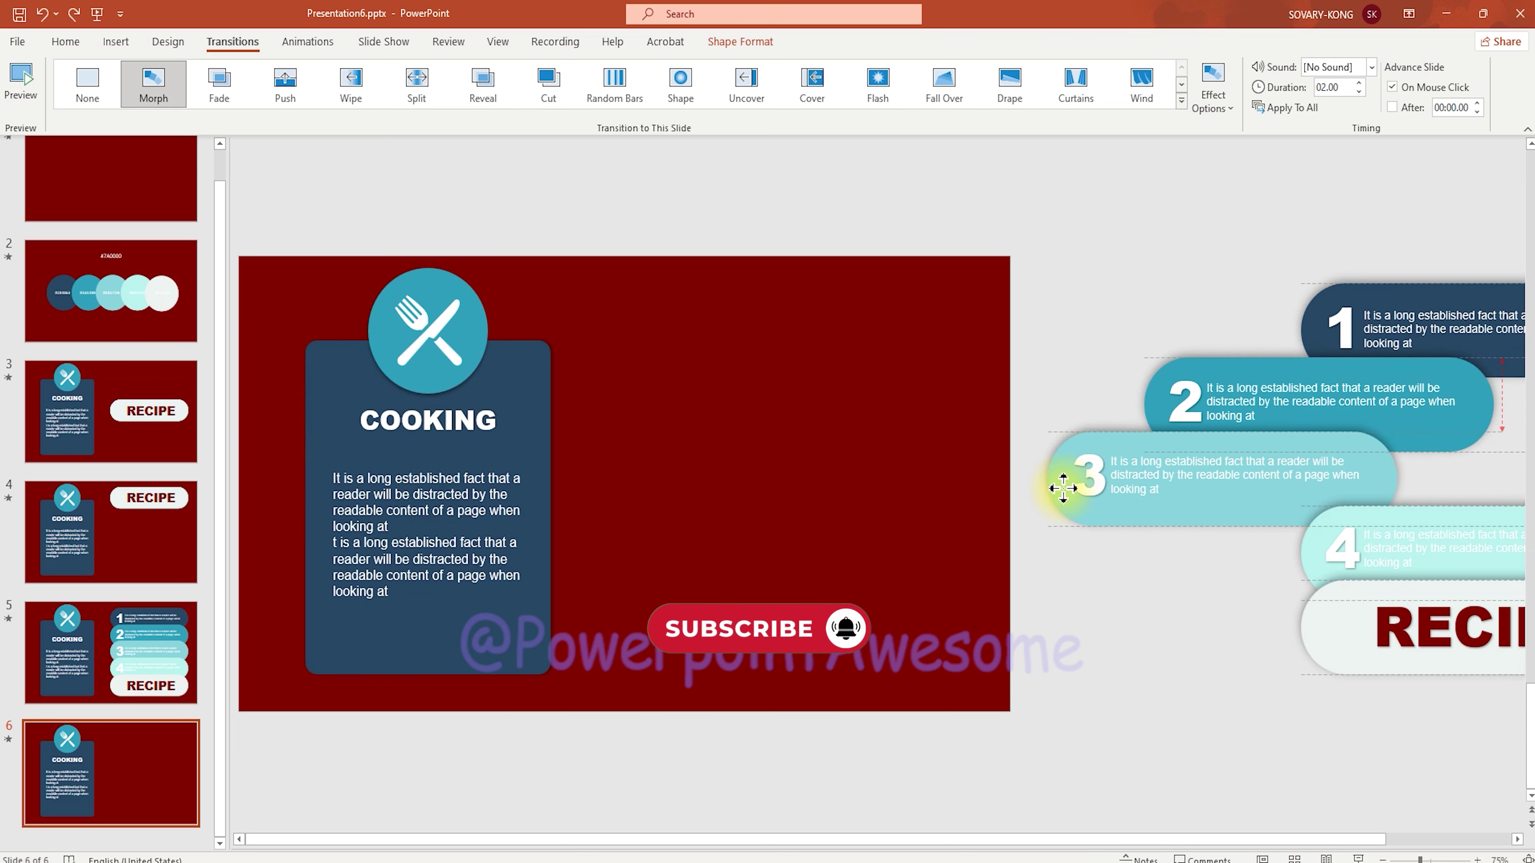
{"action": "left_click_drag", "start_coordinate": [1316, 571], "coordinate": [972, 568]}
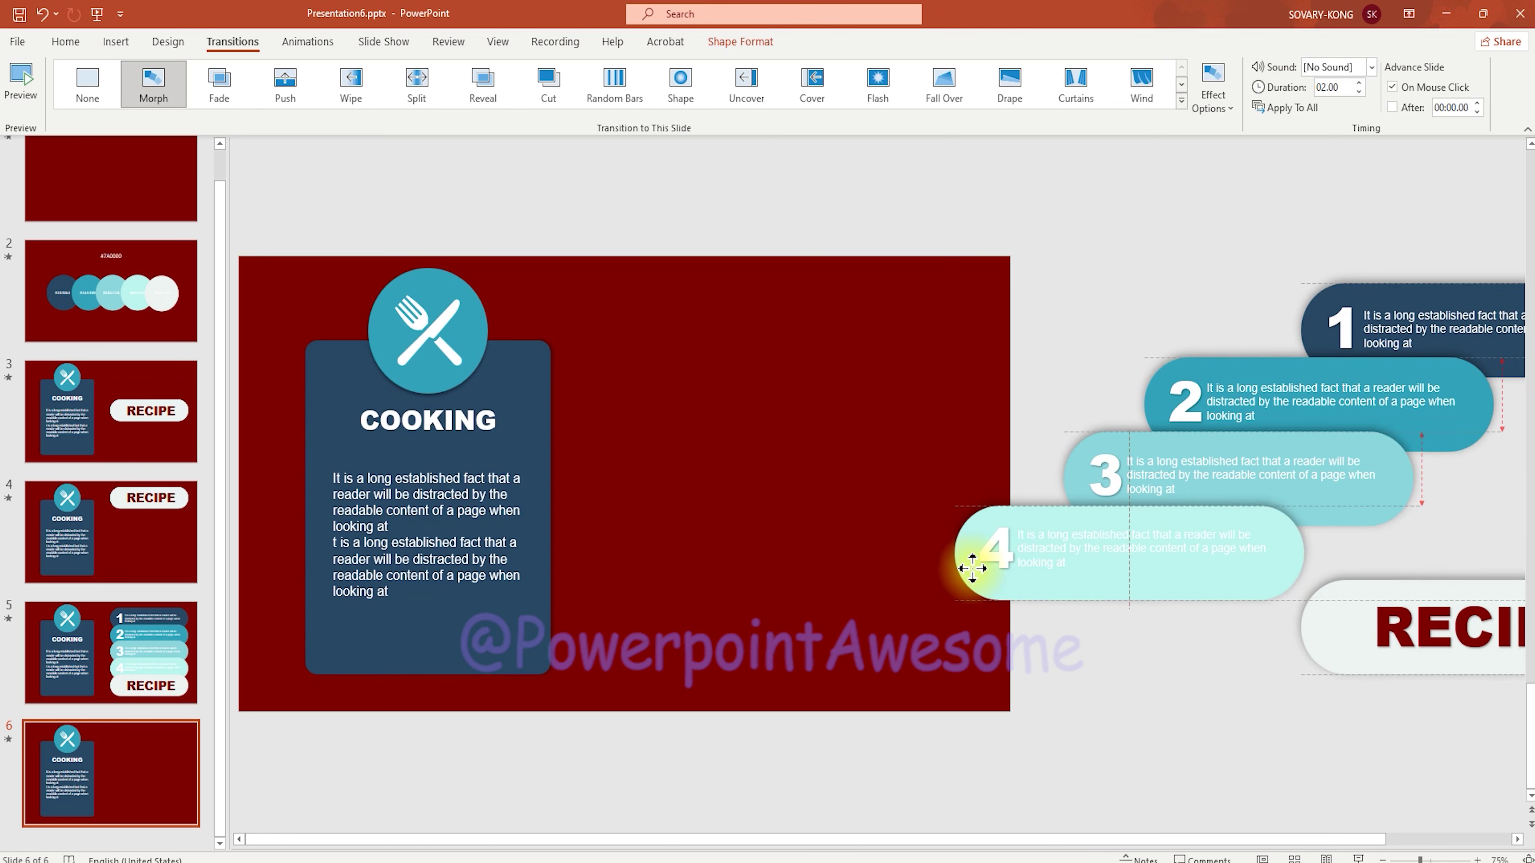
{"action": "left_click_drag", "start_coordinate": [1327, 660], "coordinate": [919, 654]}
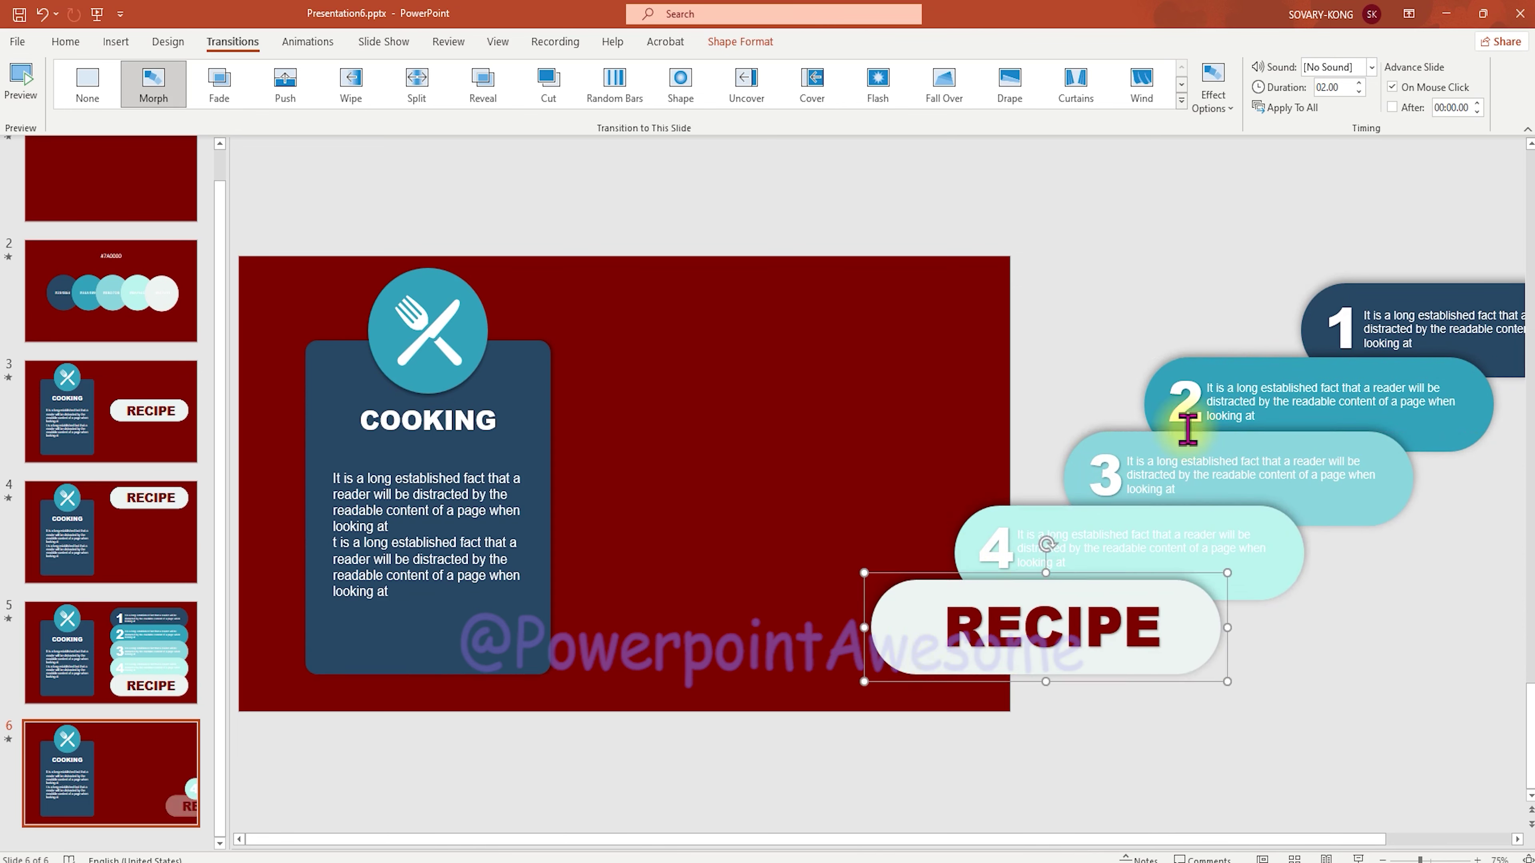
{"action": "left_click_drag", "start_coordinate": [1181, 599], "coordinate": [1221, 599]}
{"action": "left_click_drag", "start_coordinate": [1265, 837], "coordinate": [1405, 843]}
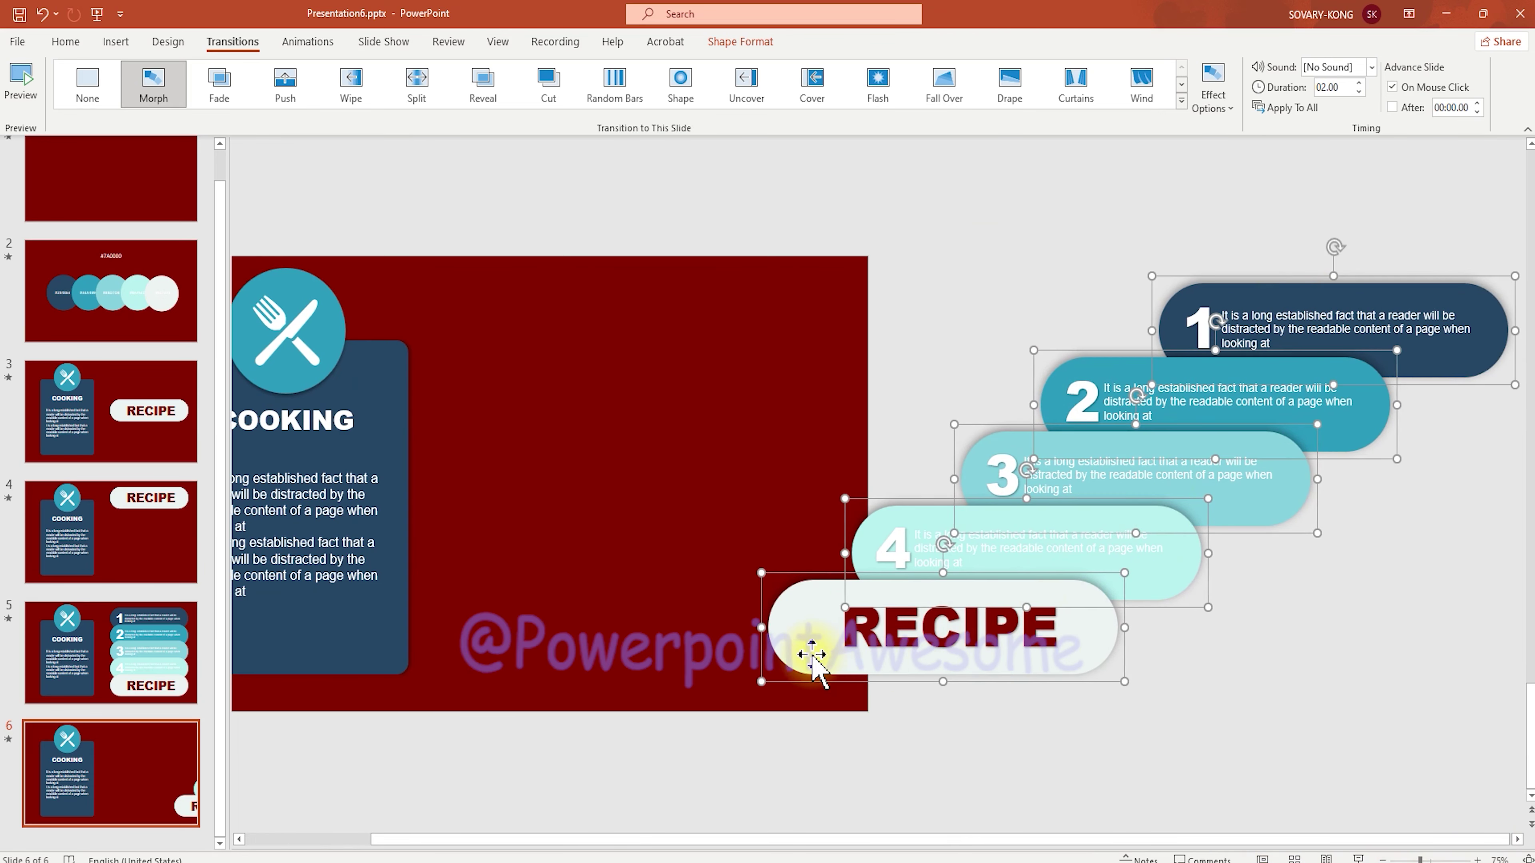
{"action": "left_click_drag", "start_coordinate": [812, 656], "coordinate": [975, 665]}
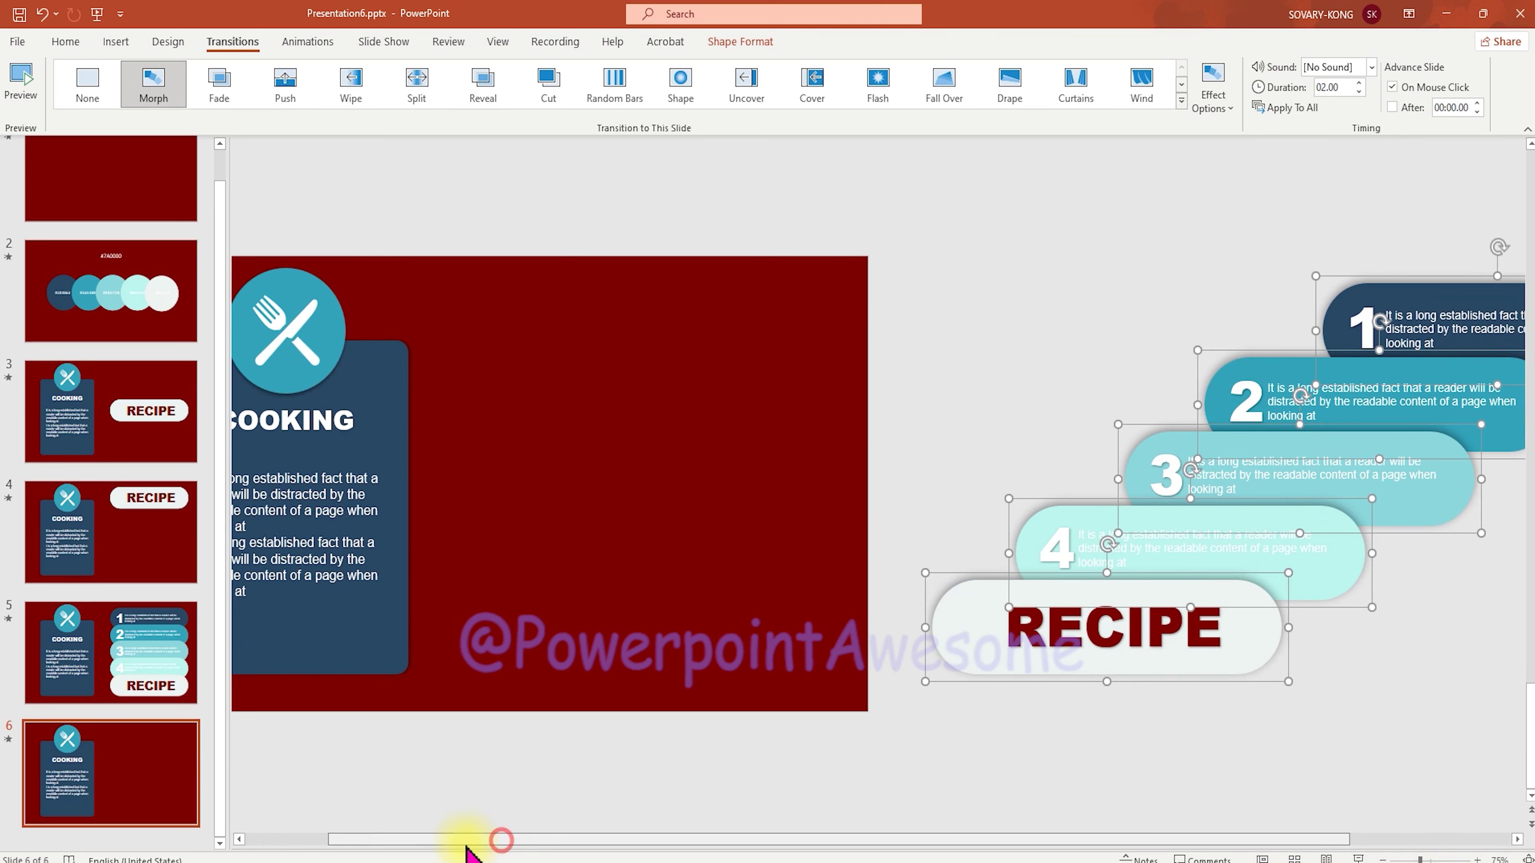
Step: Drag the COOKING card, icon and body text off slide 6's left edge, then move the COOKING title onto the card
{"action": "left_click", "coordinate": [387, 641]}
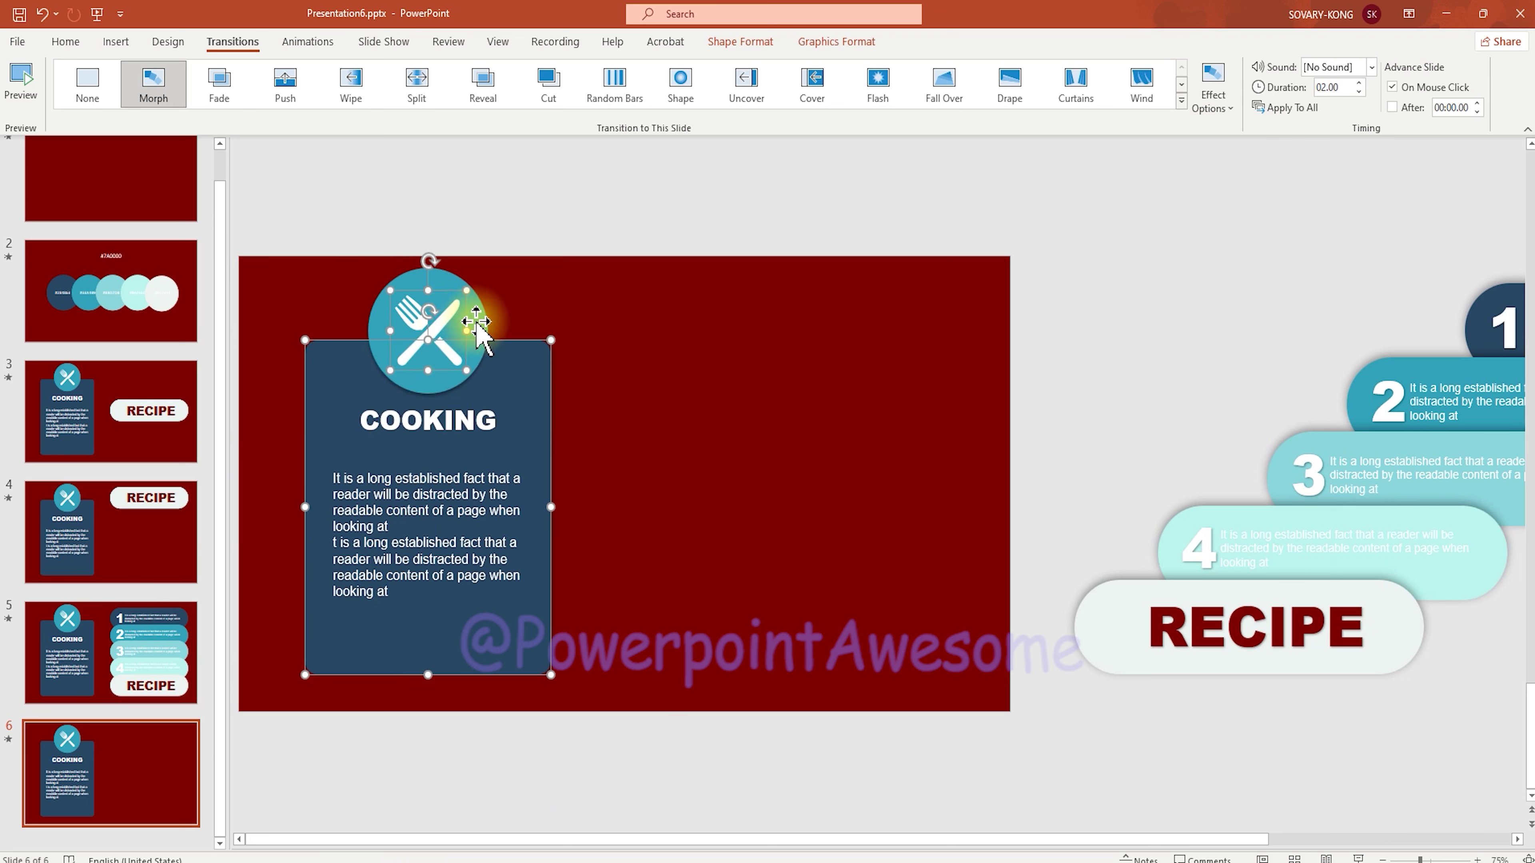
{"action": "left_click_drag", "start_coordinate": [501, 627], "coordinate": [387, 656]}
{"action": "left_click_drag", "start_coordinate": [535, 839], "coordinate": [352, 764]}
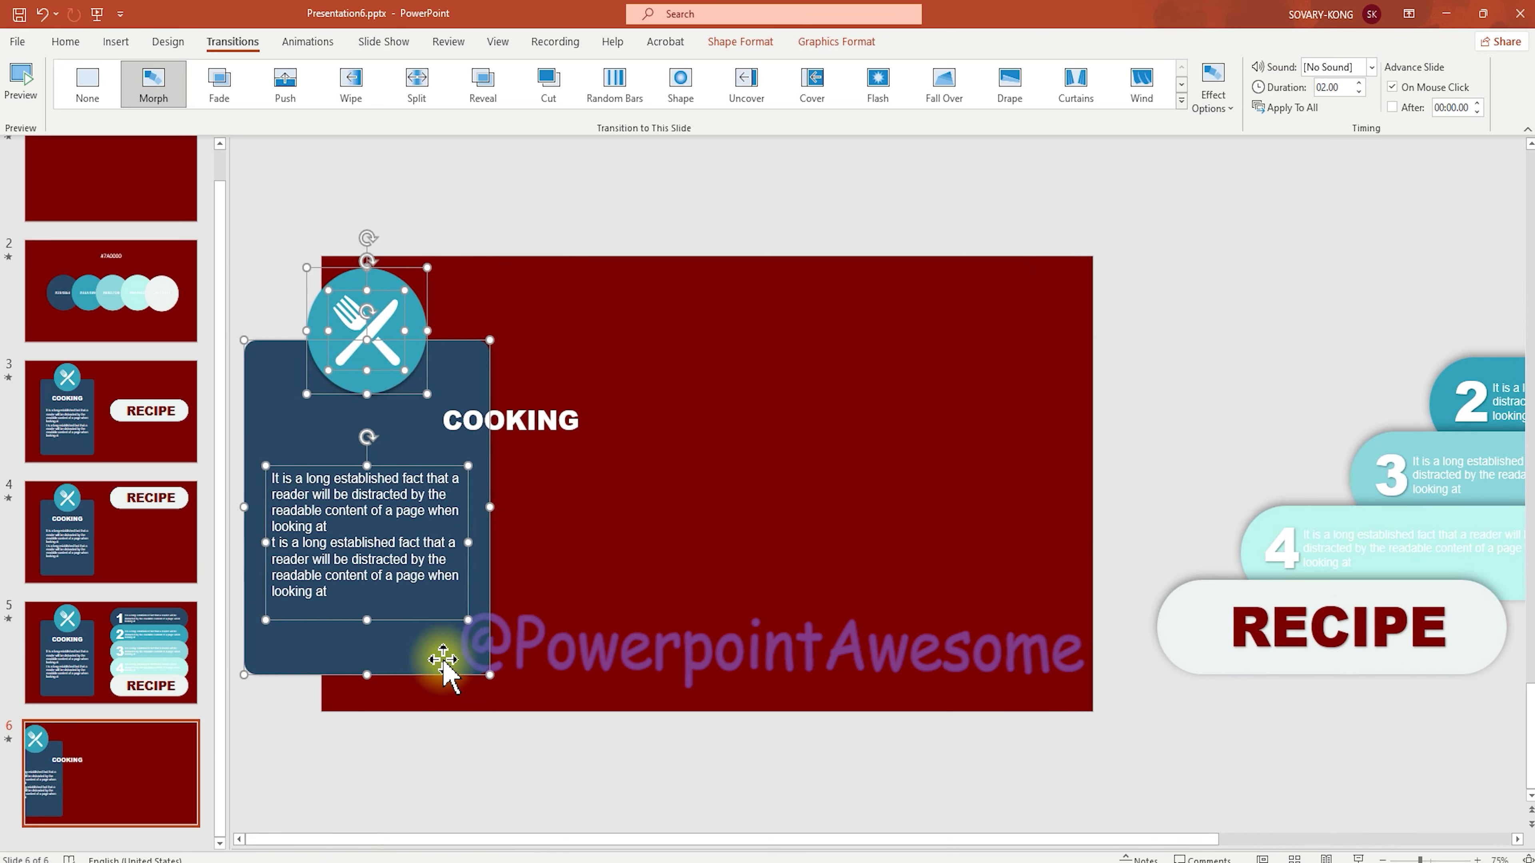
{"action": "left_click_drag", "start_coordinate": [444, 662], "coordinate": [296, 661]}
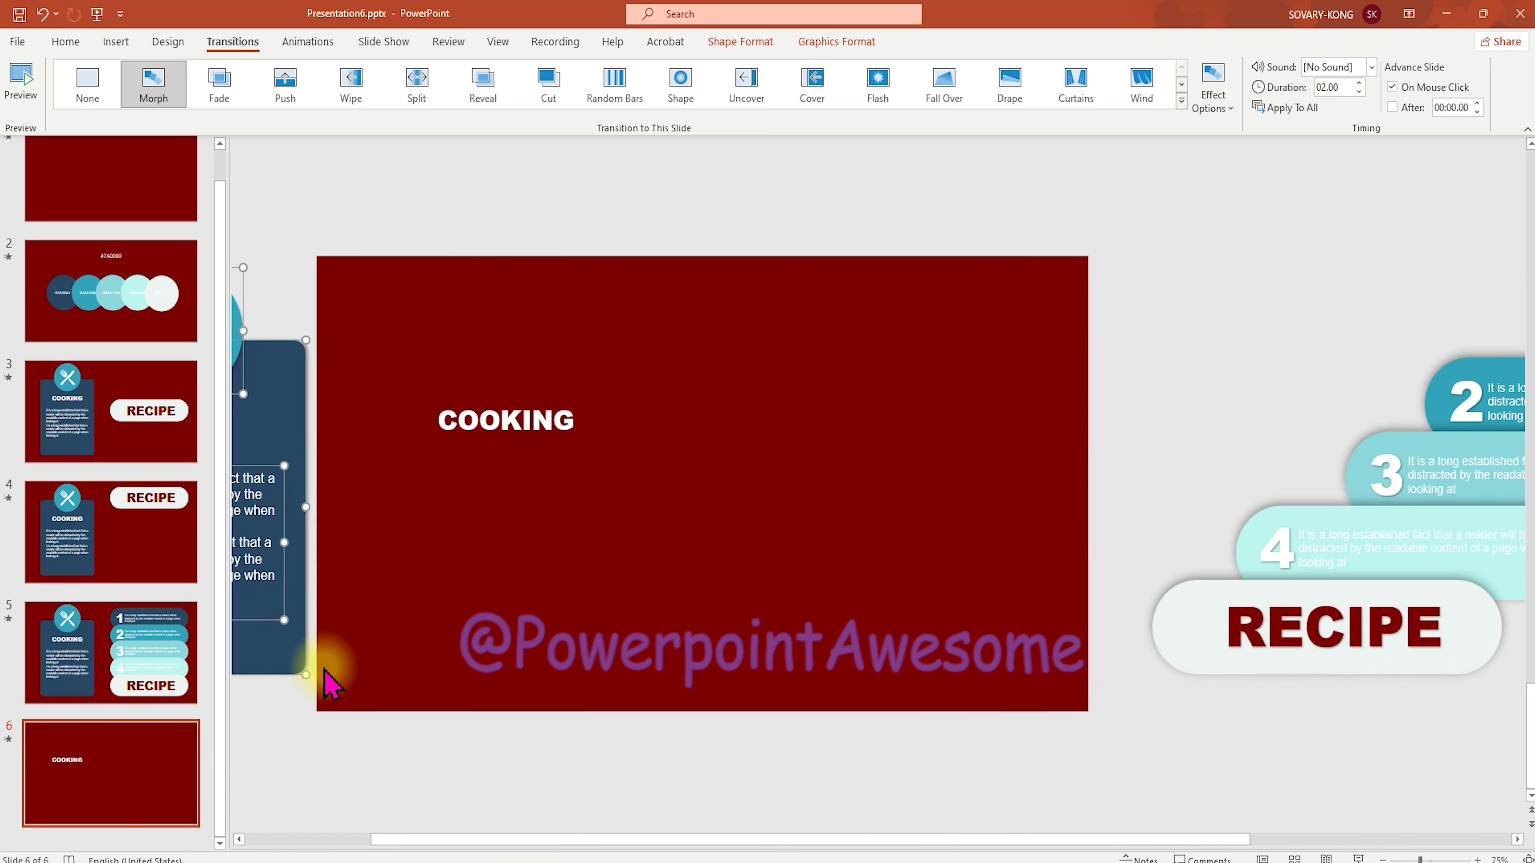
{"action": "scroll", "coordinate": [331, 683], "scroll_direction": "down", "scroll_amount": 3}
{"action": "left_click_drag", "start_coordinate": [412, 608], "coordinate": [393, 607]}
{"action": "left_click", "coordinate": [423, 707]}
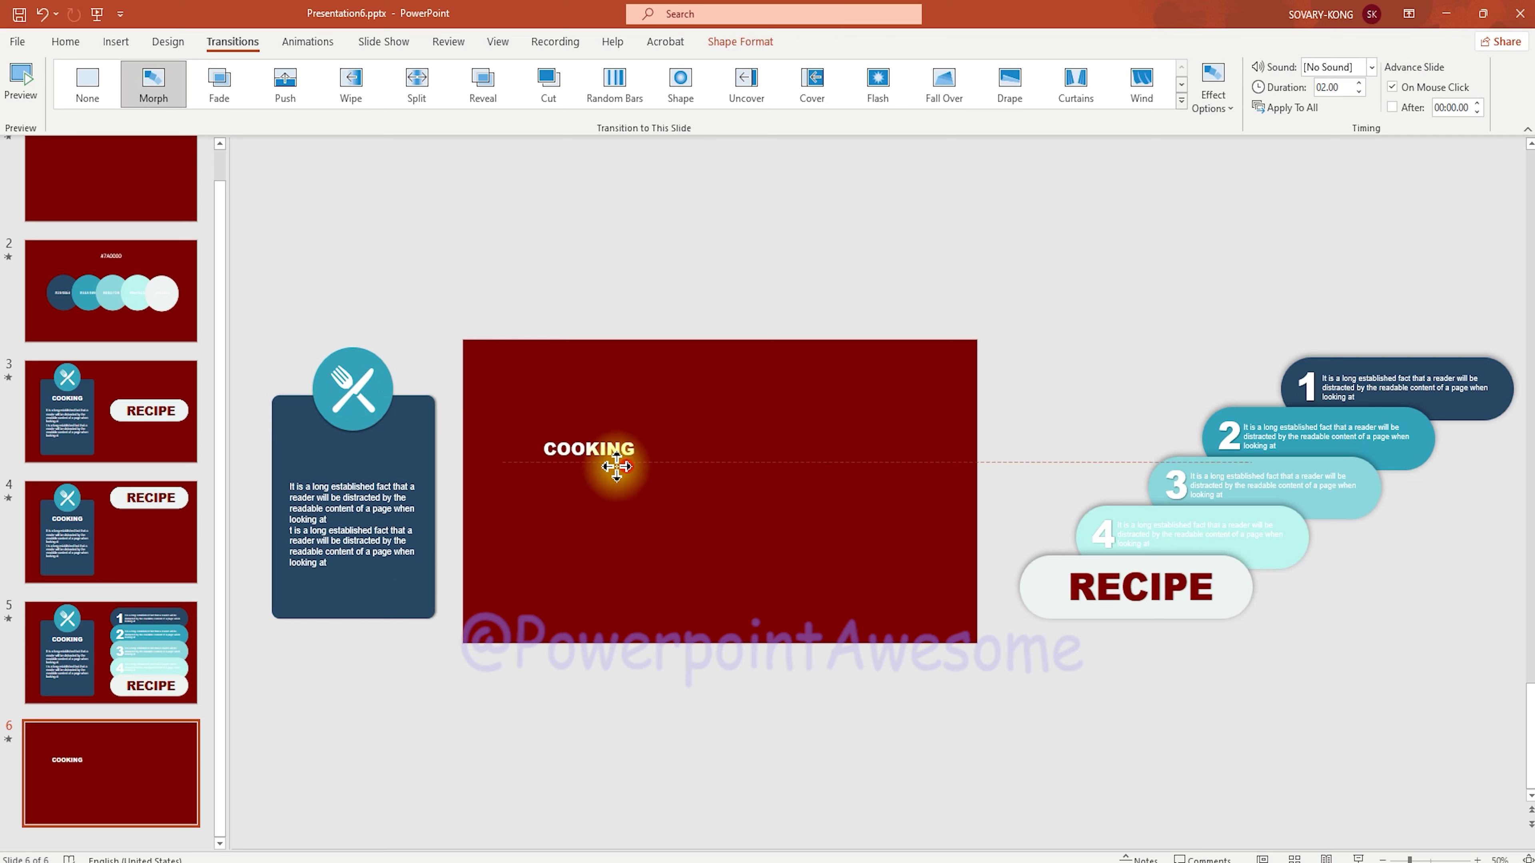
{"action": "left_click_drag", "start_coordinate": [607, 467], "coordinate": [429, 472]}
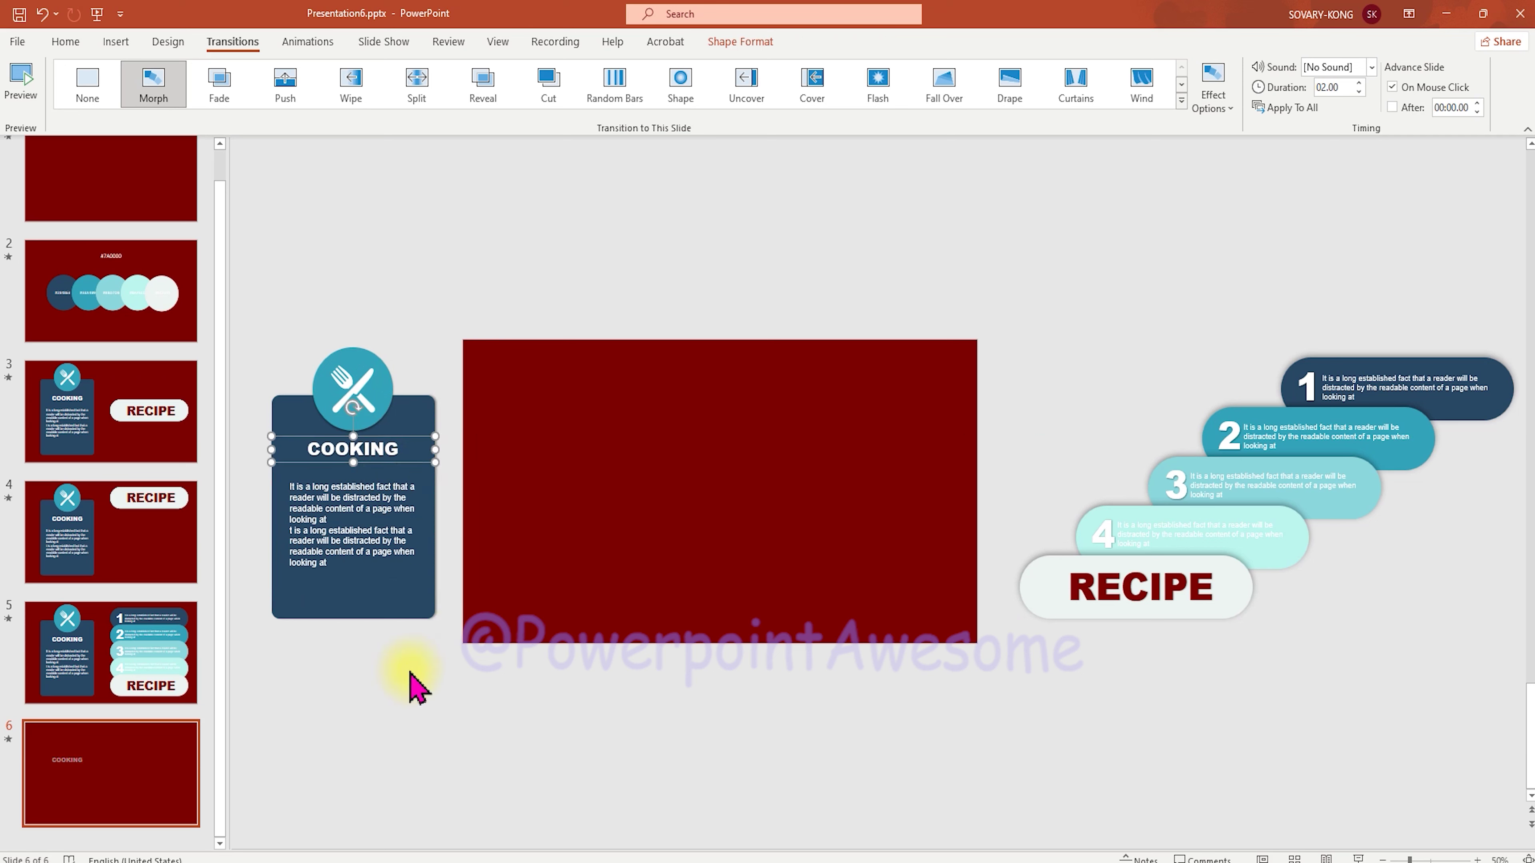
{"action": "left_click", "coordinate": [91, 417]}
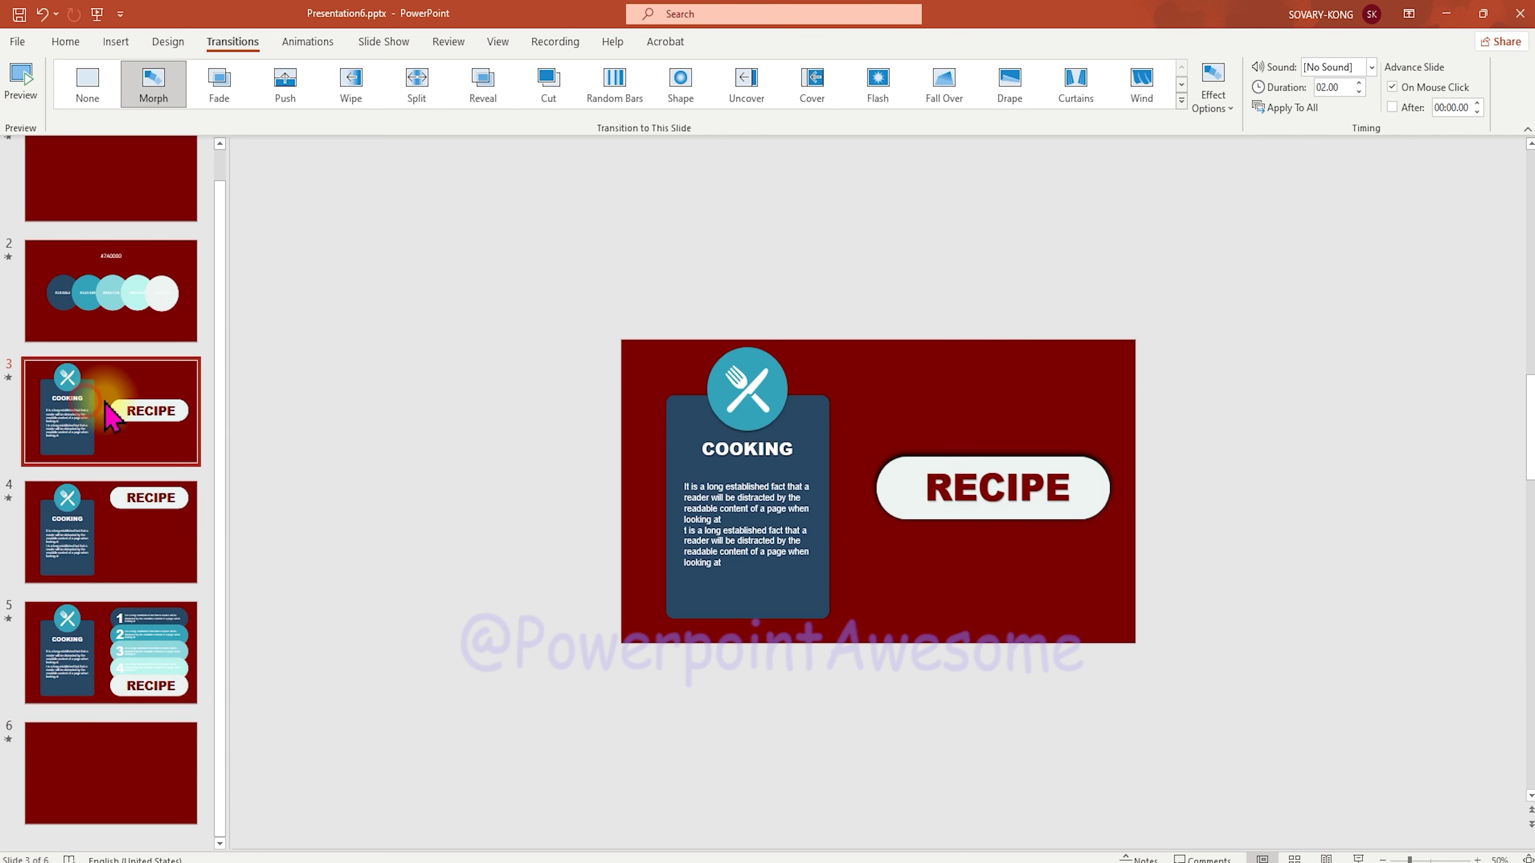
{"action": "left_click", "coordinate": [136, 755]}
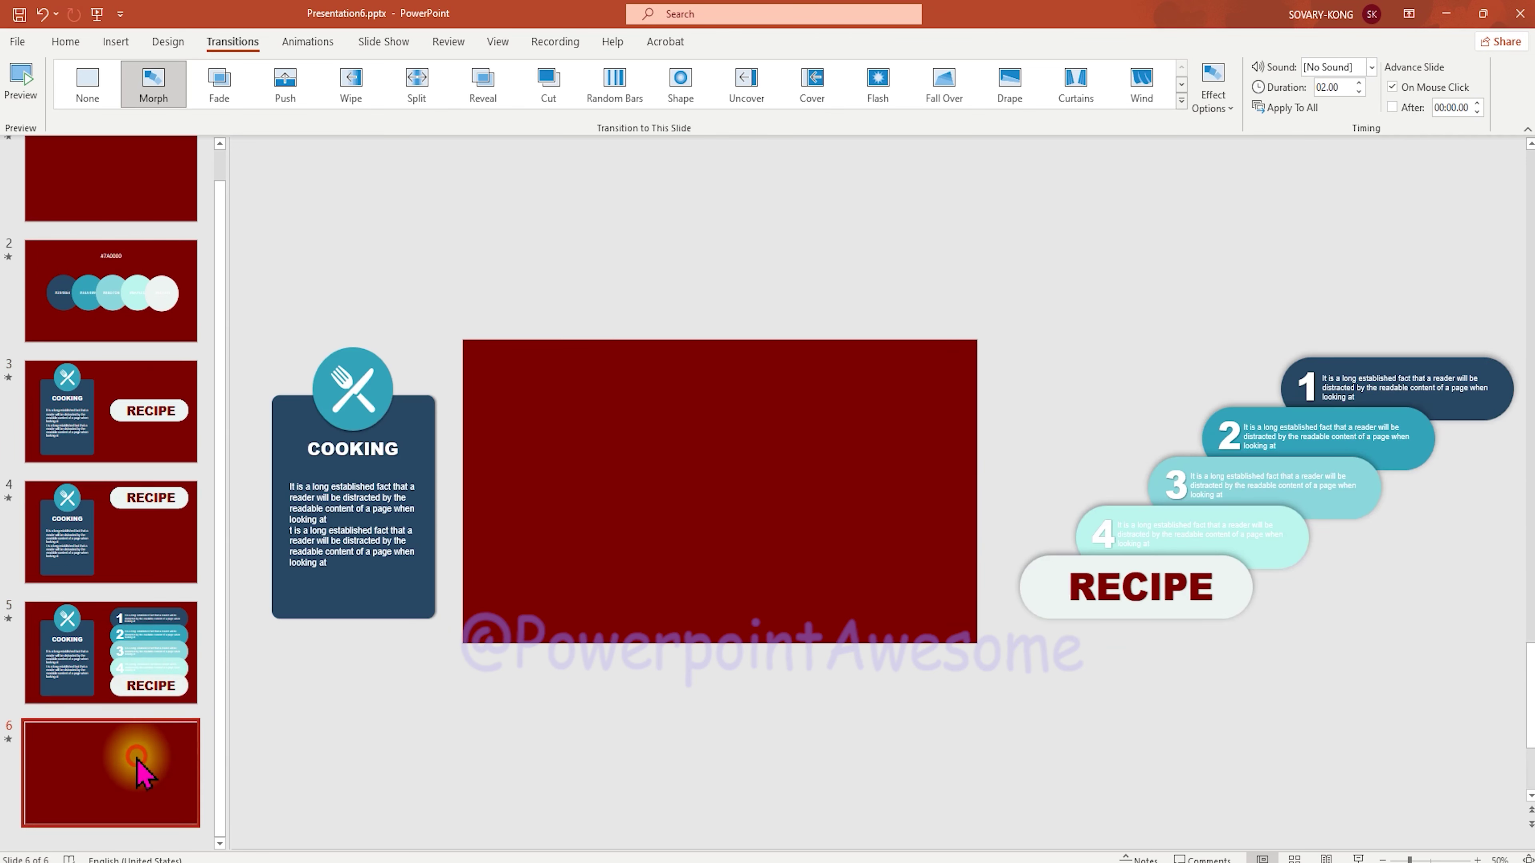